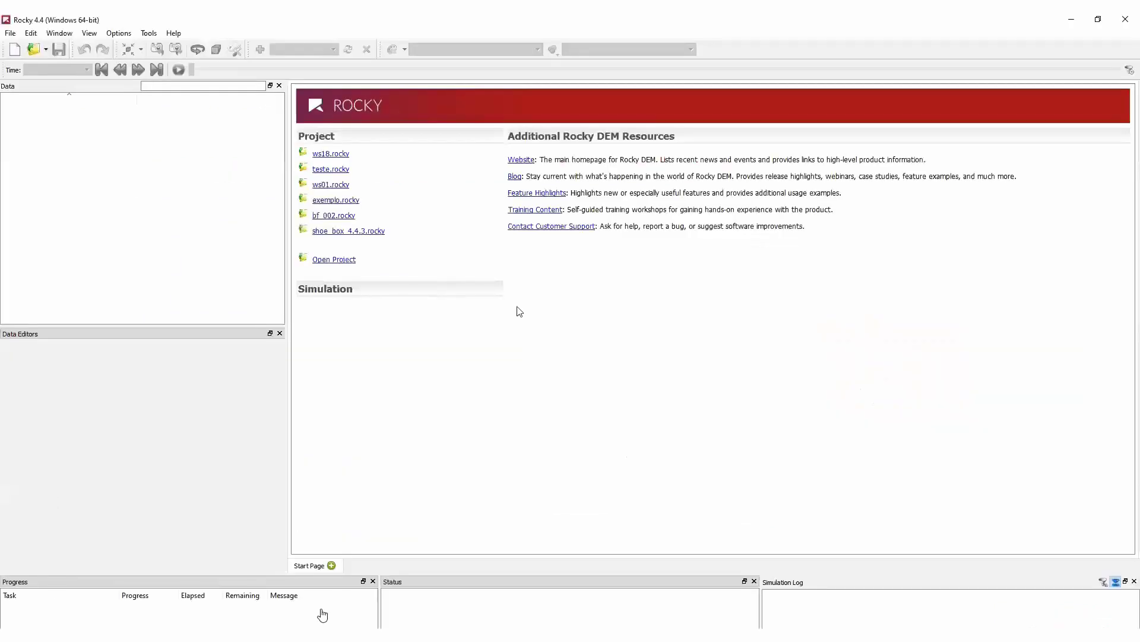
# Create a new project and rename the study to Mixer.
pyautogui.moveTo(138, 605)
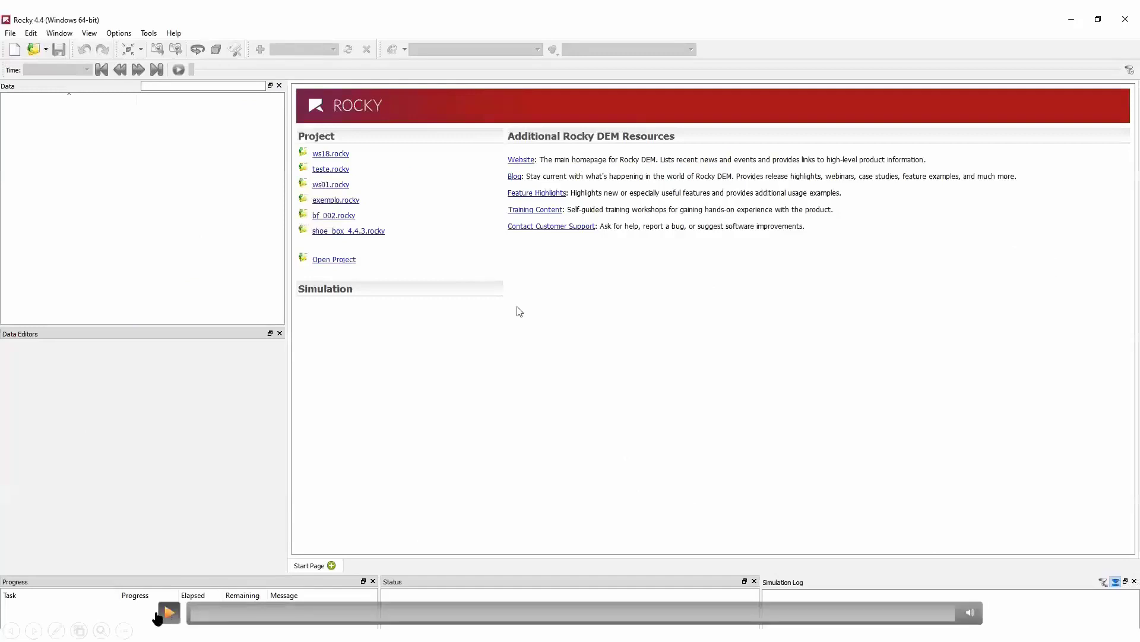
pyautogui.click(13, 54)
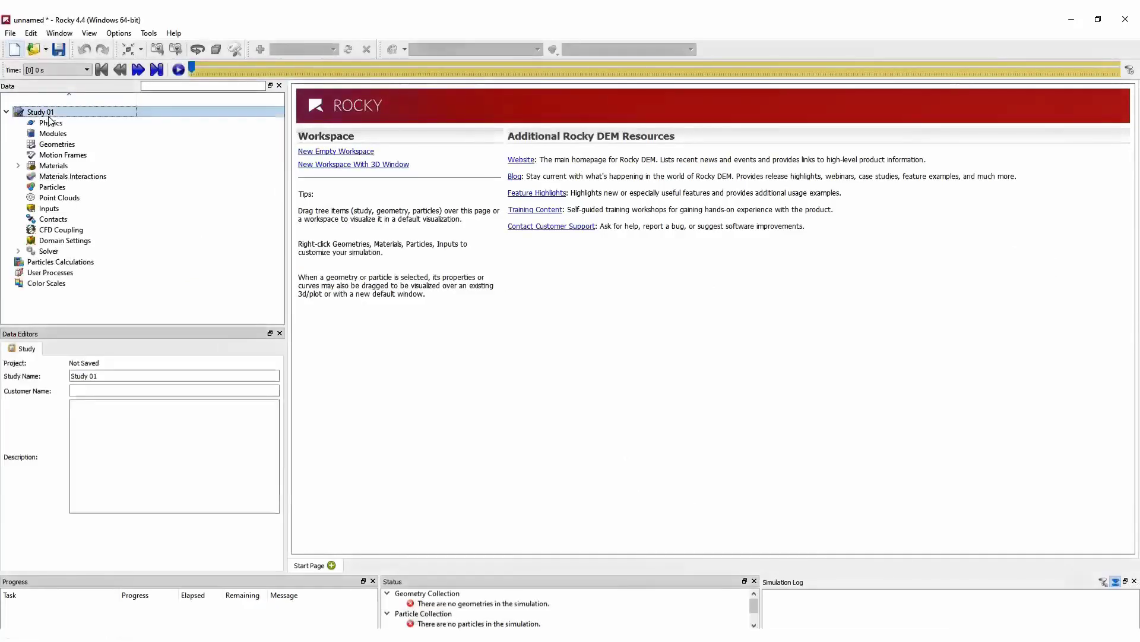
pyautogui.tripleClick(108, 376)
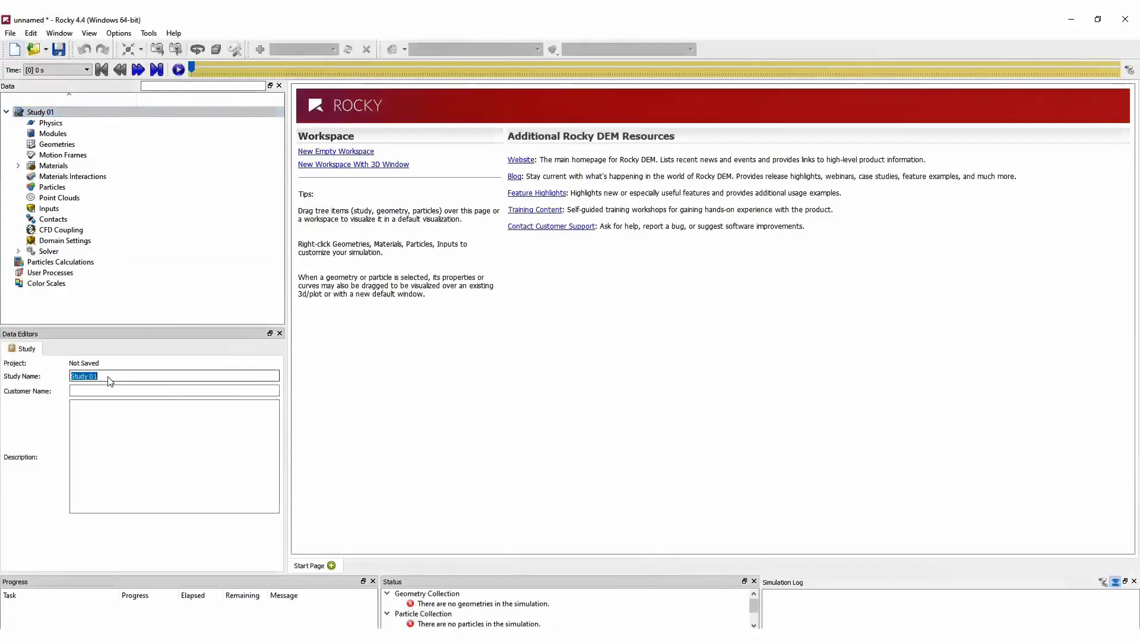
pyautogui.write('Mixer')
# Set the momentum numerical softening factor to 0.1 in Physics.
pyautogui.click(53, 123)
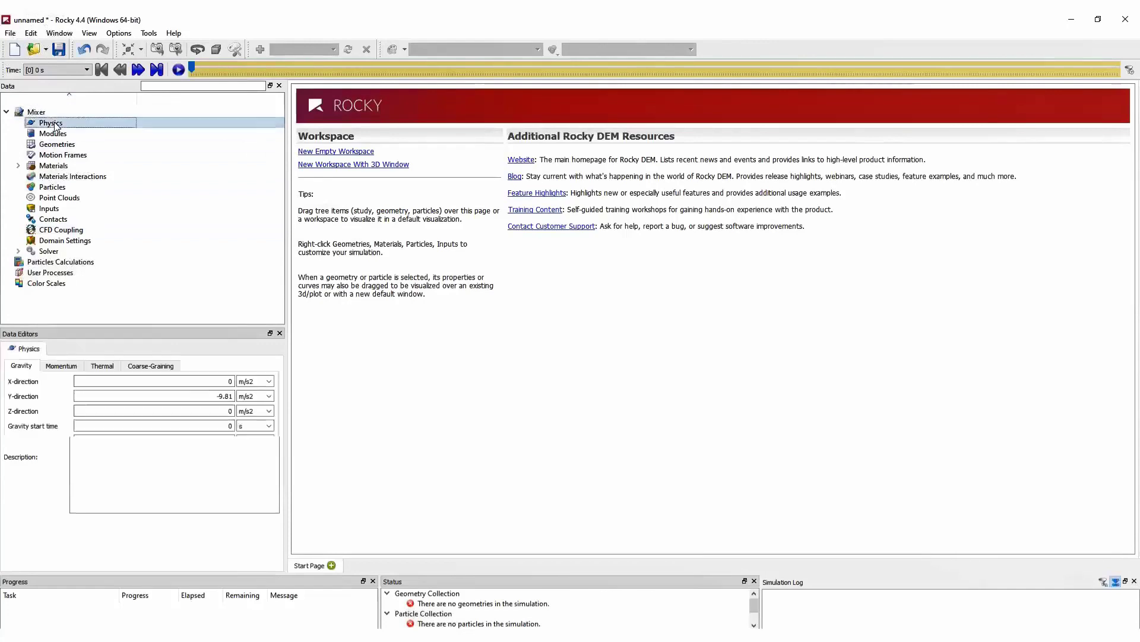
pyautogui.click(62, 365)
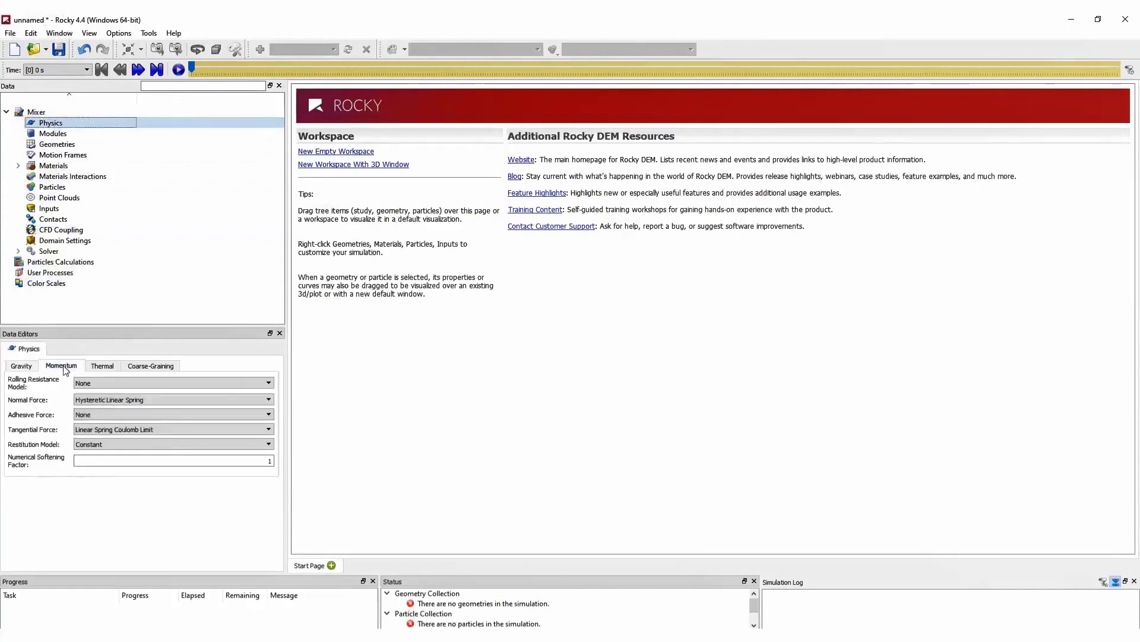
pyautogui.doubleClick(236, 465)
pyautogui.write('0.1')
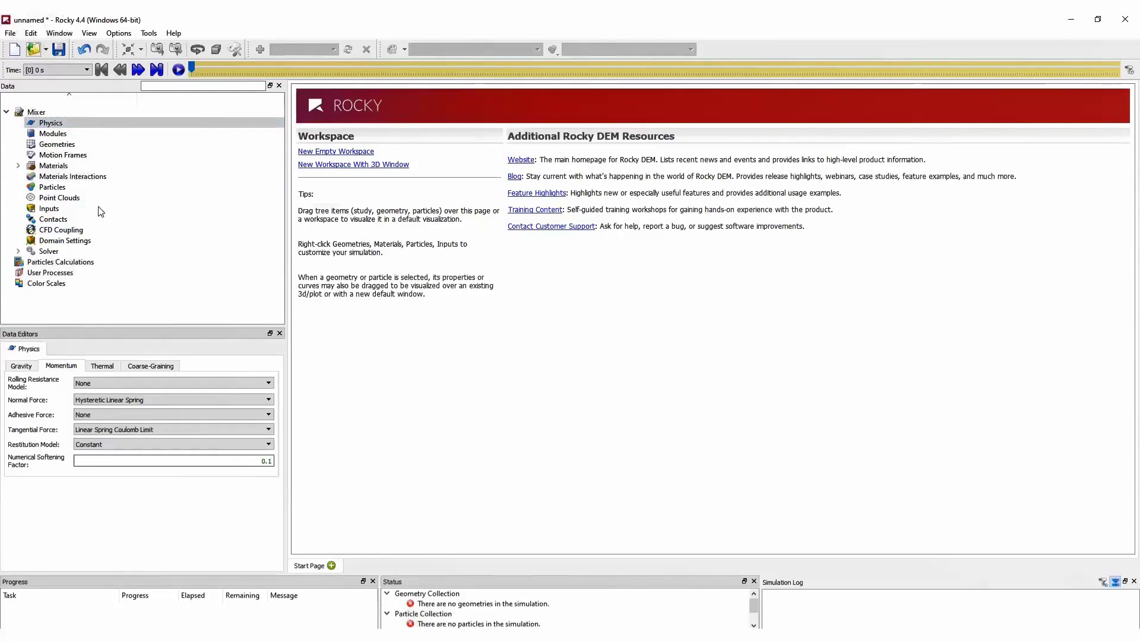
# Enable the Liquid Bridge module and view its properties.
pyautogui.click(54, 133)
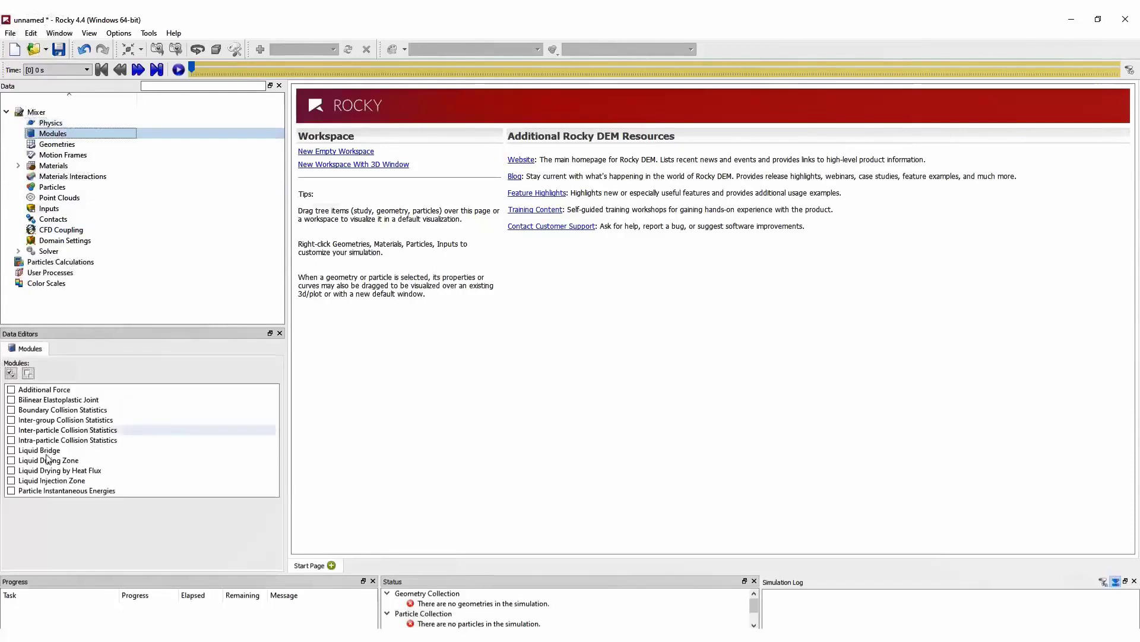
pyautogui.click(11, 450)
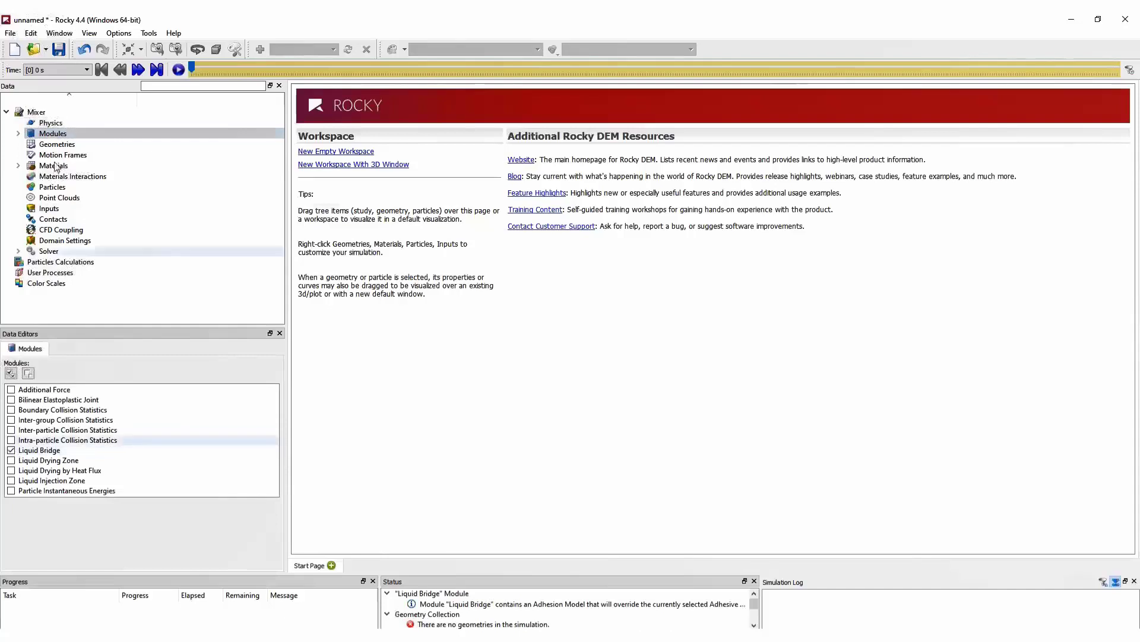
pyautogui.click(18, 133)
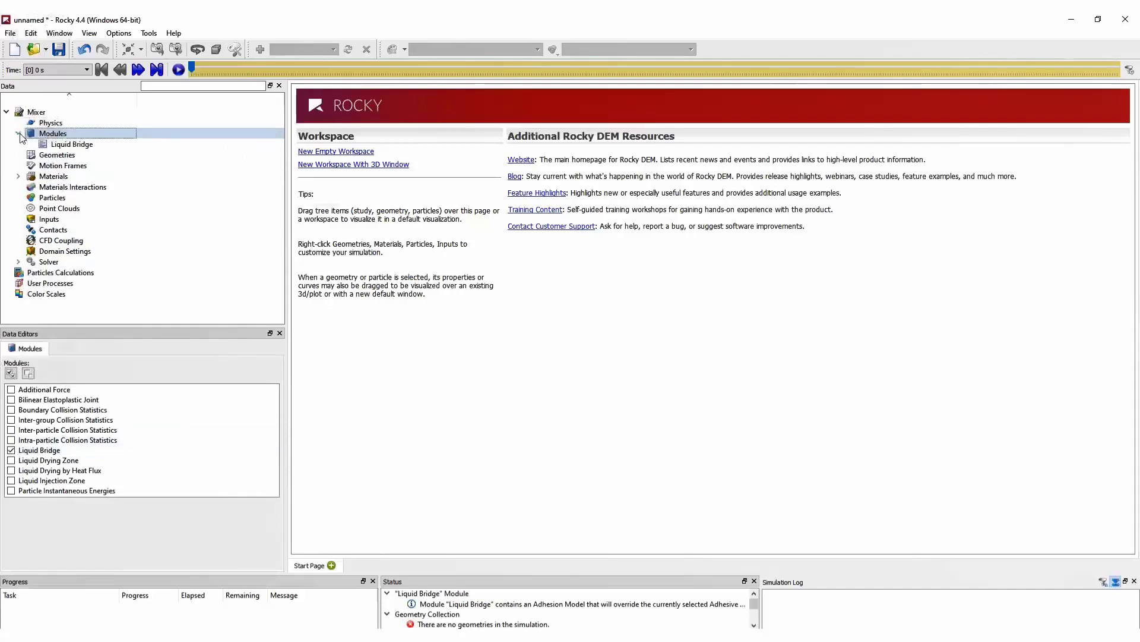
pyautogui.click(68, 144)
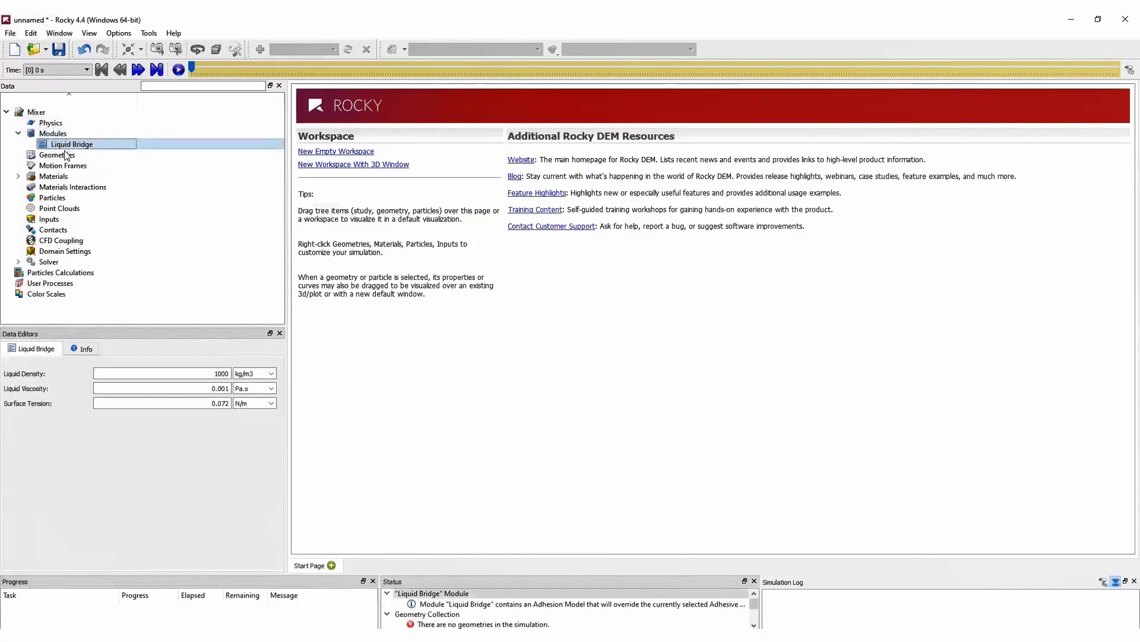
# Import the Ribbon and Tank geometry files into Geometries.
pyautogui.click(66, 155)
pyautogui.rightClick(70, 155)
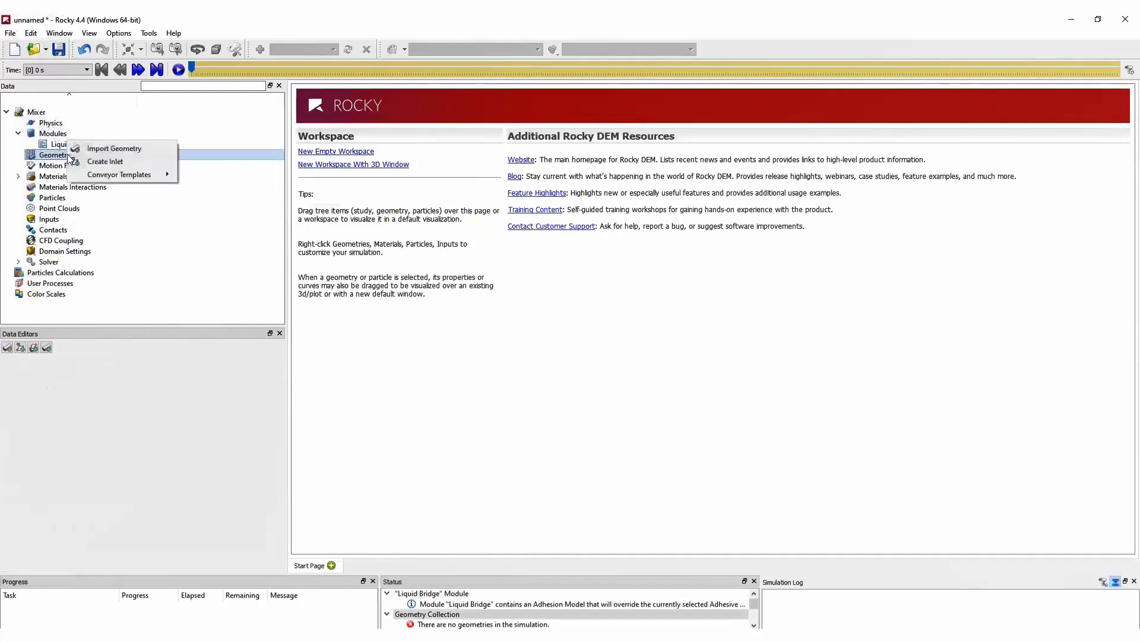
pyautogui.click(118, 148)
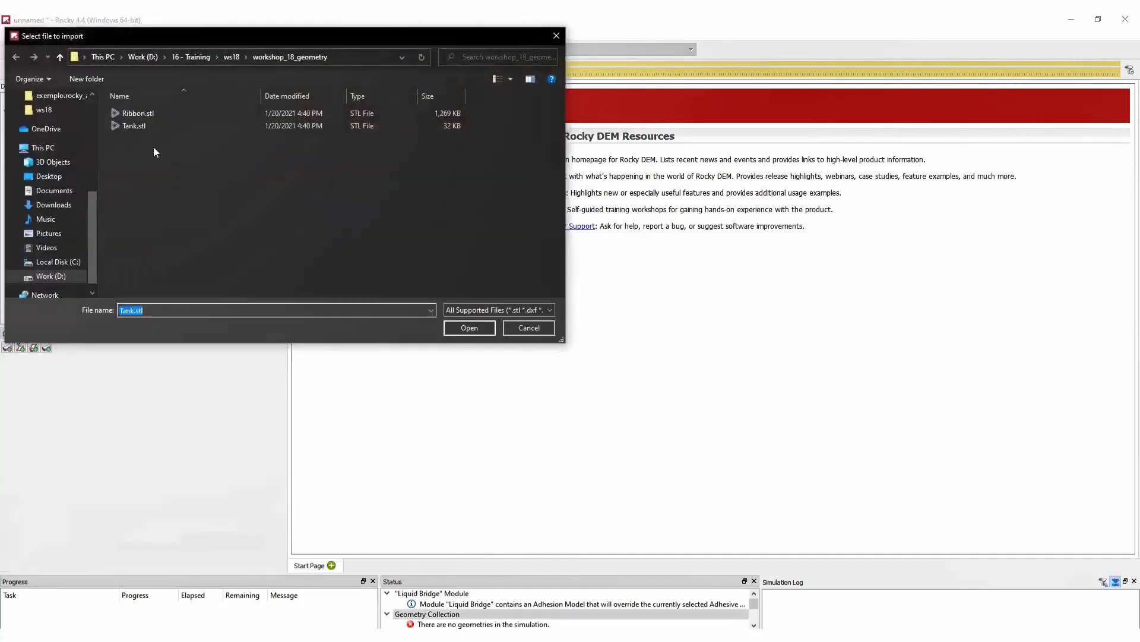
pyautogui.moveTo(153, 147); pyautogui.dragTo(129, 106)
pyautogui.click(484, 330)
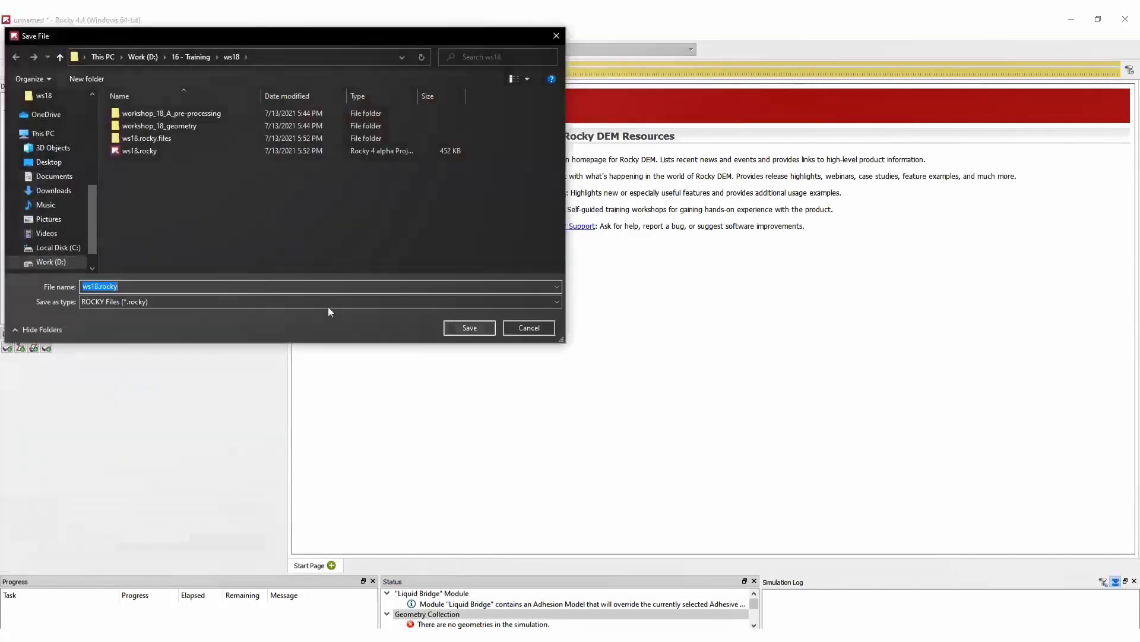
# Save the project as mixer.rocky, accept the import settings, and show the geometries in 3D.
pyautogui.click(330, 289)
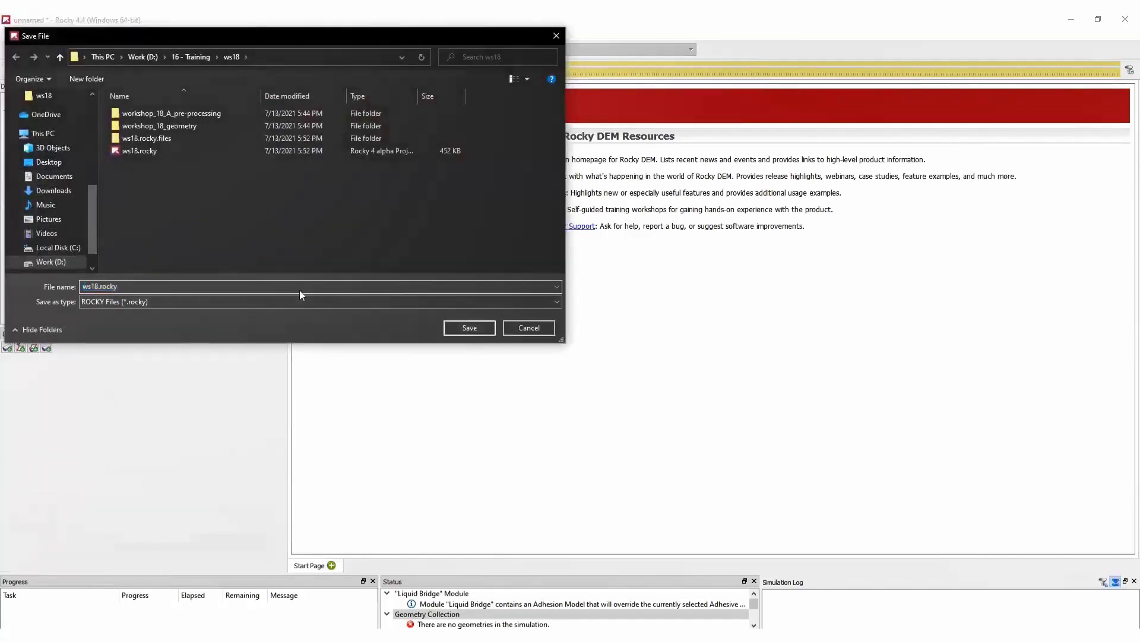
pyautogui.write('mixer')
pyautogui.click(468, 328)
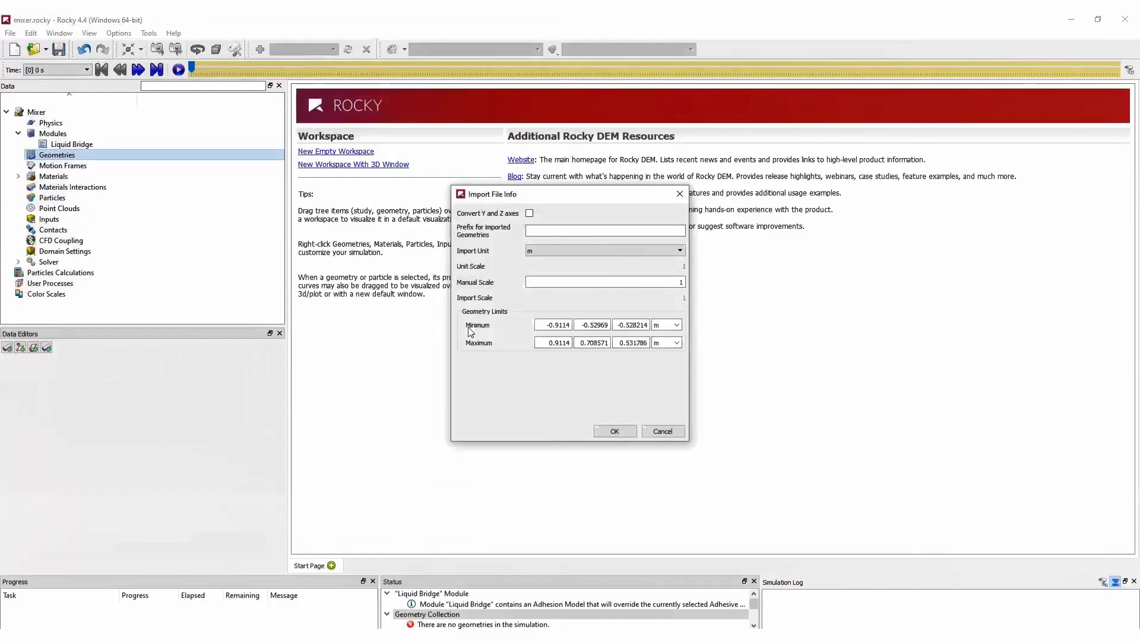
pyautogui.click(614, 430)
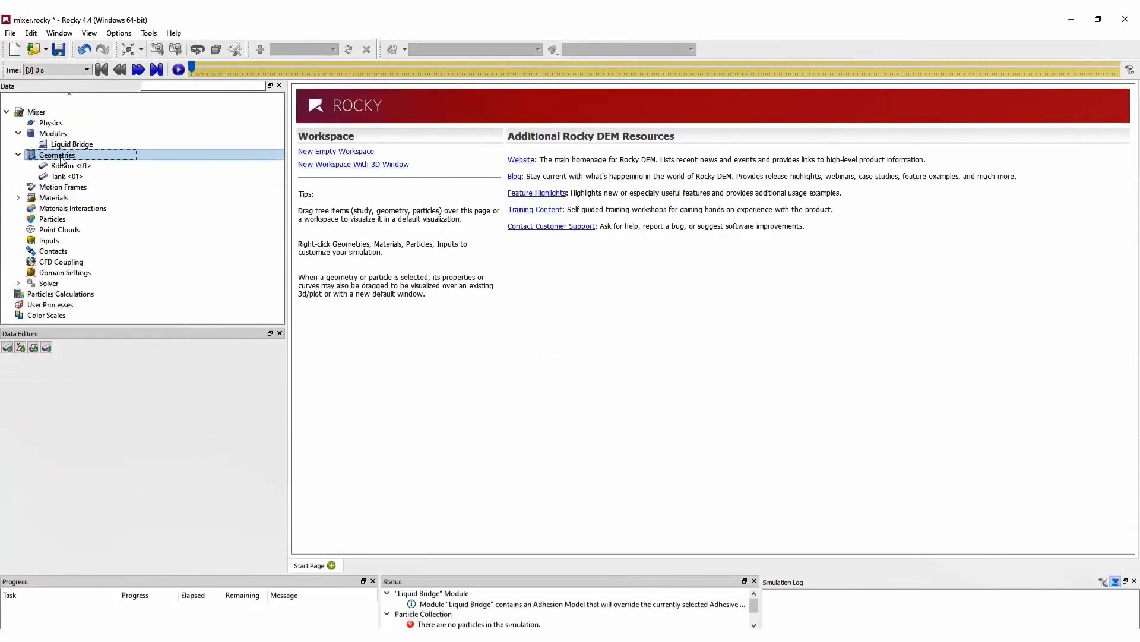
pyautogui.moveTo(82, 159); pyautogui.dragTo(527, 321)
# Maximize the 3D view, orbit to an oblique angle, and hide the bounding box.
pyautogui.click(679, 89)
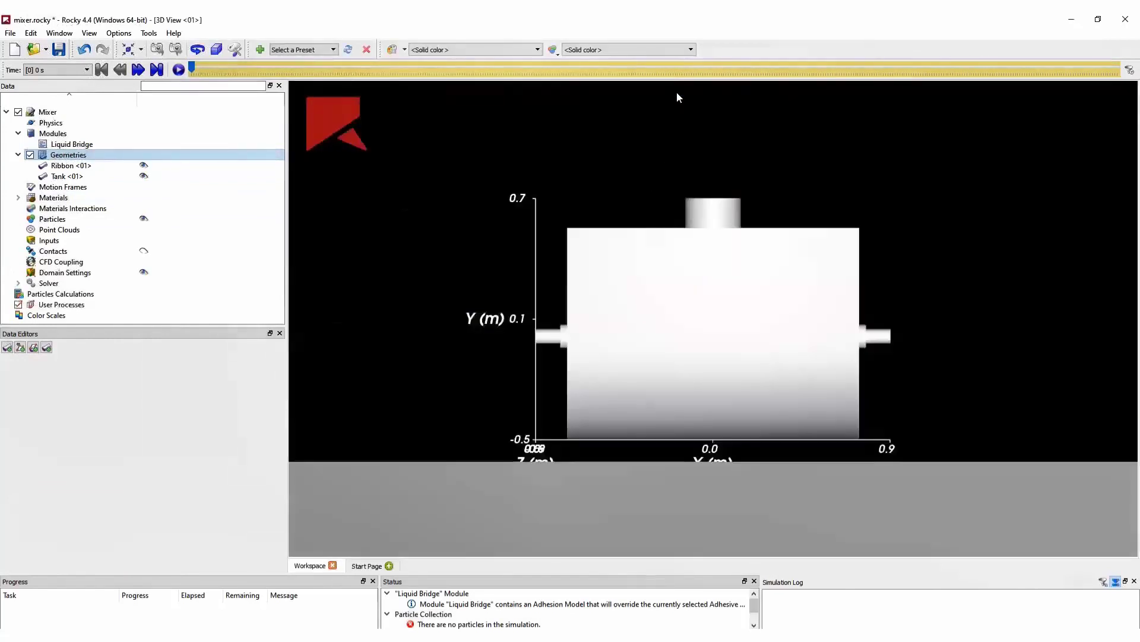
pyautogui.moveTo(487, 294); pyautogui.dragTo(596, 342)
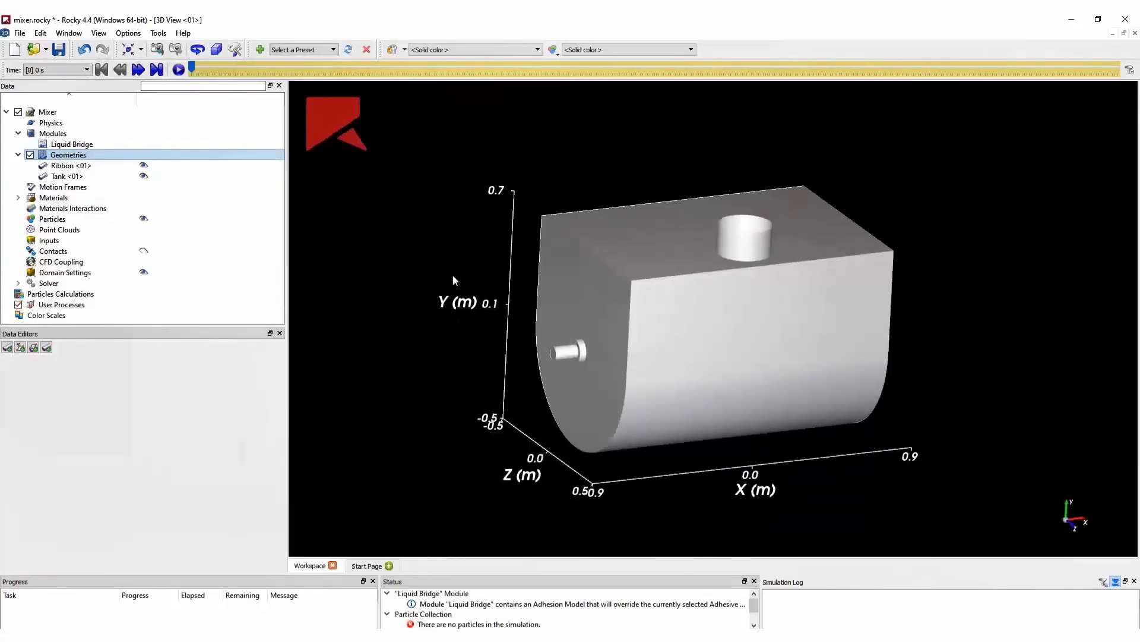
pyautogui.rightClick(399, 243)
pyautogui.click(440, 314)
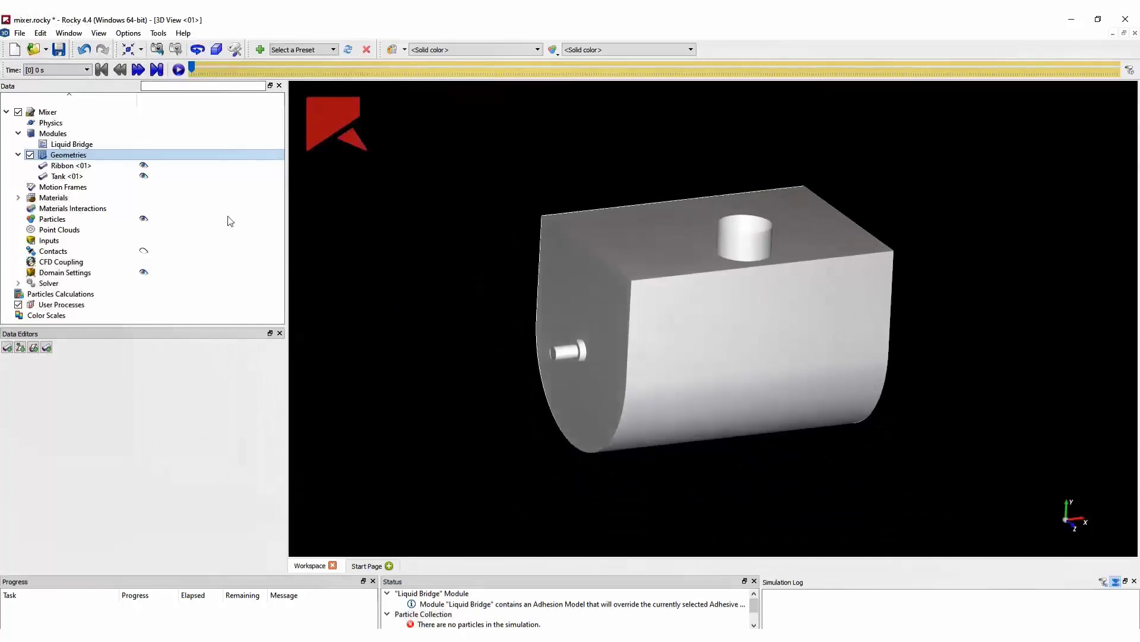
# Make both the Ribbon and Tank geometries 70% transparent.
pyautogui.click(70, 165)
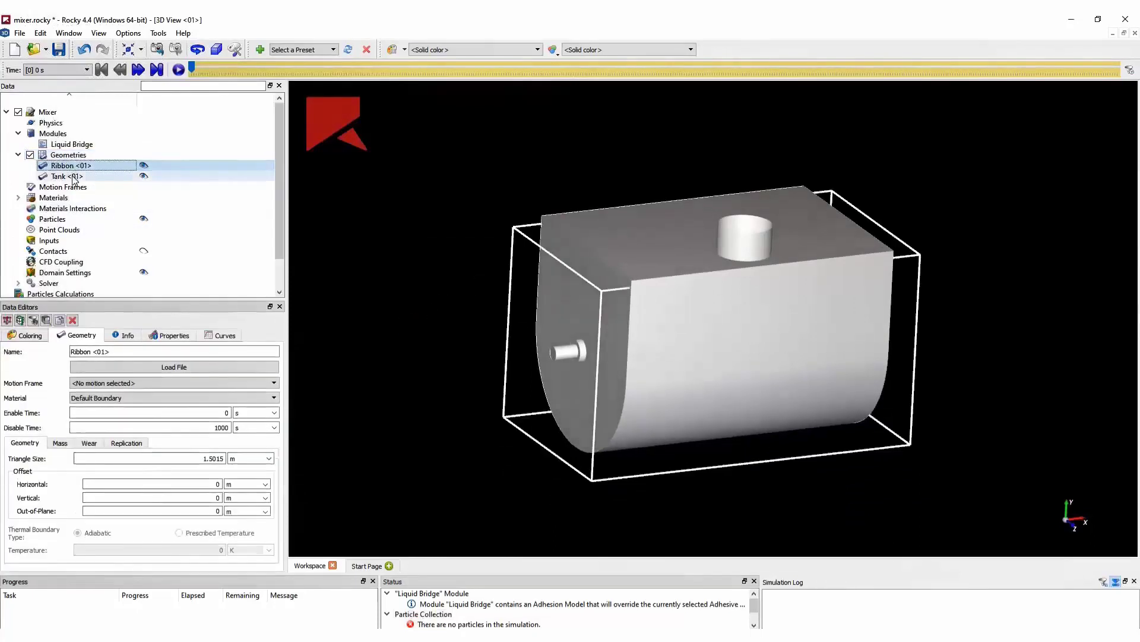
pyautogui.keyDown('ctrl'); pyautogui.click(74, 176); pyautogui.keyUp('ctrl')
pyautogui.click(47, 337)
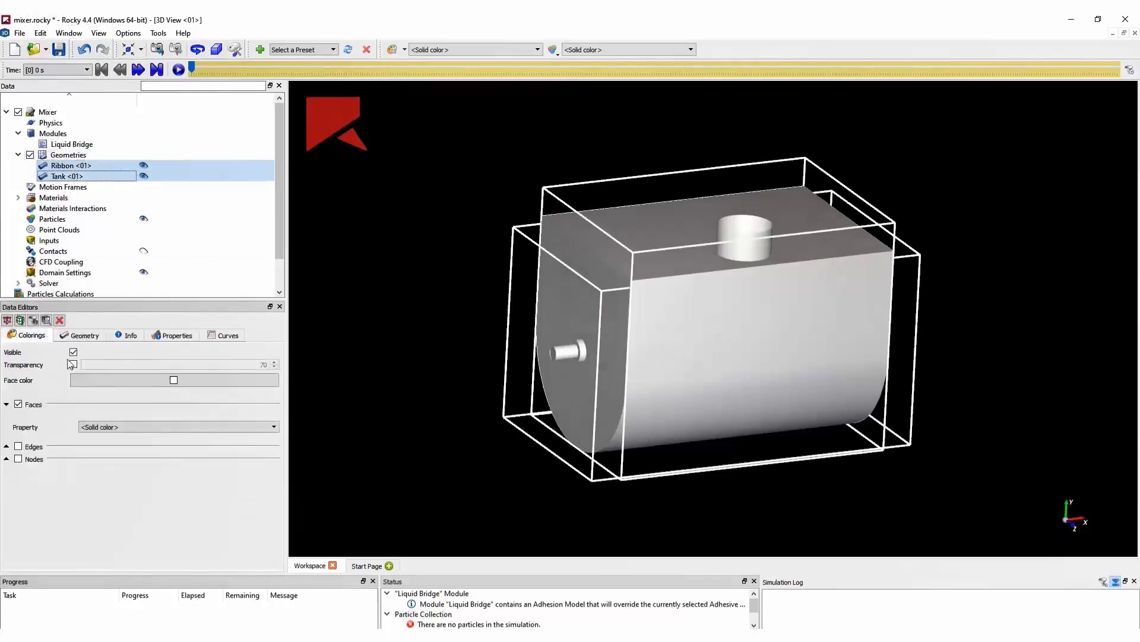
pyautogui.click(73, 365)
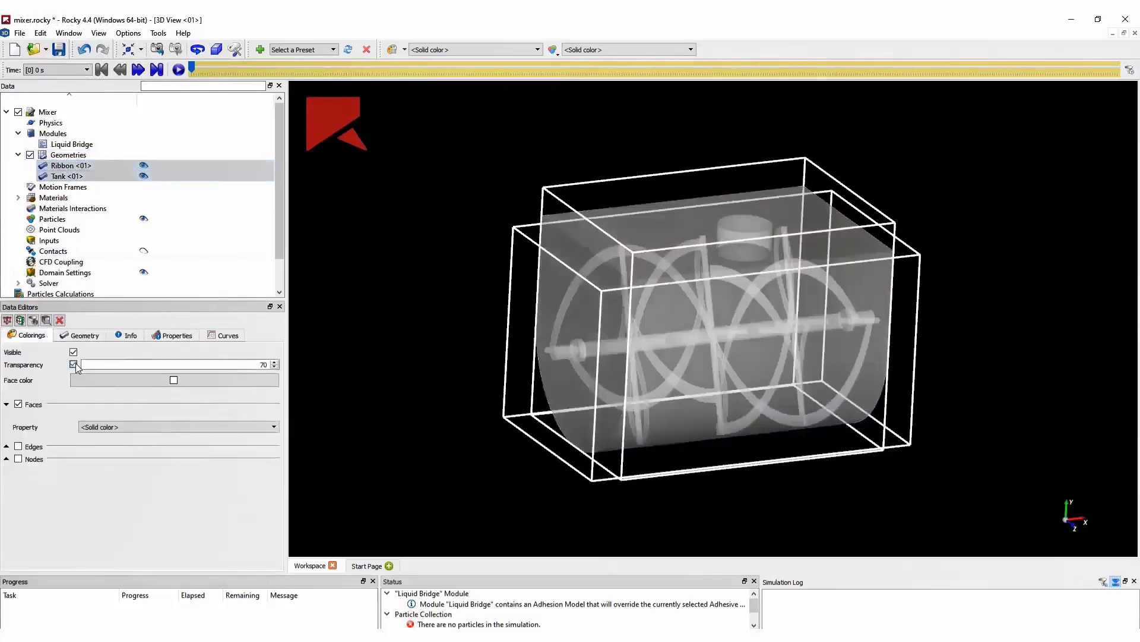
pyautogui.click(68, 155)
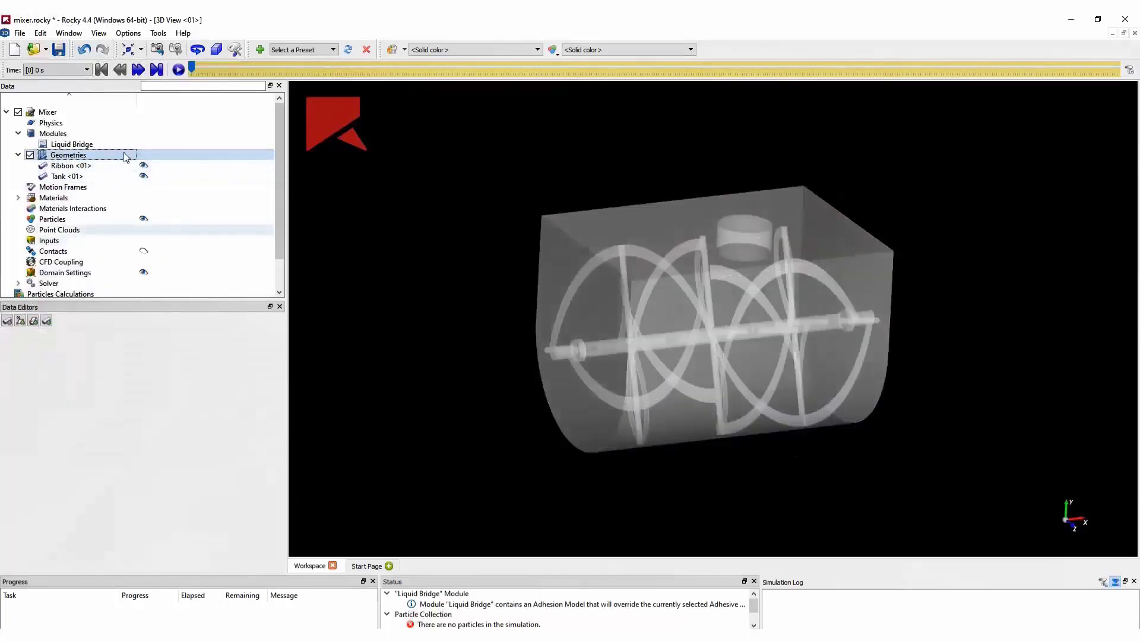
# Add a new particle inlet with a circular shape.
pyautogui.rightClick(74, 156)
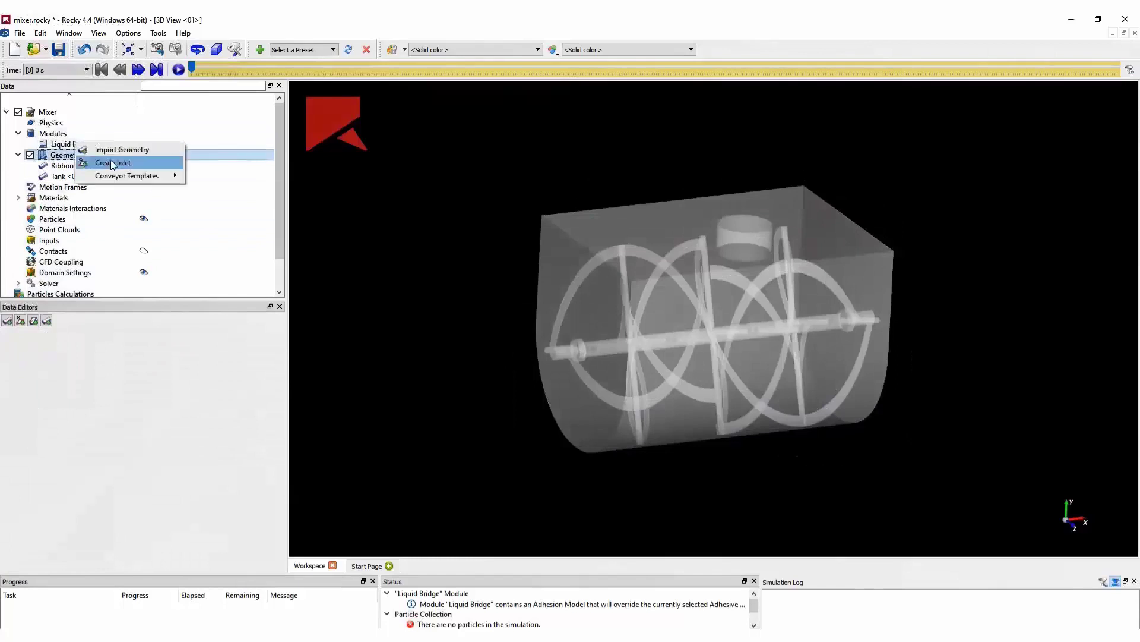
pyautogui.click(113, 163)
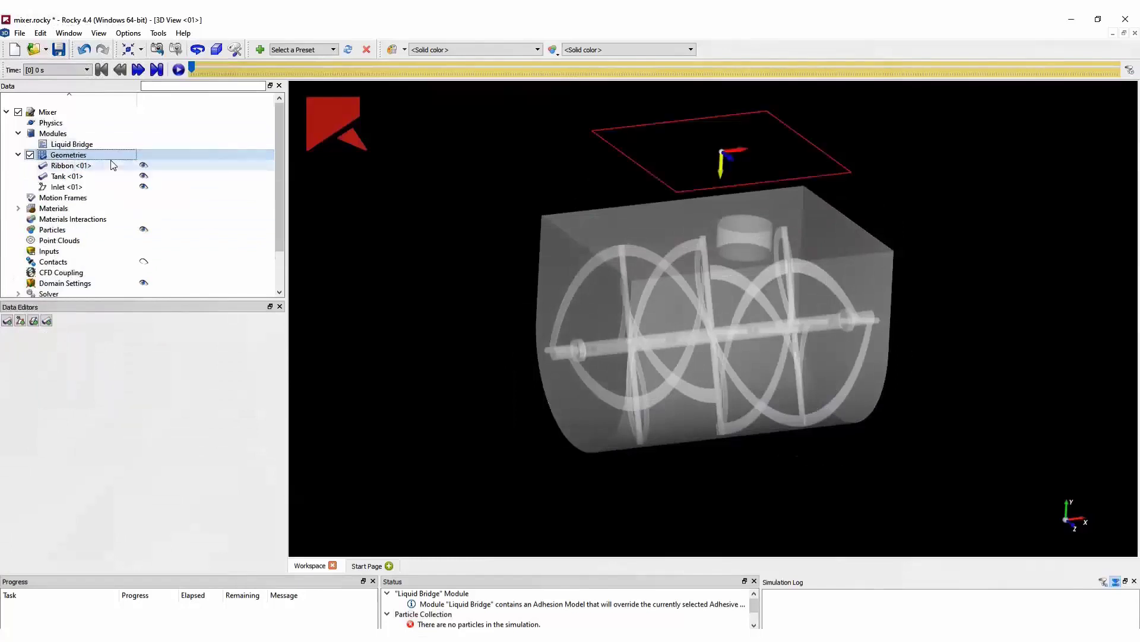
pyautogui.click(67, 186)
pyautogui.click(128, 367)
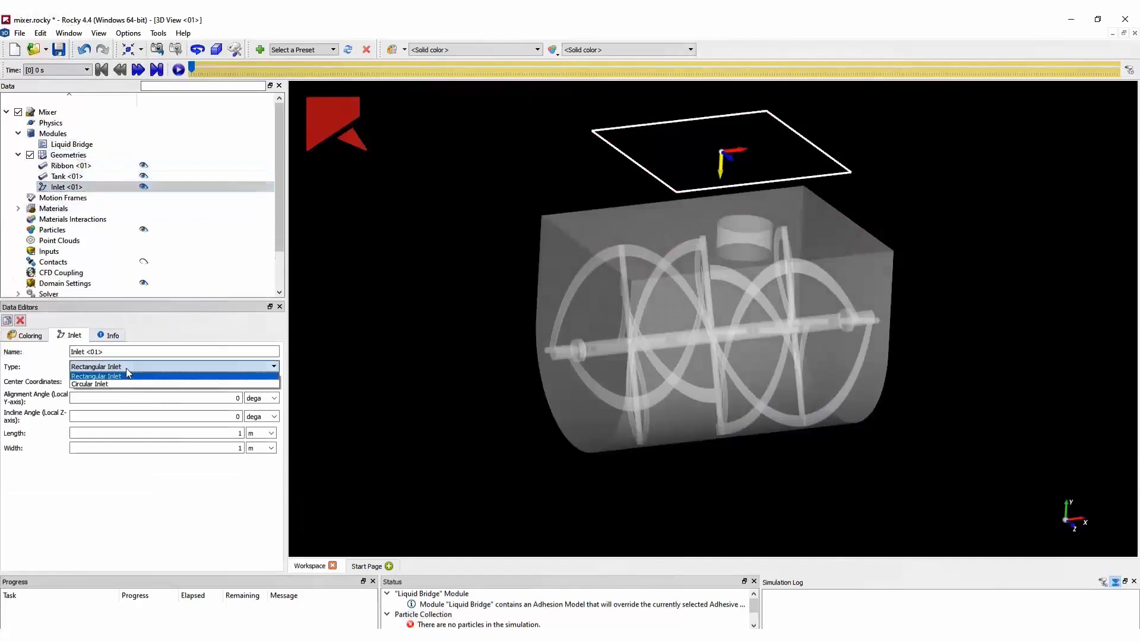
pyautogui.click(102, 383)
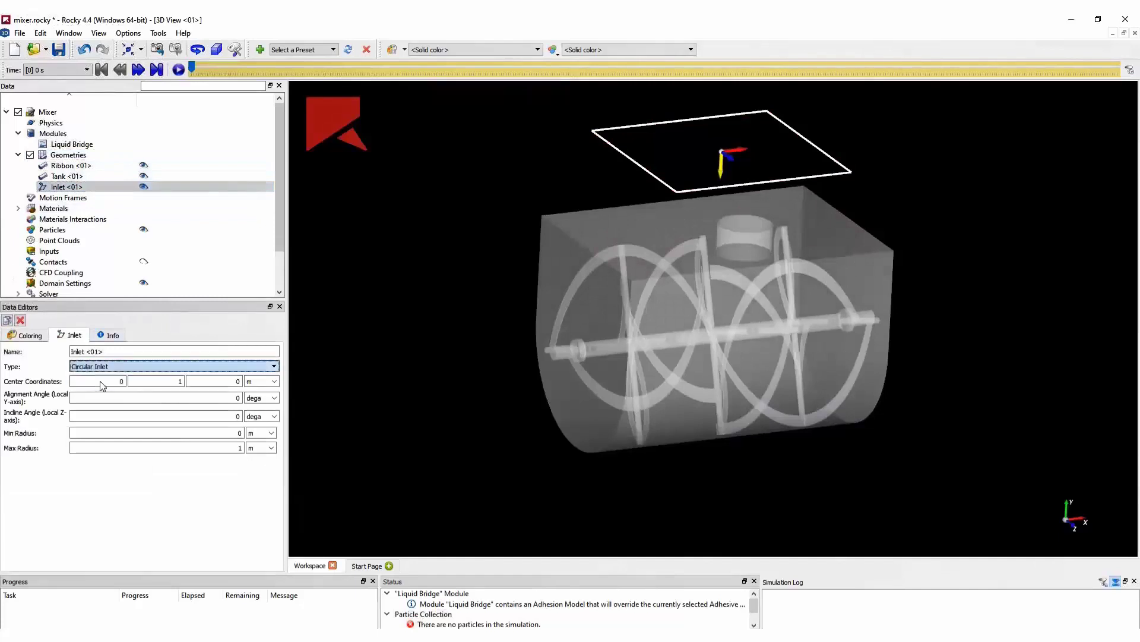
# Place the inlet centre at (-0.005, 0.675, 0.315) m with 0.13 m maximum radius.
pyautogui.click(104, 384)
pyautogui.write('-0.005')
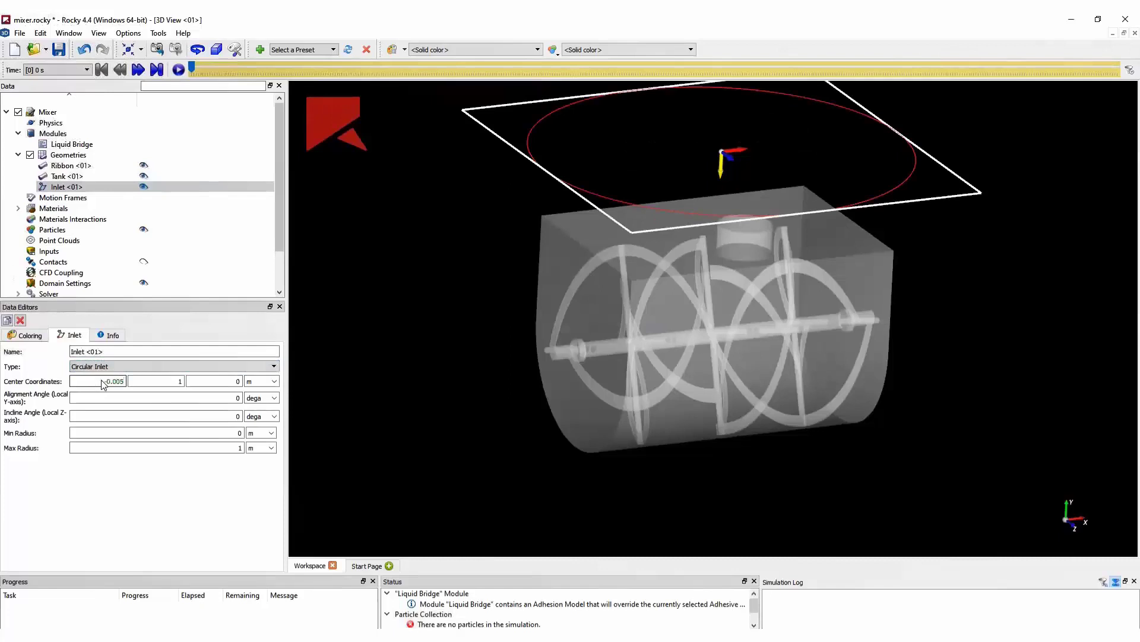
pyautogui.press('Tab')
pyautogui.write('0.675')
pyautogui.press('Tab')
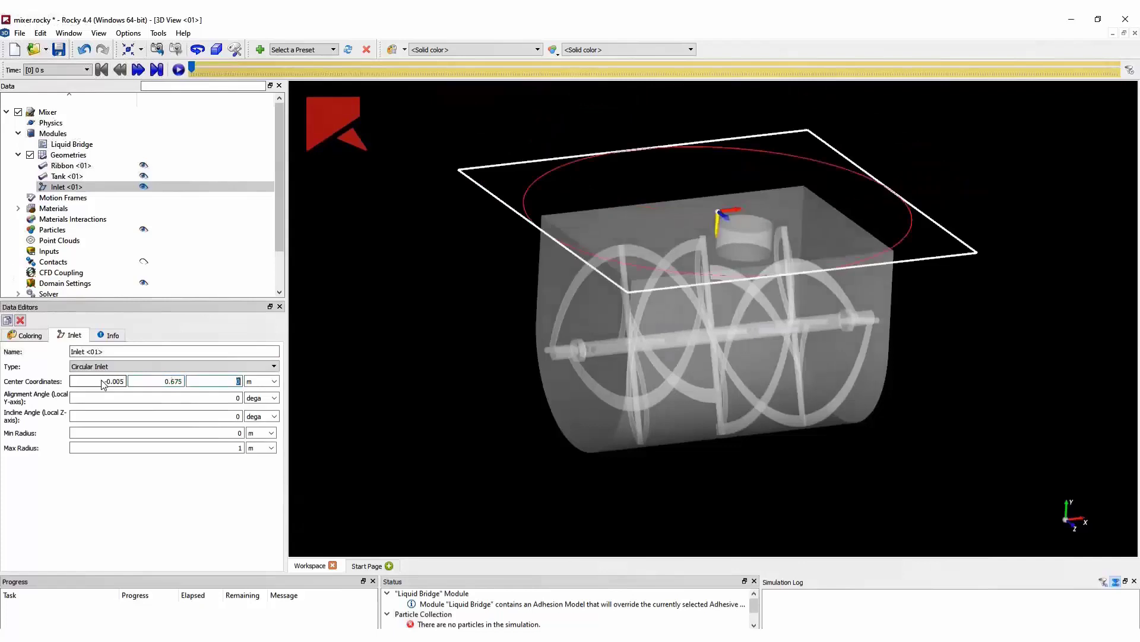
pyautogui.write('0.315')
pyautogui.press('Tab')
pyautogui.doubleClick(232, 450)
pyautogui.write('0.13')
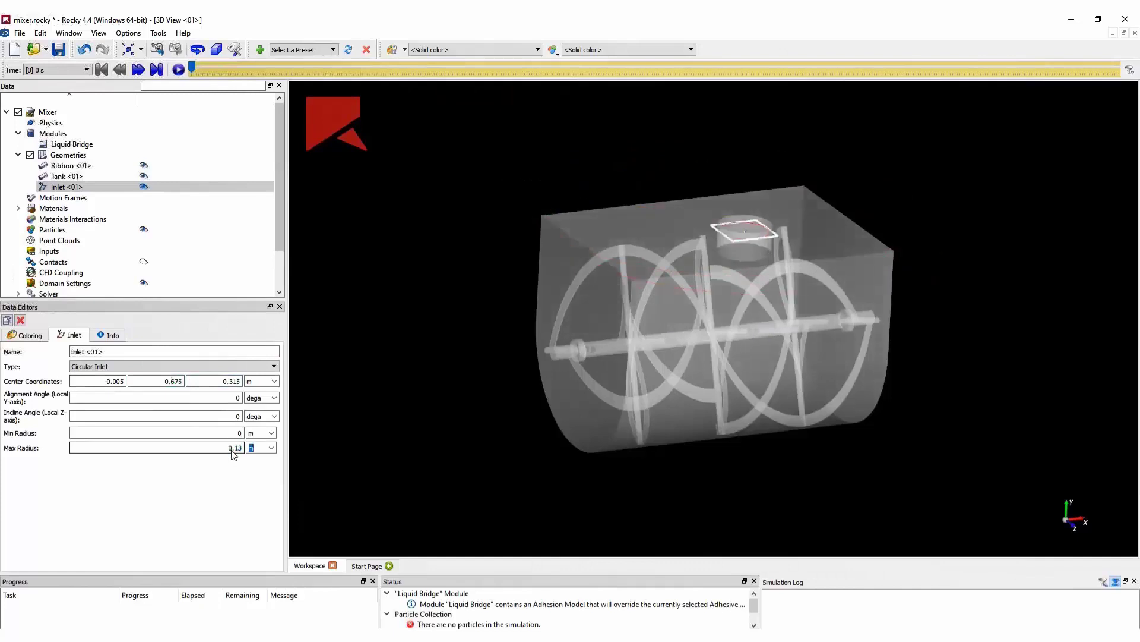
pyautogui.press('Tab')
# Create a motion frame named Rotor positioned at x 0.62 m.
pyautogui.rightClick(73, 196)
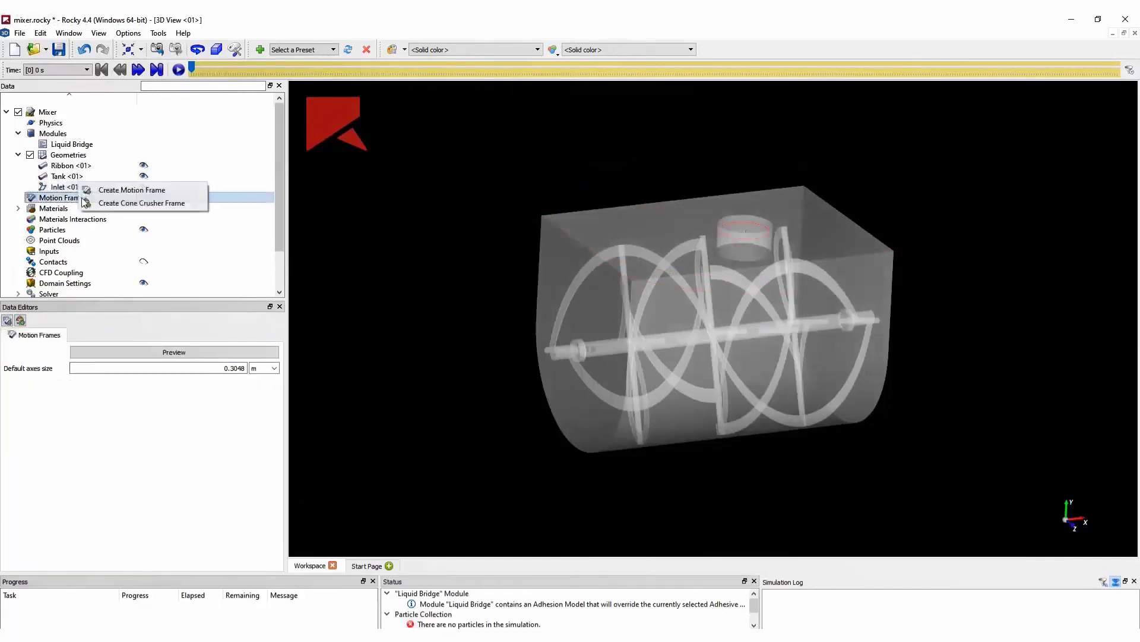
pyautogui.click(107, 201)
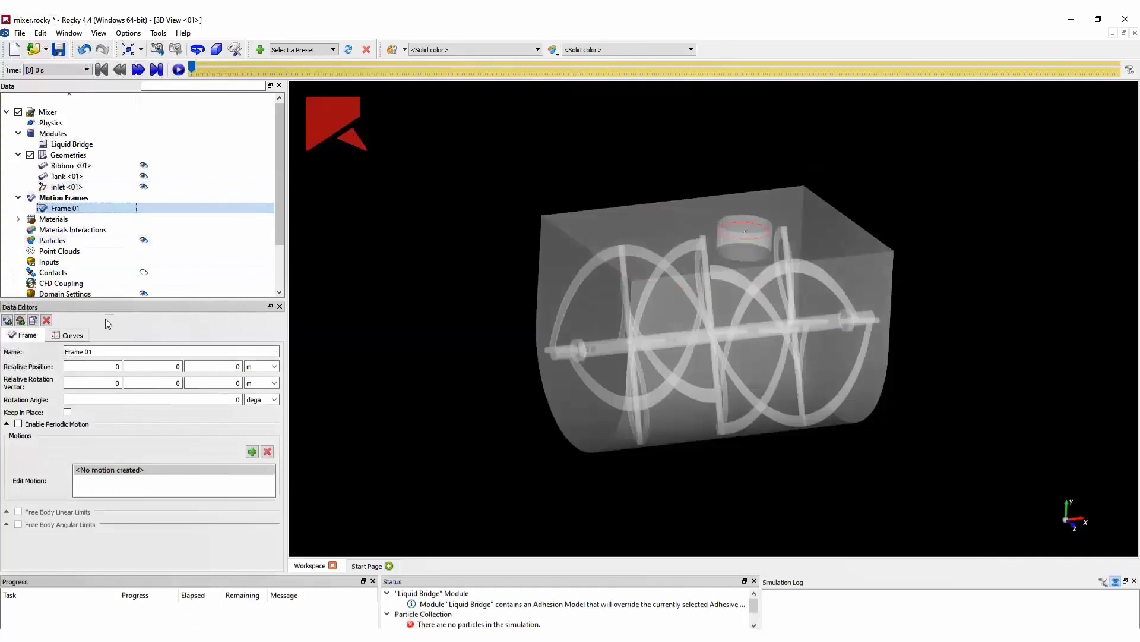
pyautogui.tripleClick(107, 351)
pyautogui.write('Rotor')
pyautogui.click(104, 365)
pyautogui.write('.62')
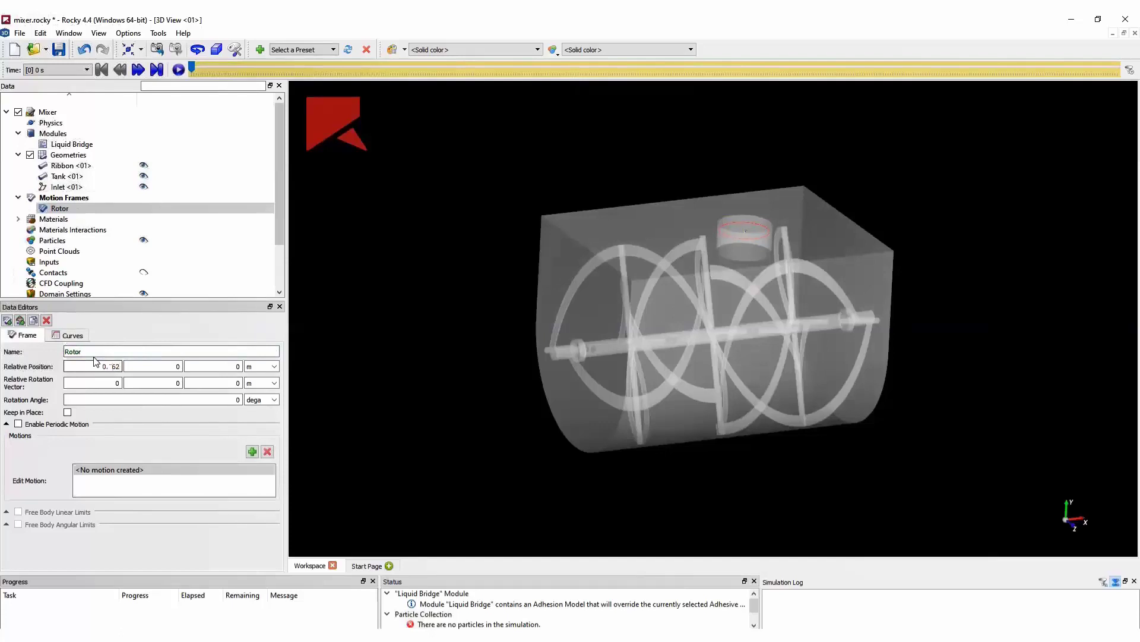
# Give the Rotor frame a rotation motion of 42 rev/min about the x axis.
pyautogui.click(252, 454)
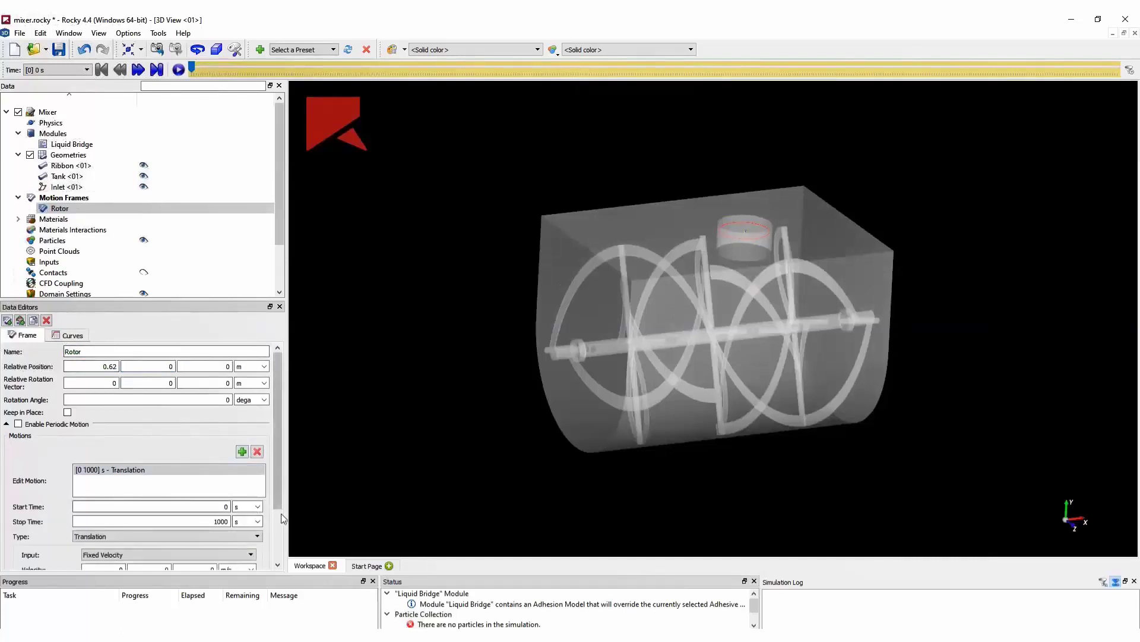
pyautogui.moveTo(274, 459); pyautogui.dragTo(277, 529)
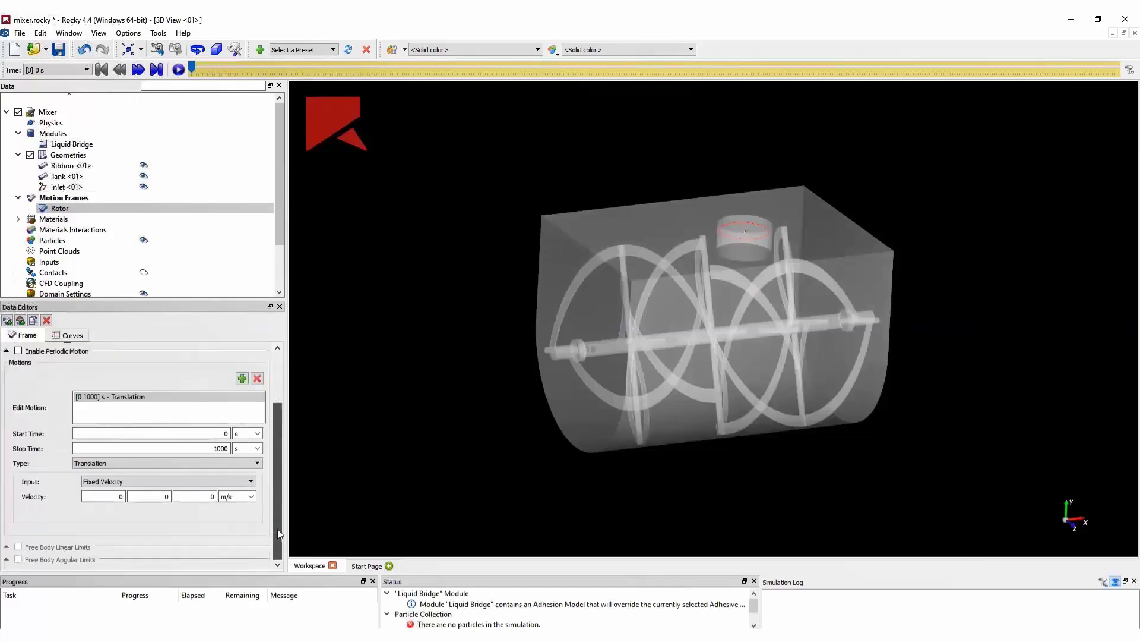
pyautogui.click(116, 465)
pyautogui.click(102, 473)
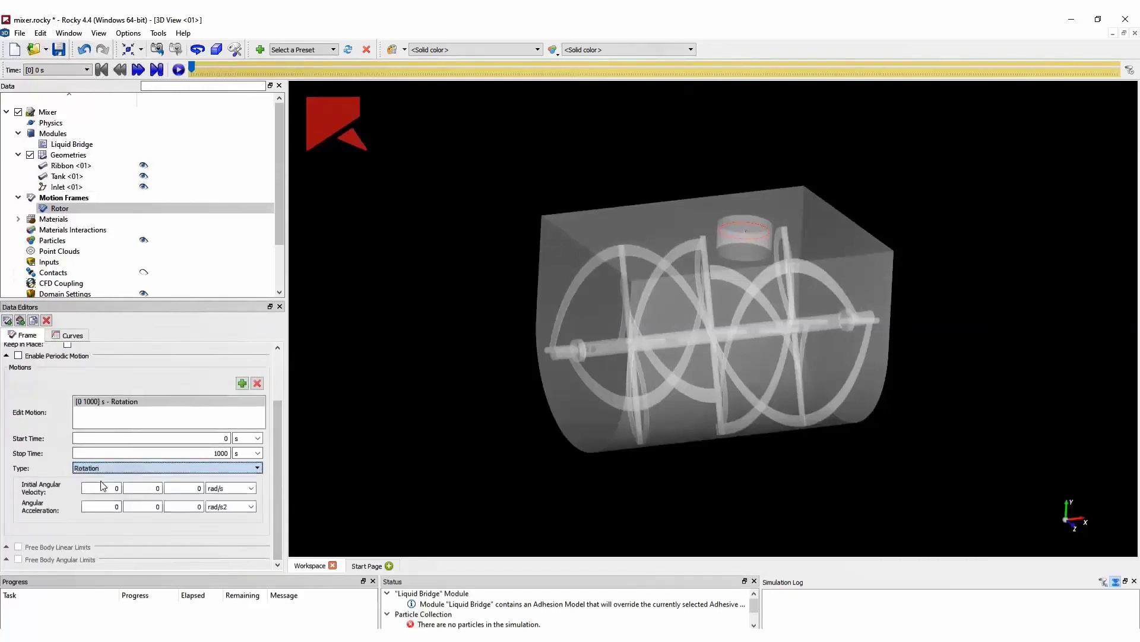
pyautogui.click(251, 487)
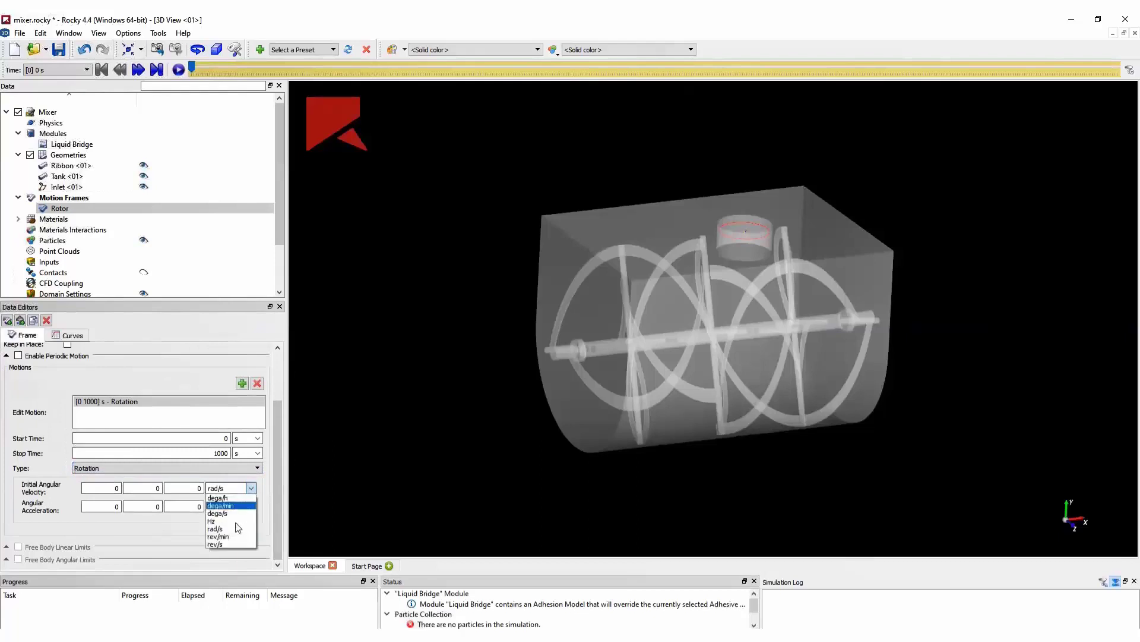
pyautogui.click(225, 536)
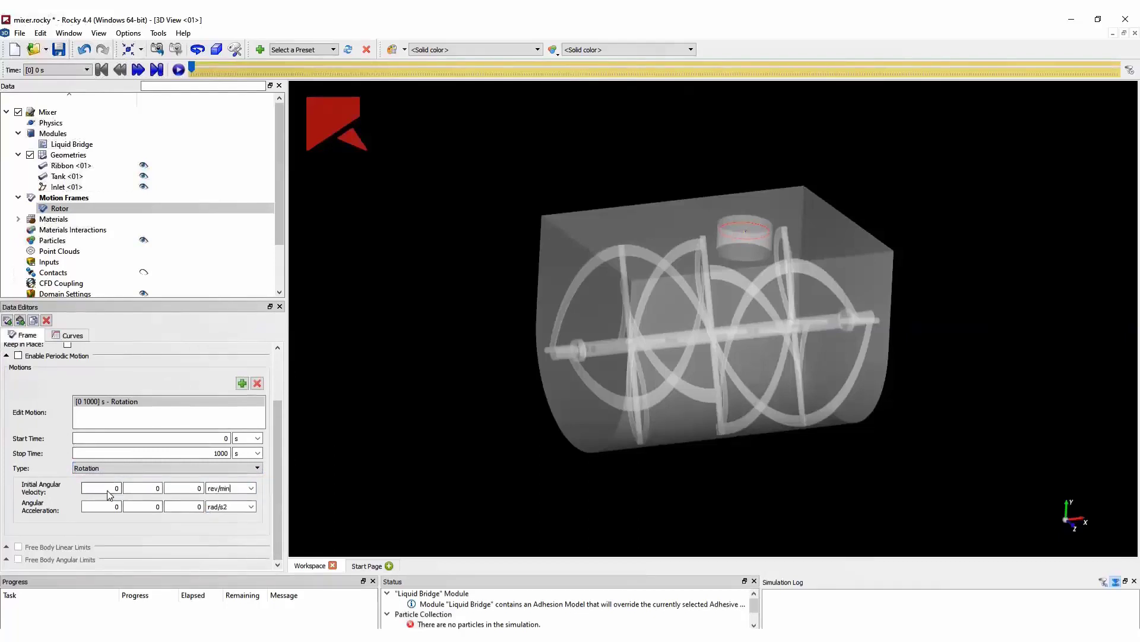
pyautogui.write('42')
pyautogui.press('Tab')
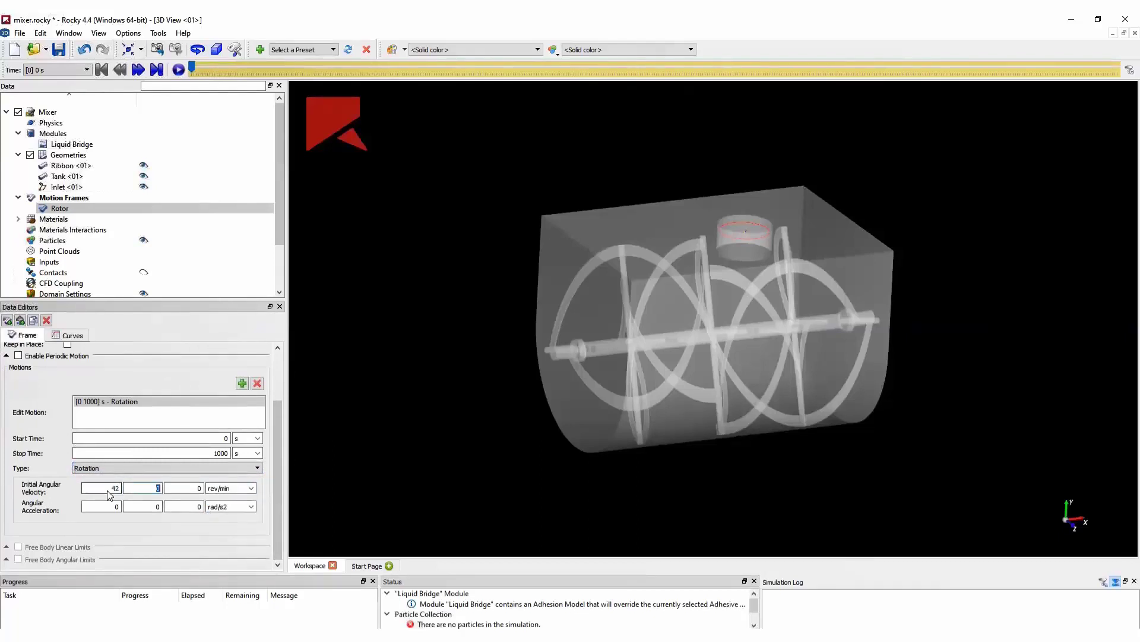
# Attach the Ribbon geometry to the Rotor motion frame.
pyautogui.click(71, 165)
pyautogui.click(82, 336)
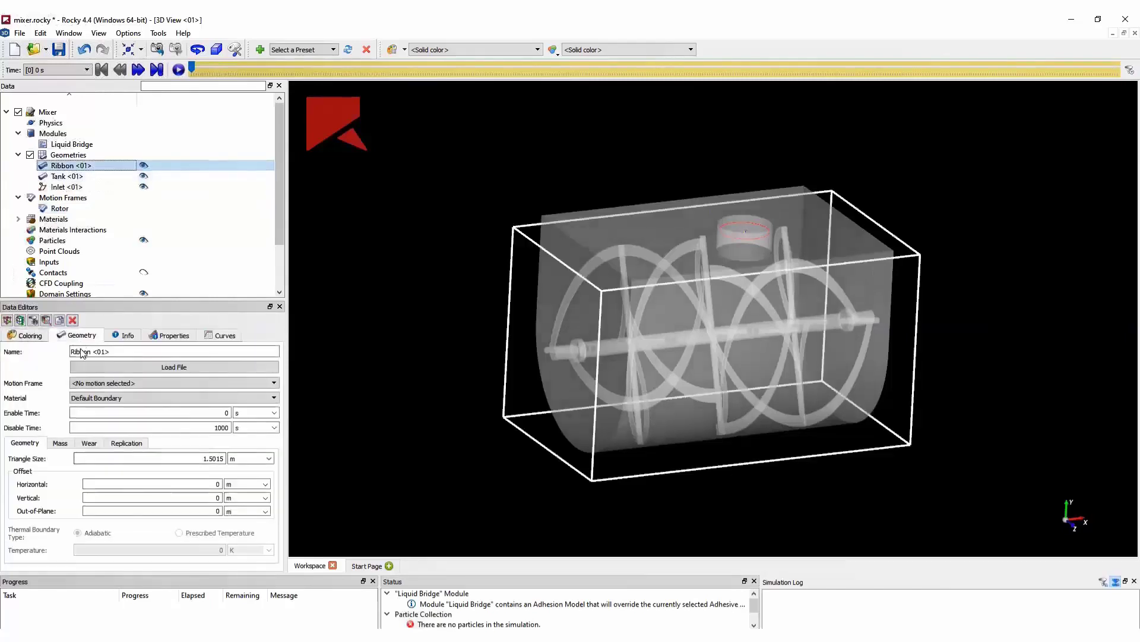
pyautogui.click(89, 383)
pyautogui.click(89, 402)
pyautogui.click(63, 198)
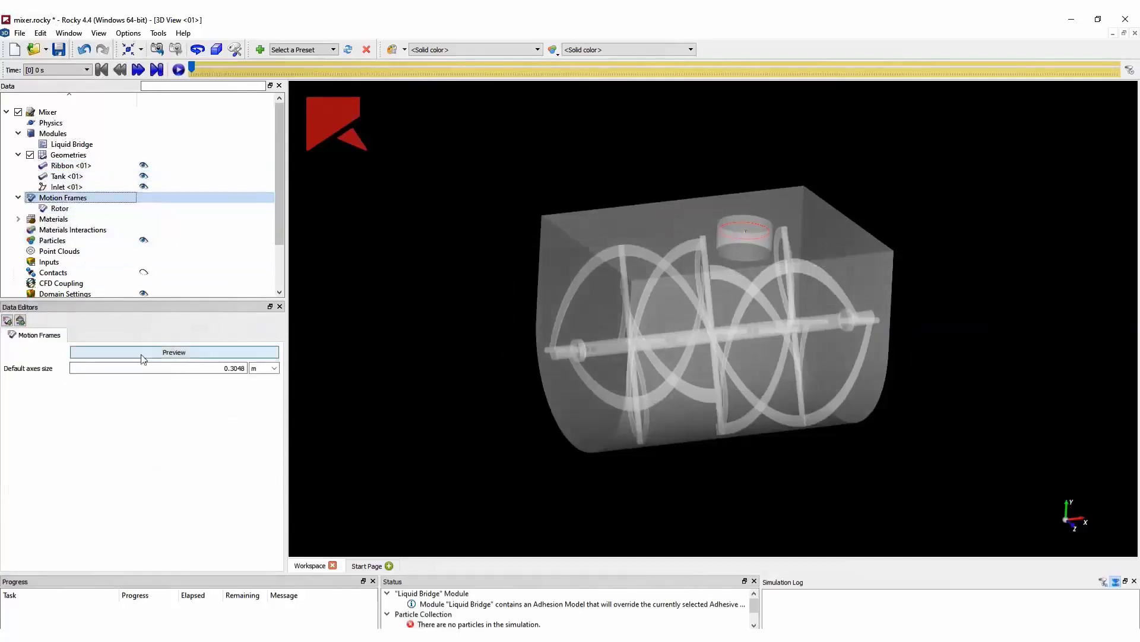
# Open the motion frame preview and make the Tank see-through.
pyautogui.click(141, 353)
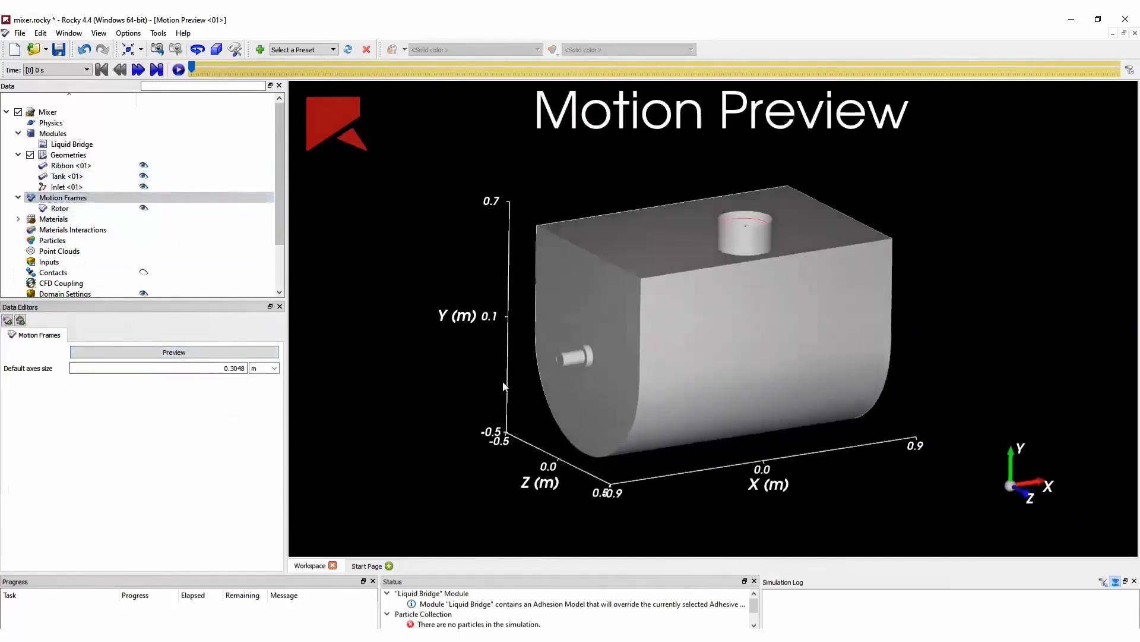
pyautogui.click(65, 177)
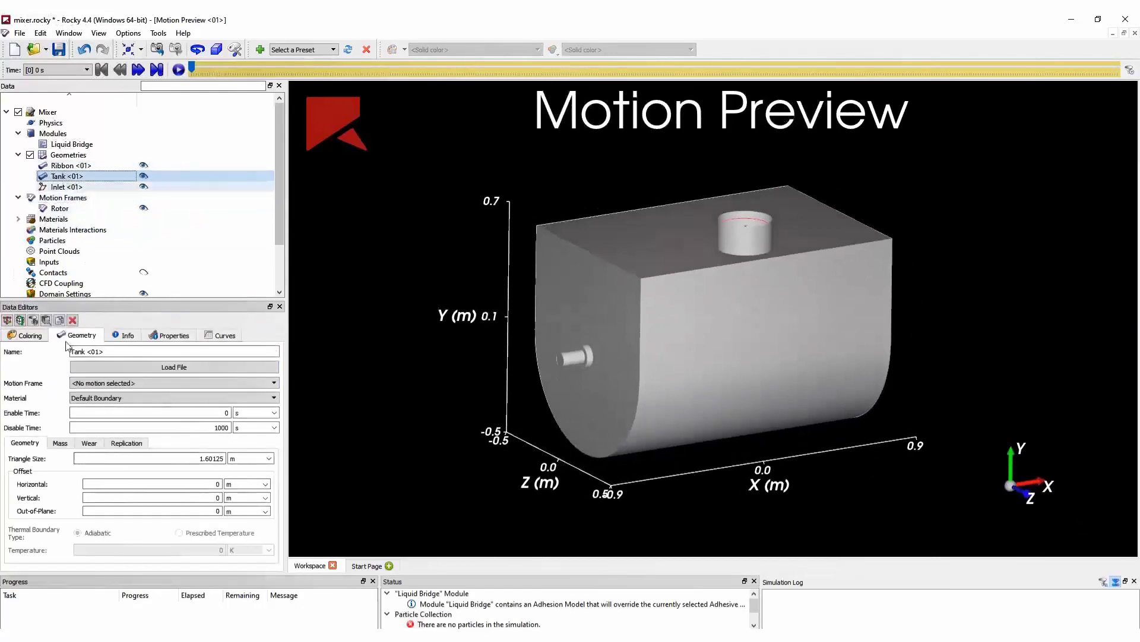
pyautogui.click(26, 335)
pyautogui.click(73, 364)
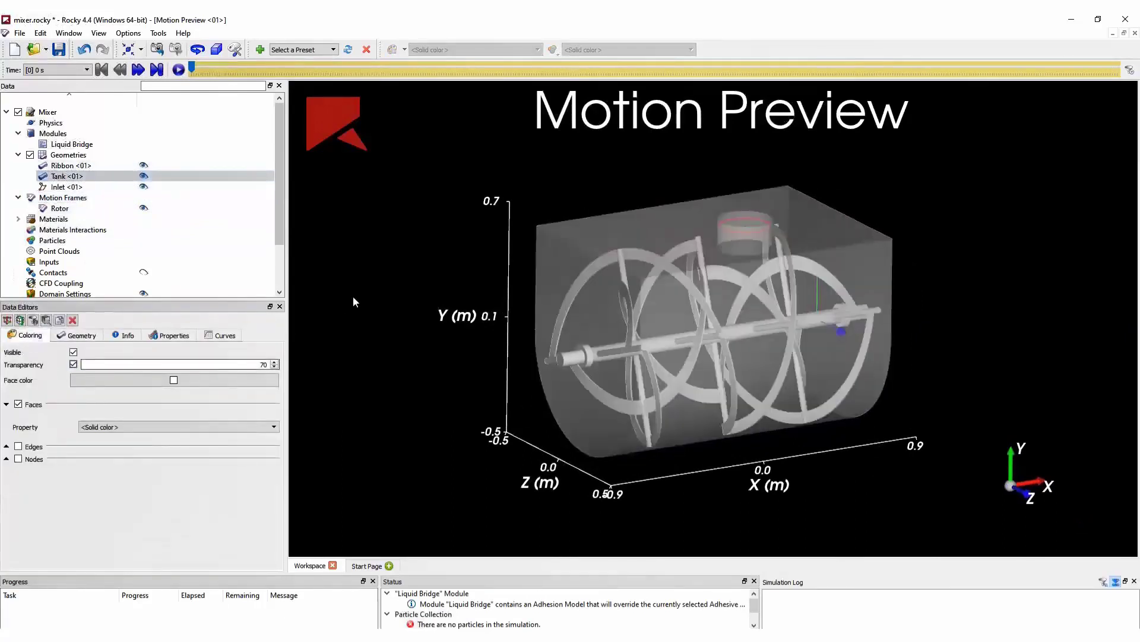
# Play the rotating ribbon preview with the bounding box hidden, then stop it.
pyautogui.click(178, 69)
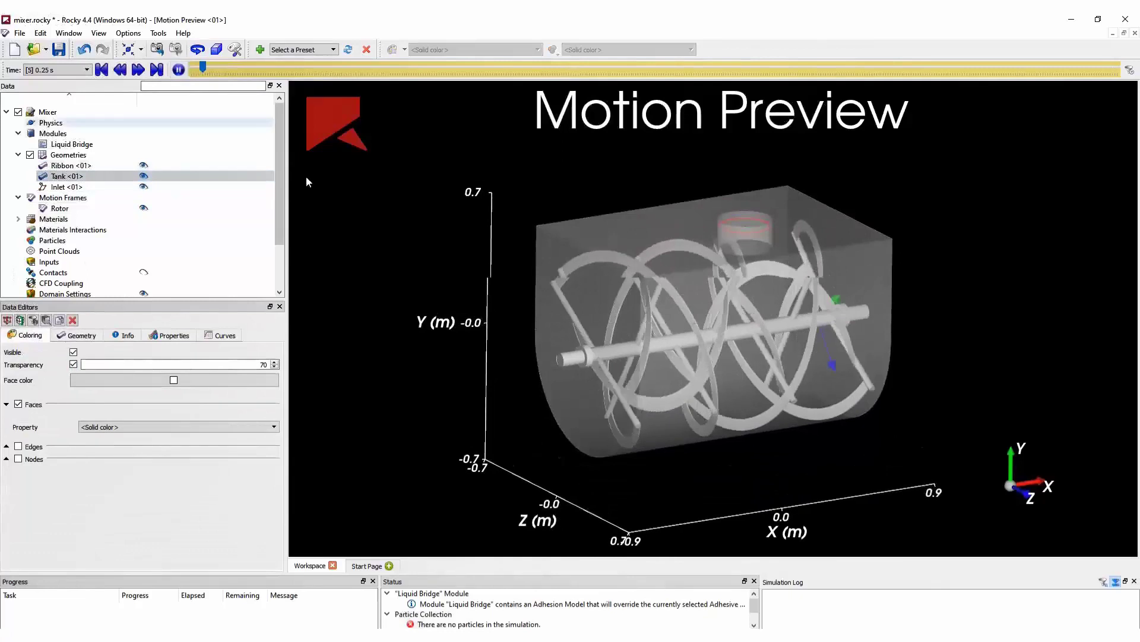
pyautogui.rightClick(385, 238)
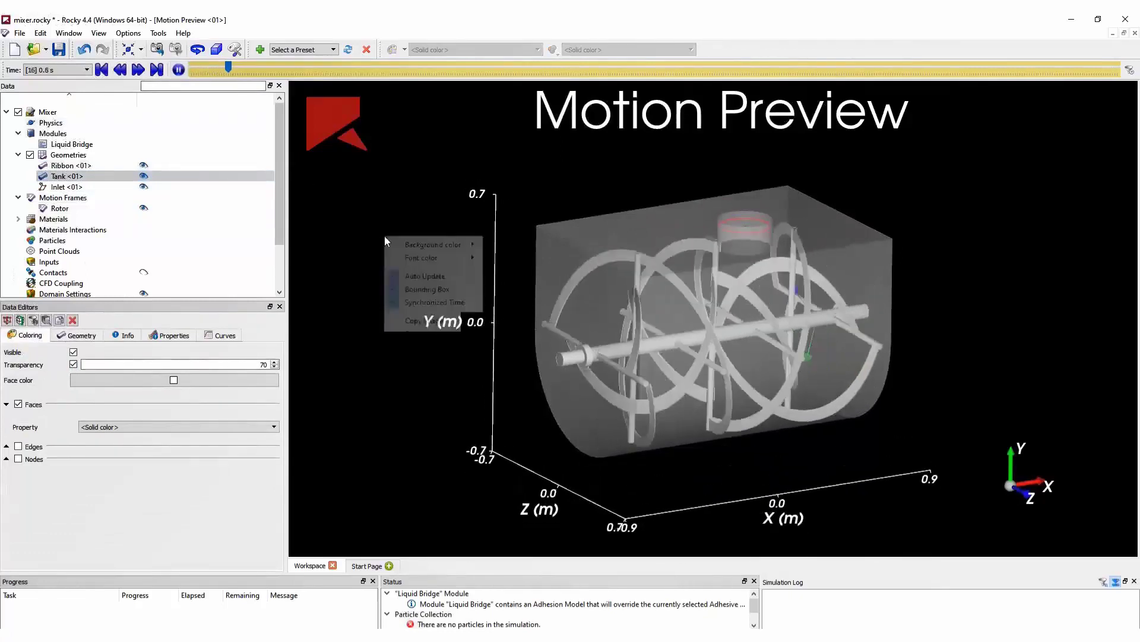
pyautogui.click(408, 289)
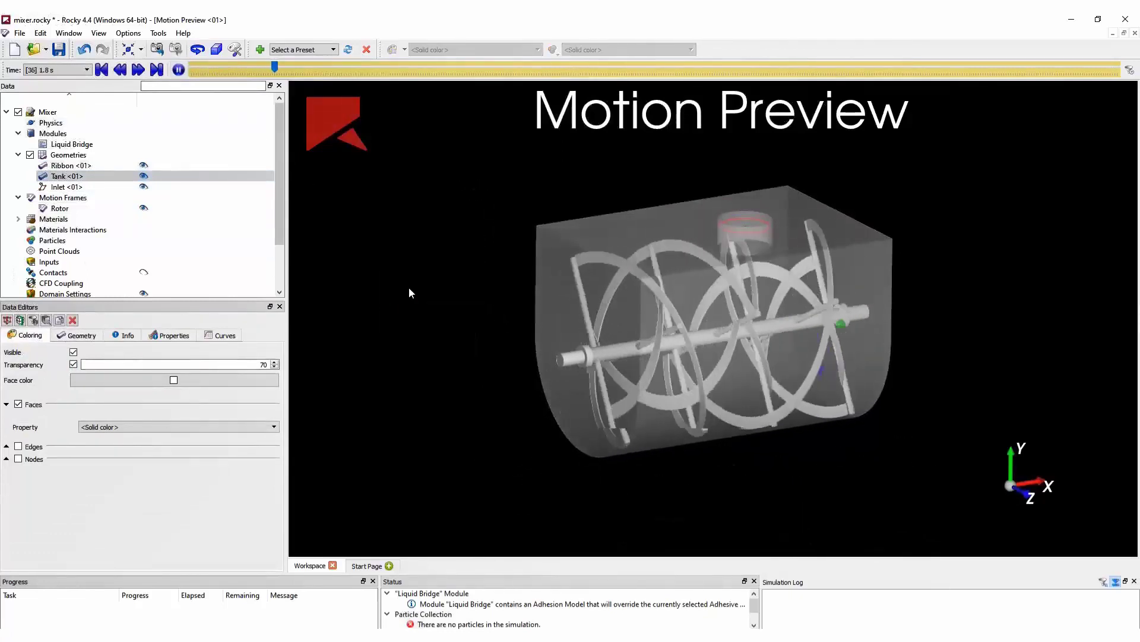
pyautogui.click(179, 69)
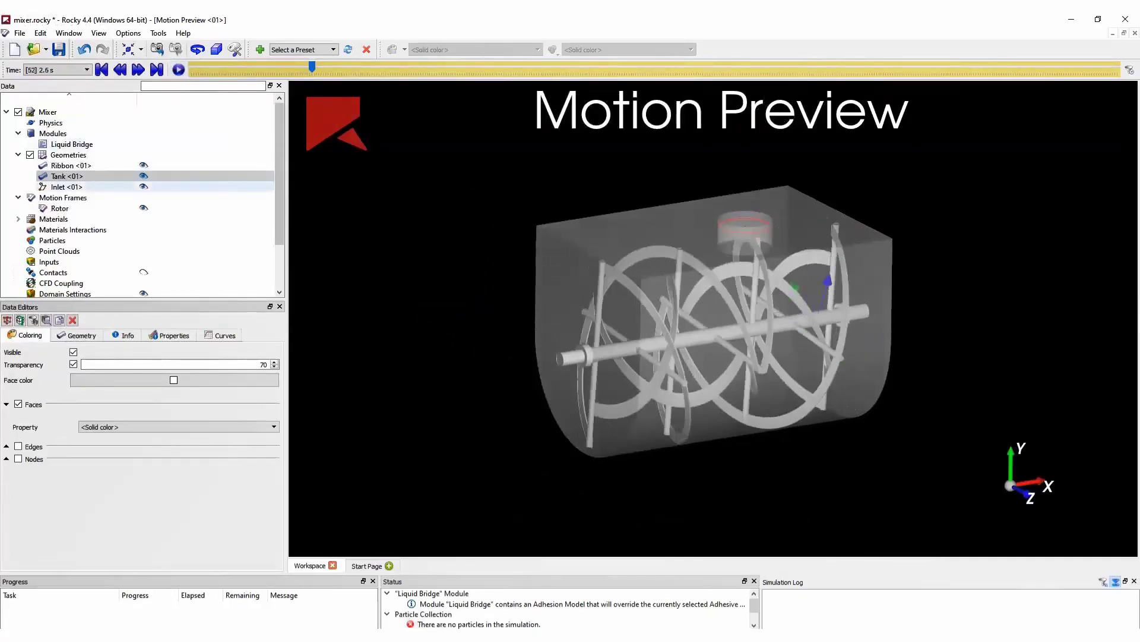
pyautogui.click(17, 219)
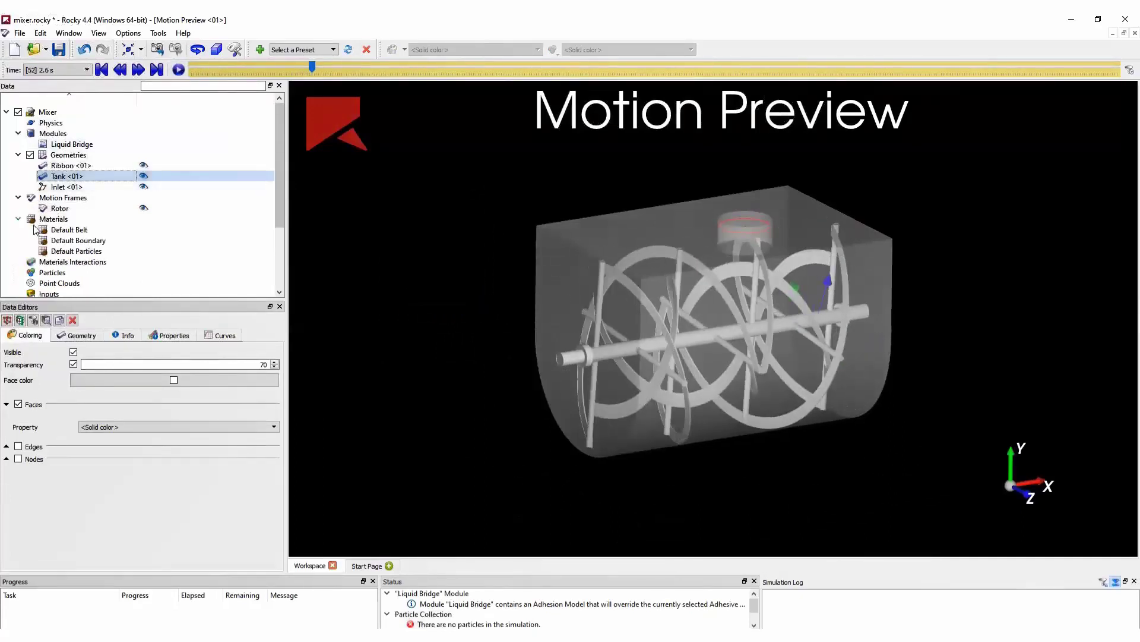
# Set Default Boundary's Young's modulus to 1e+09.
pyautogui.click(83, 241)
pyautogui.doubleClick(206, 407)
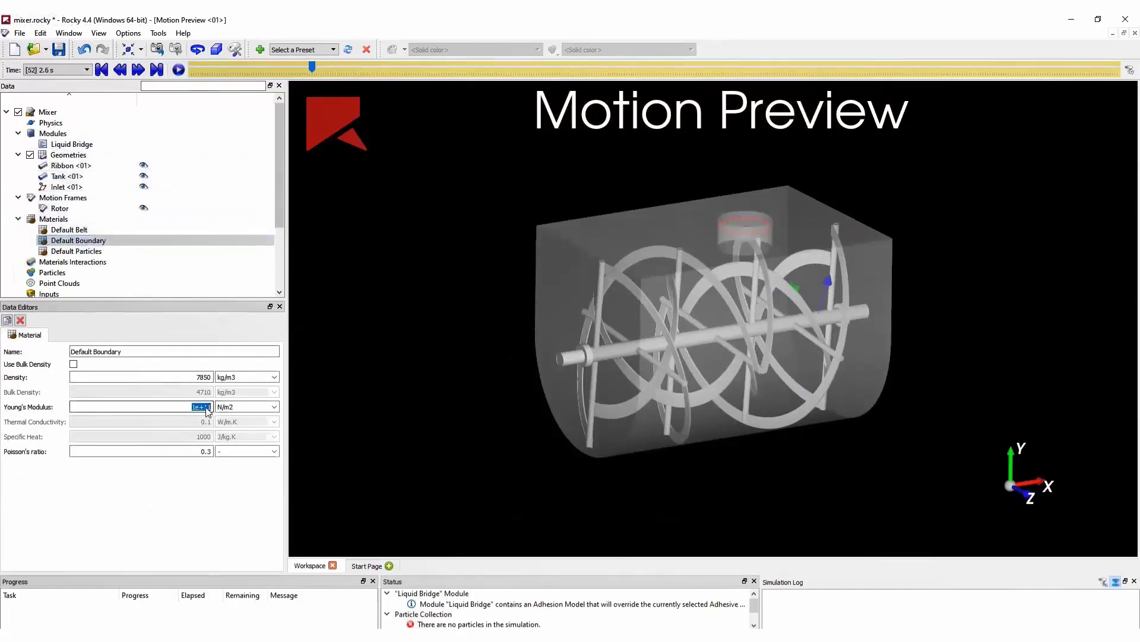
pyautogui.doubleClick(205, 407)
pyautogui.write('09')
pyautogui.press('Tab')
# Give Default Particles a bulk density of 593 kg/m3 and Young's modulus 1e+07.
pyautogui.click(89, 251)
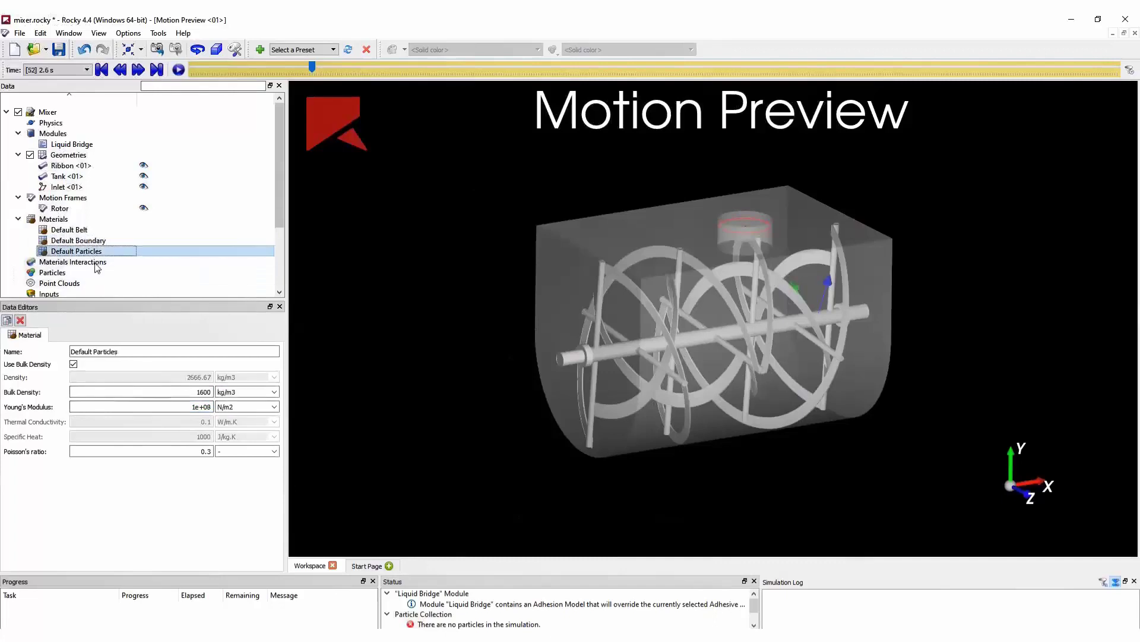
pyautogui.doubleClick(191, 393)
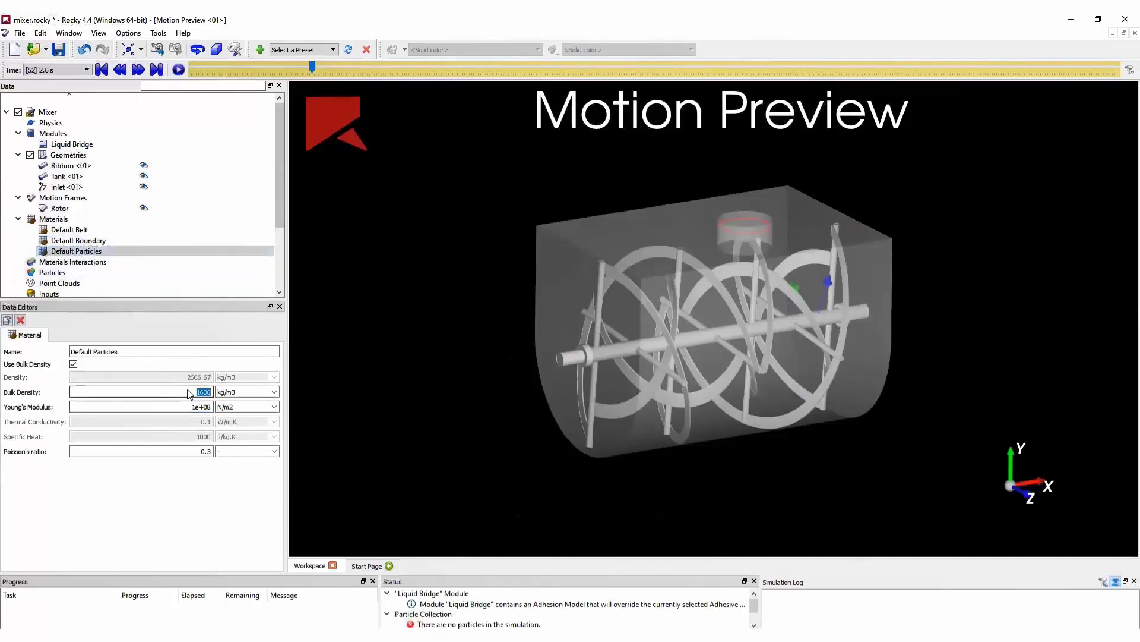
pyautogui.write('593')
pyautogui.press('Tab')
pyautogui.press('Tab')
pyautogui.write('1e+07')
pyautogui.press('Tab')
# Create material Default Particles_Additive with 640 kg/m3 bulk density and Young's modulus 1e+07.
pyautogui.rightClick(67, 220)
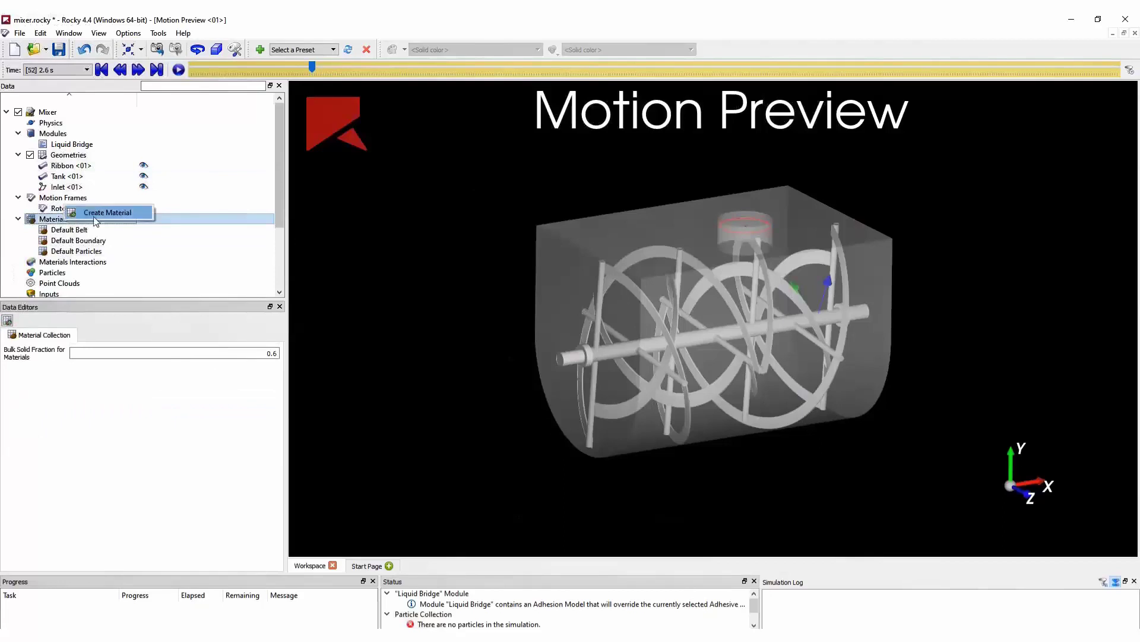
pyautogui.click(95, 215)
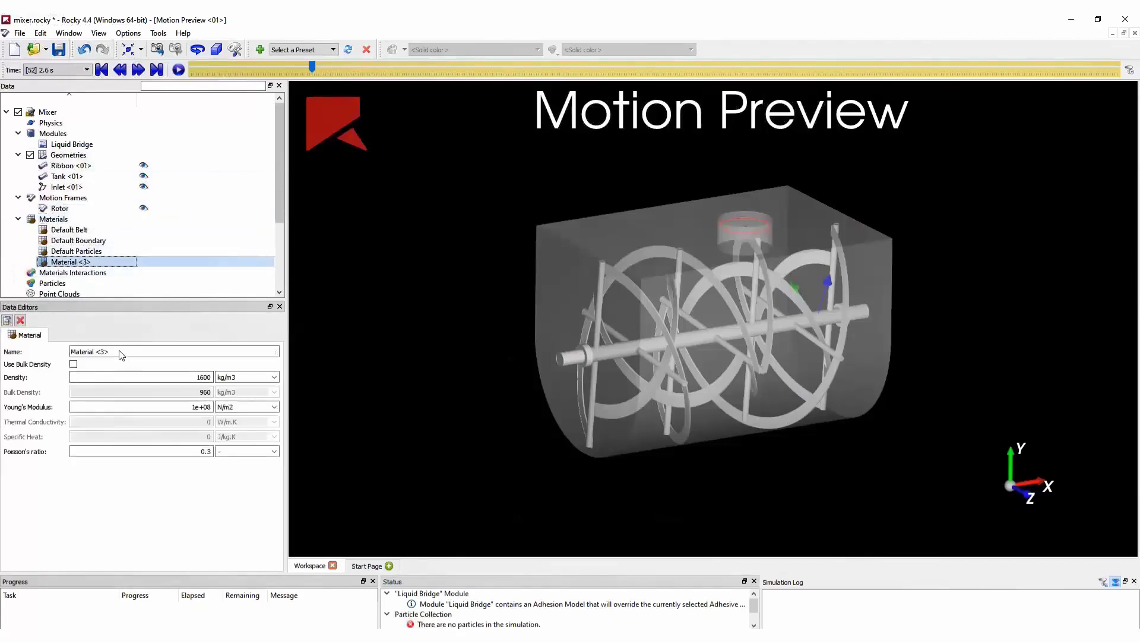
pyautogui.tripleClick(120, 353)
pyautogui.write('Default')
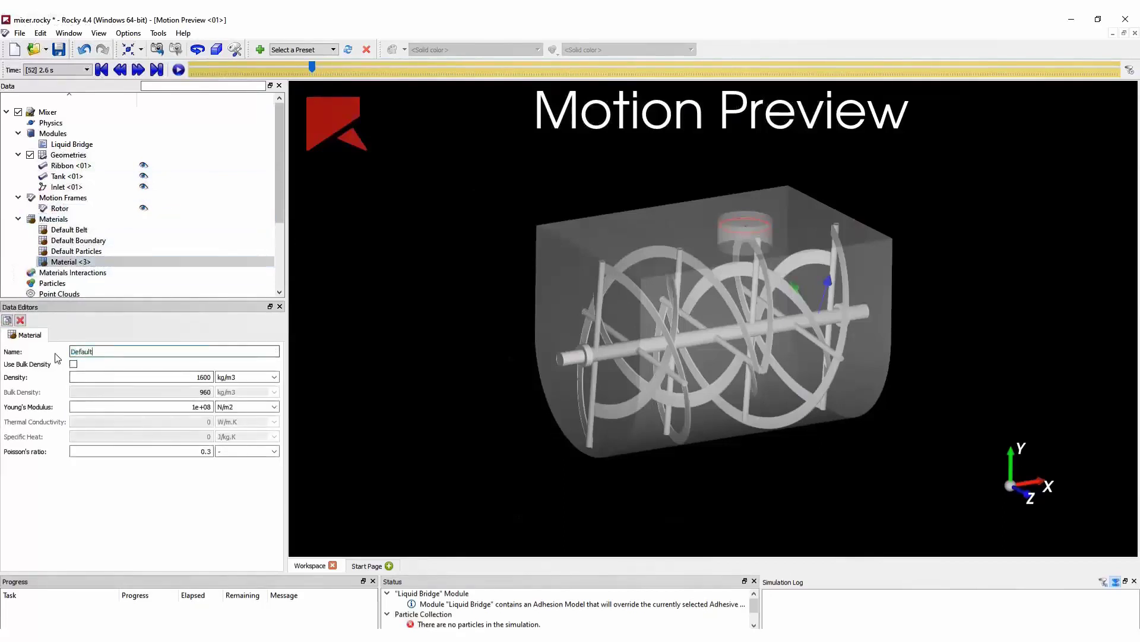
pyautogui.write(' Particles_Additive')
pyautogui.click(73, 364)
pyautogui.doubleClick(185, 393)
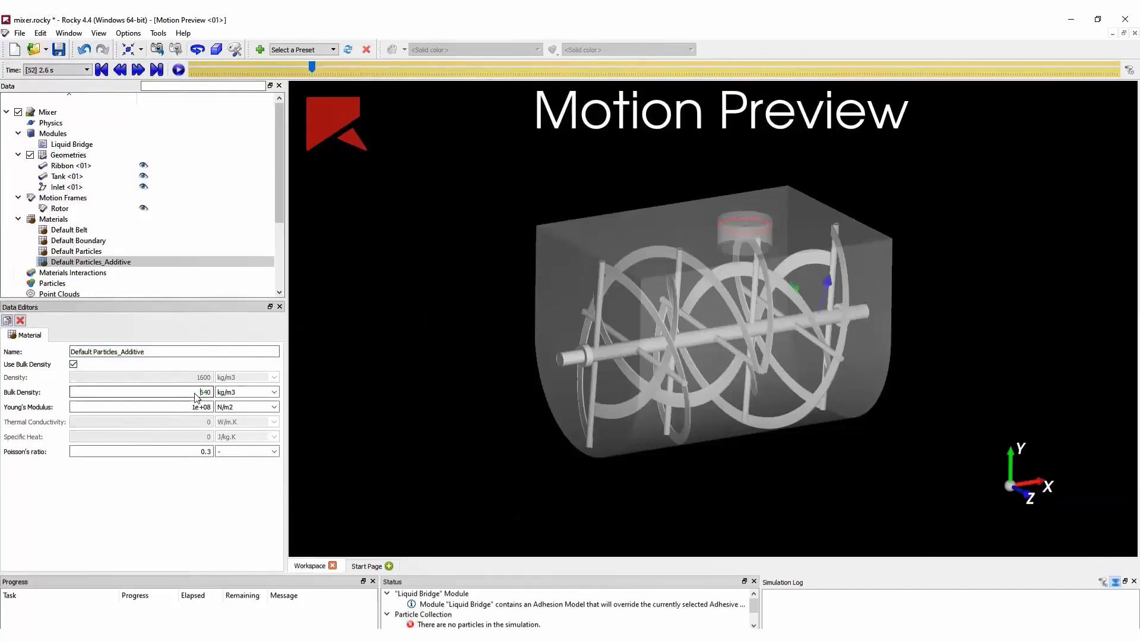
pyautogui.press('Tab')
pyautogui.write('1e+07')
pyautogui.press('Tab')
# Set static and dynamic friction to 0.2 for Default Particles with itself.
pyautogui.click(72, 272)
pyautogui.click(71, 338)
pyautogui.click(51, 371)
pyautogui.click(184, 338)
pyautogui.click(165, 371)
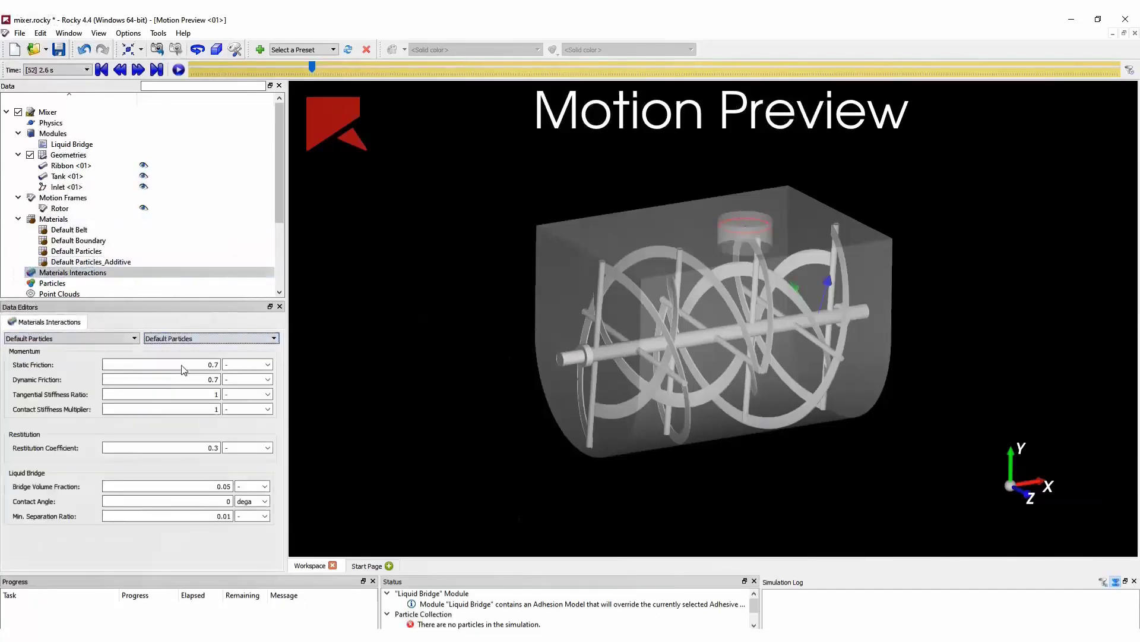
pyautogui.doubleClick(191, 365)
pyautogui.press('Tab')
pyautogui.write('0.')
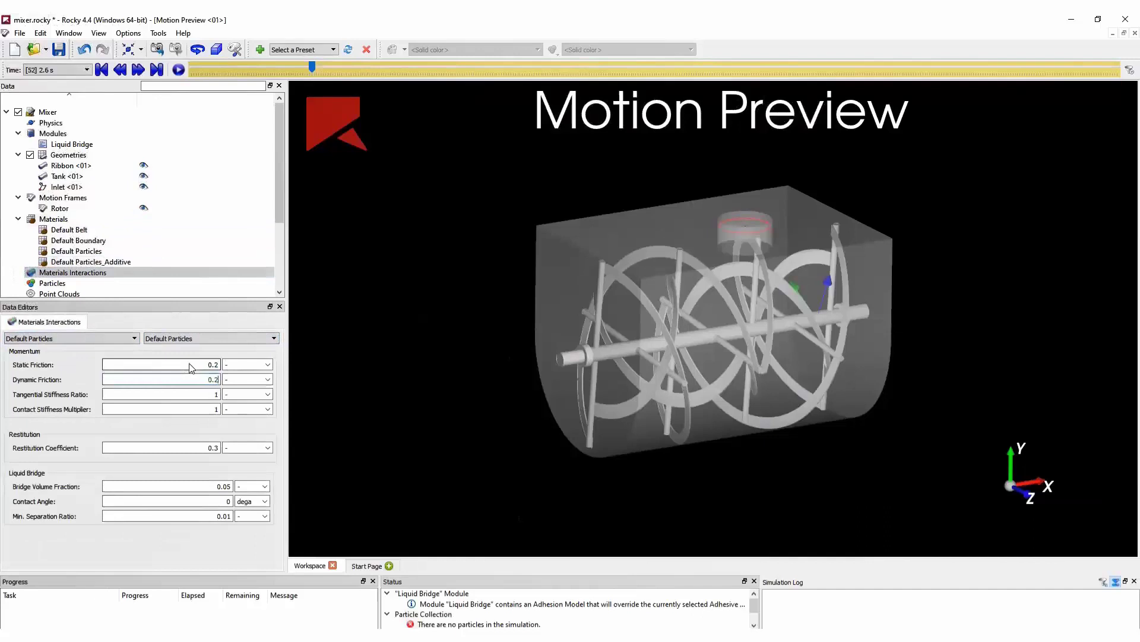
# Set 0.2 friction for the Default Particles_Additive pairs, including Additive with itself.
pyautogui.click(238, 338)
pyautogui.click(200, 383)
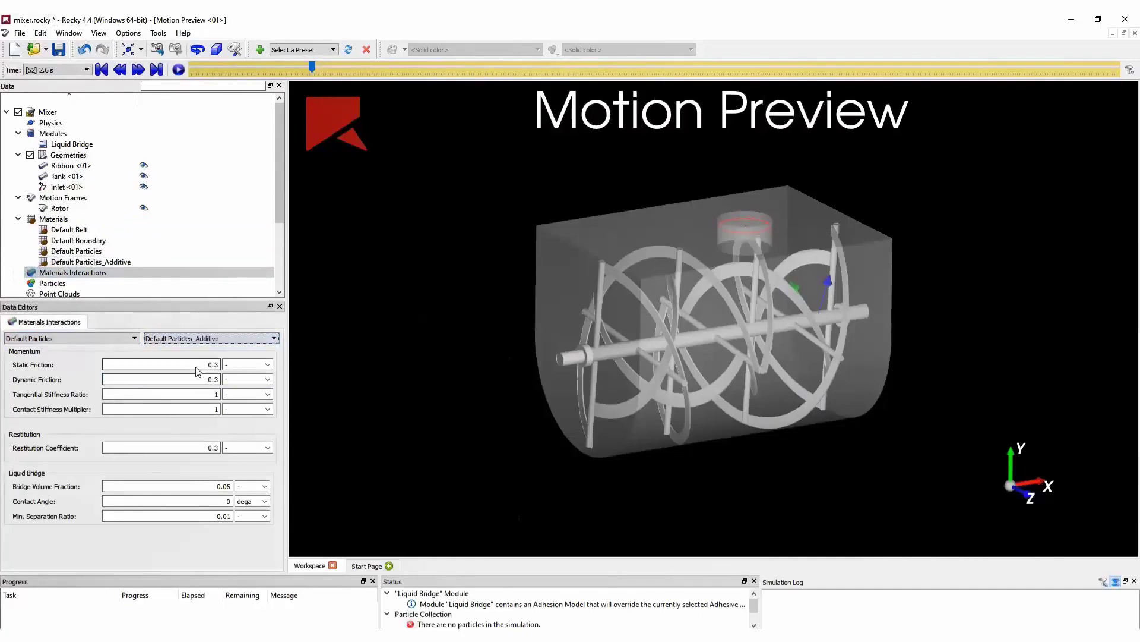
pyautogui.doubleClick(197, 367)
pyautogui.click(132, 339)
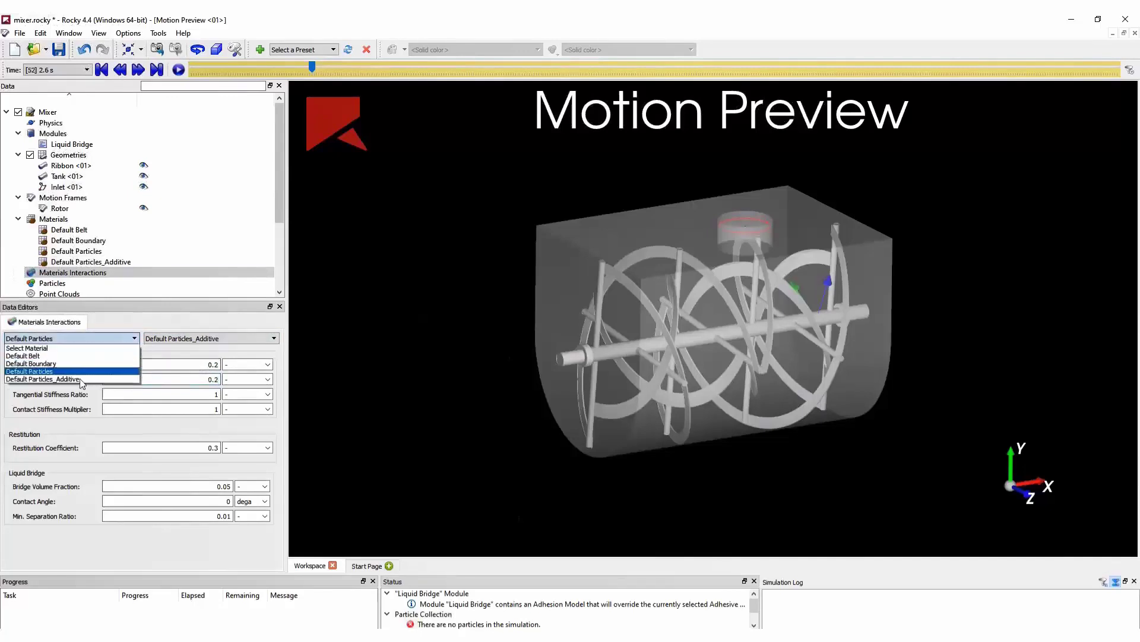
pyautogui.click(79, 379)
pyautogui.doubleClick(205, 365)
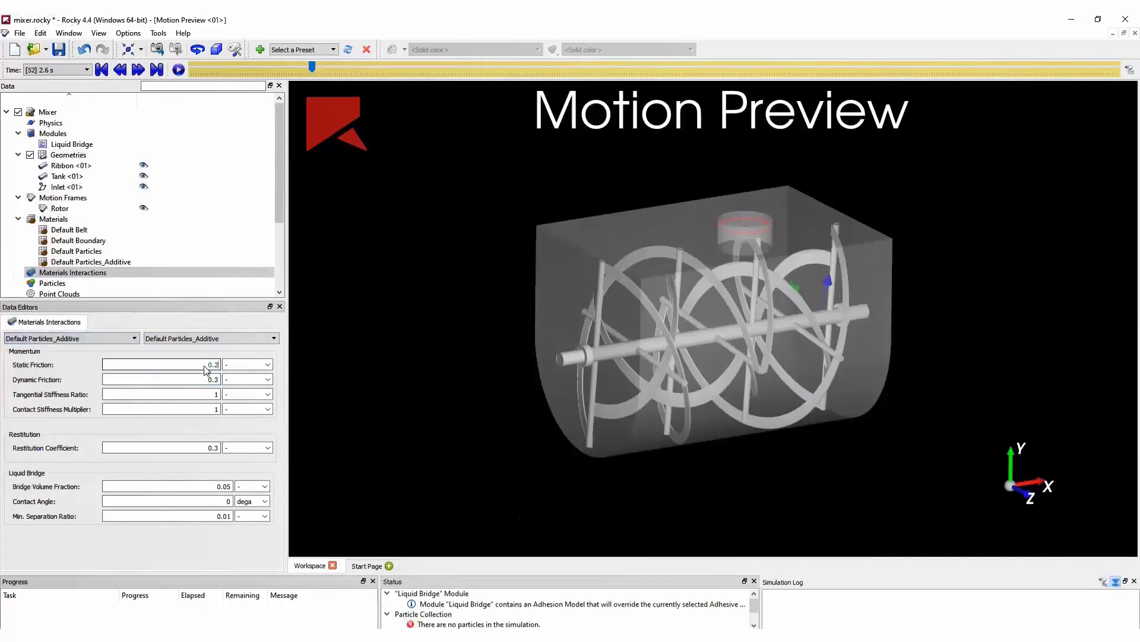
pyautogui.press('Tab')
# Create a particle named Dry Powder with 0.04 m size.
pyautogui.write('0.')
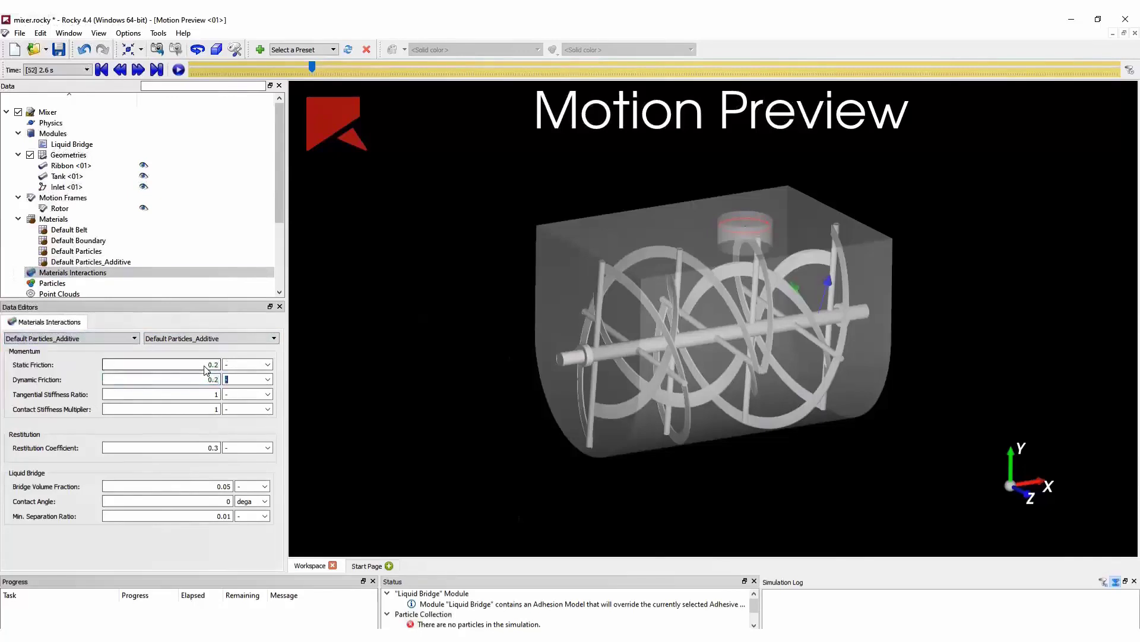
pyautogui.click(89, 284)
pyautogui.rightClick(91, 284)
pyautogui.click(111, 300)
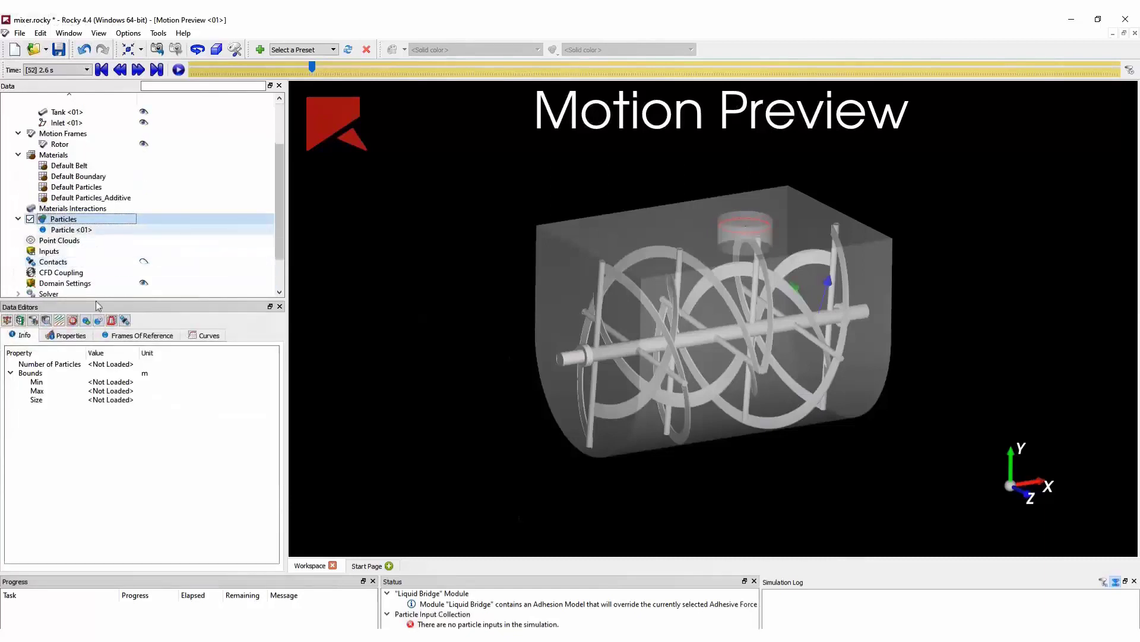
pyautogui.click(77, 230)
pyautogui.write('Dry Powder')
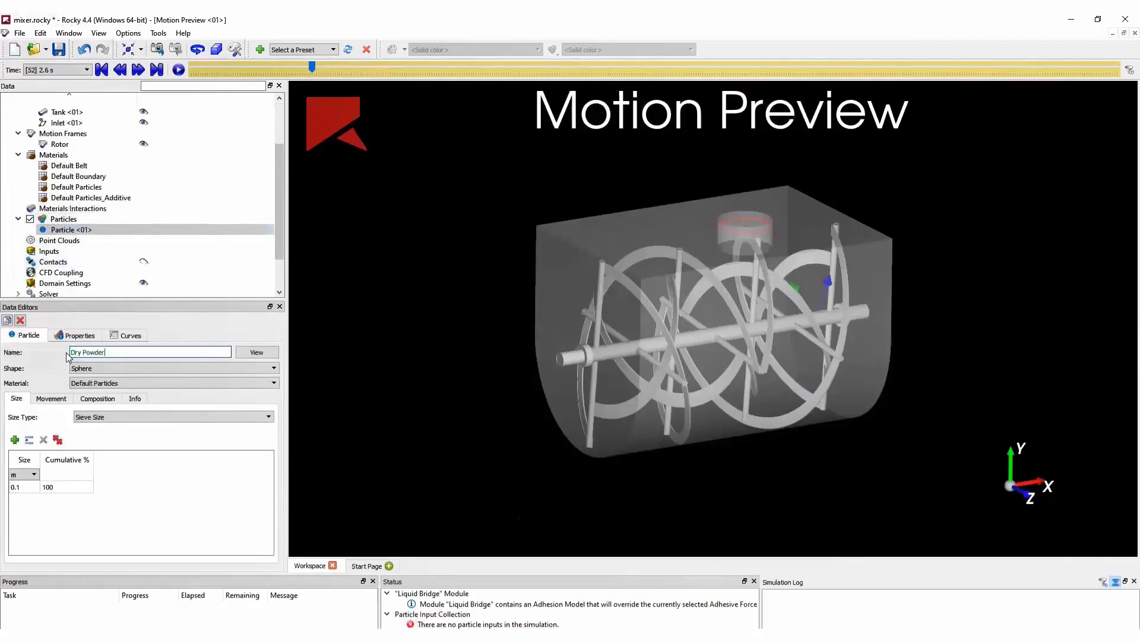
pyautogui.click(26, 487)
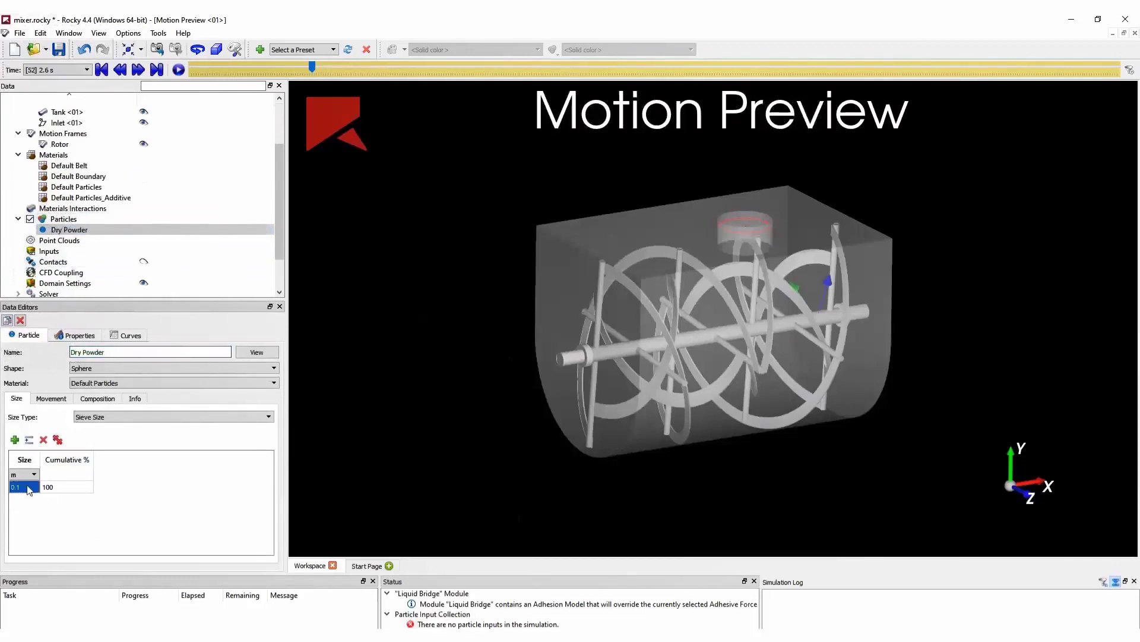
pyautogui.write('0.04')
pyautogui.press('Tab')
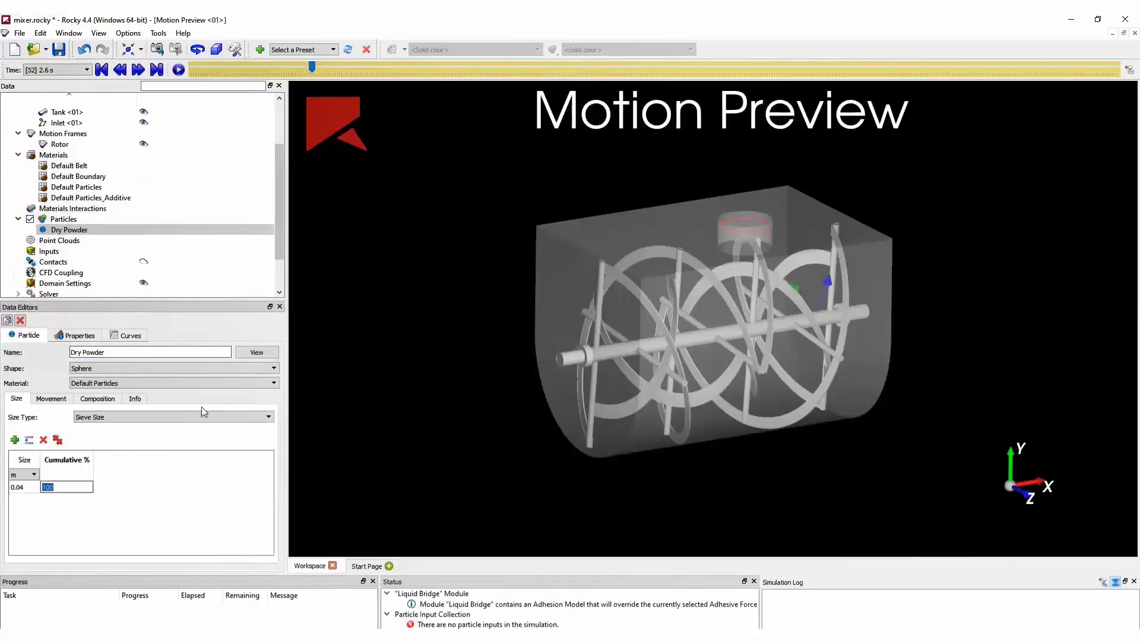
# Create a Wet additive particle using the Default Particles_Additive material.
pyautogui.click(70, 229)
pyautogui.rightClick(89, 229)
pyautogui.click(98, 248)
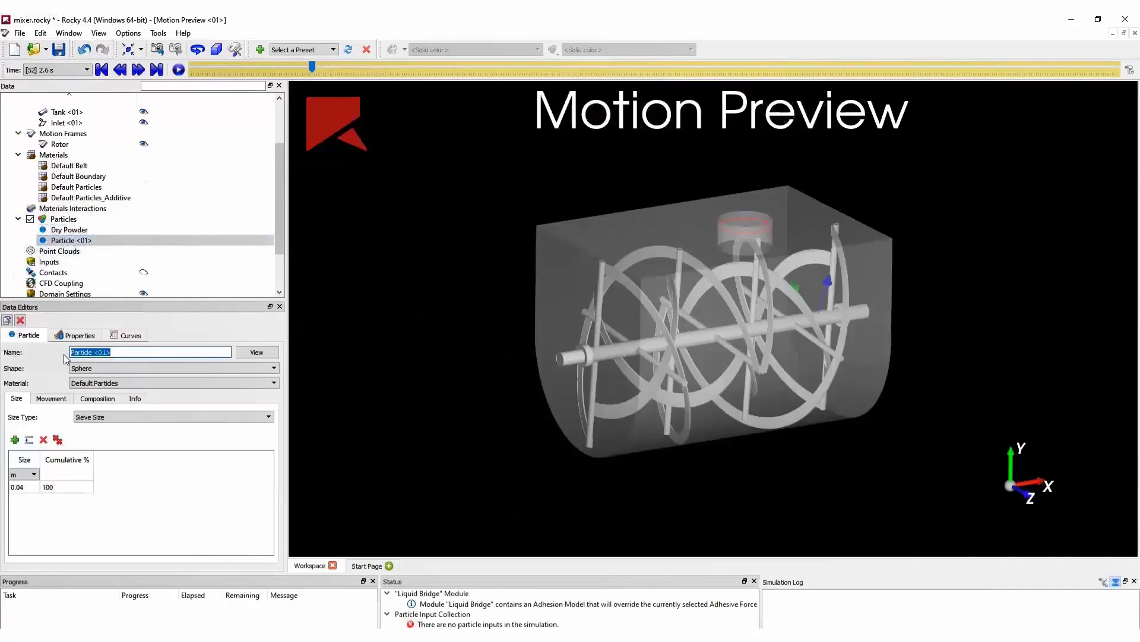
pyautogui.write('Wet additive')
pyautogui.click(104, 383)
pyautogui.click(108, 423)
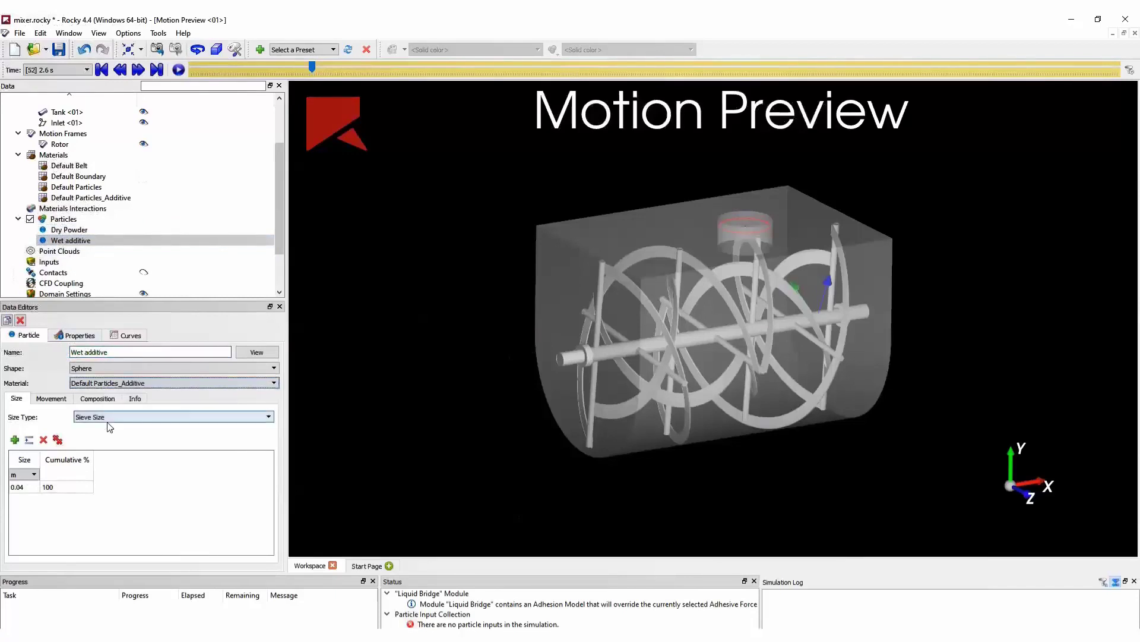
pyautogui.doubleClick(32, 488)
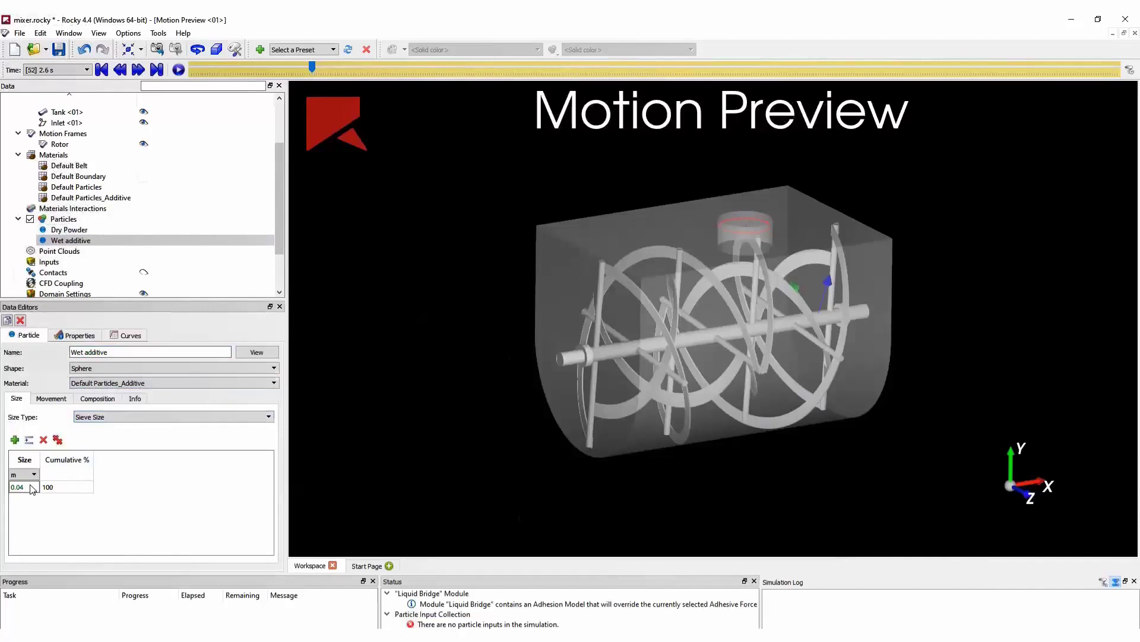
# Create a volume fill of 113 kg Dry Powder named Volume Fill (Dry).
pyautogui.rightClick(51, 262)
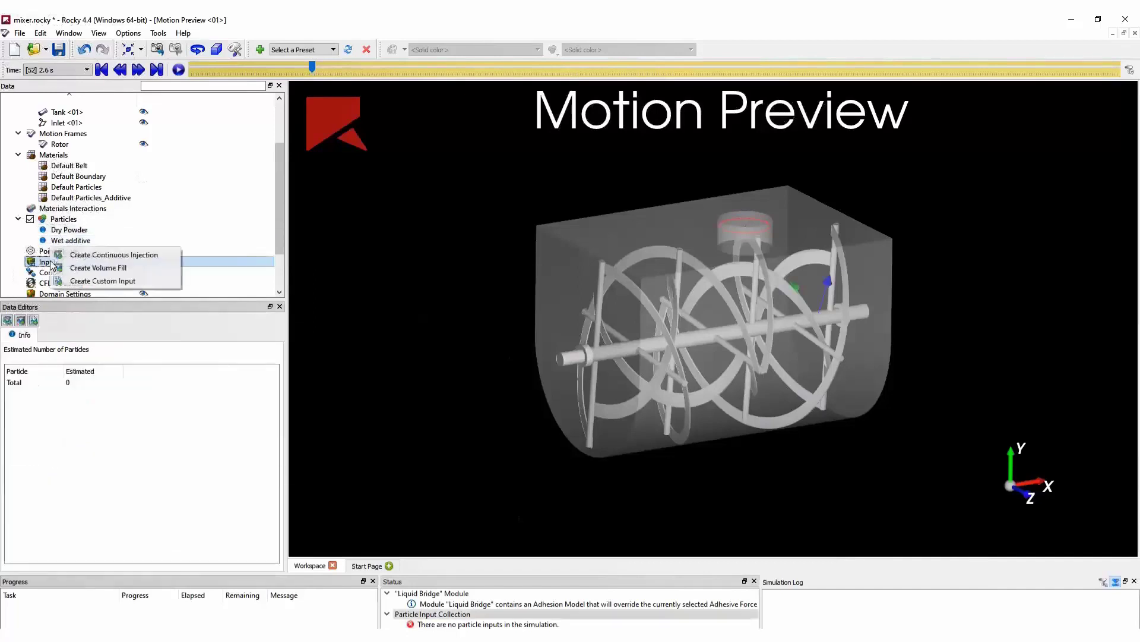
pyautogui.click(86, 268)
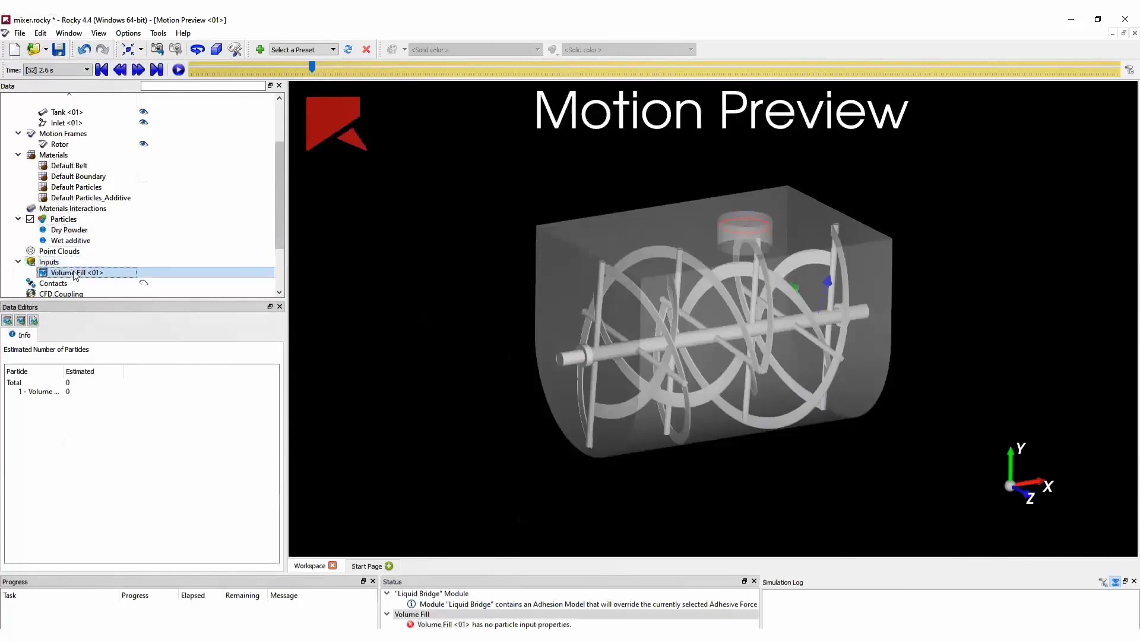
pyautogui.click(15, 390)
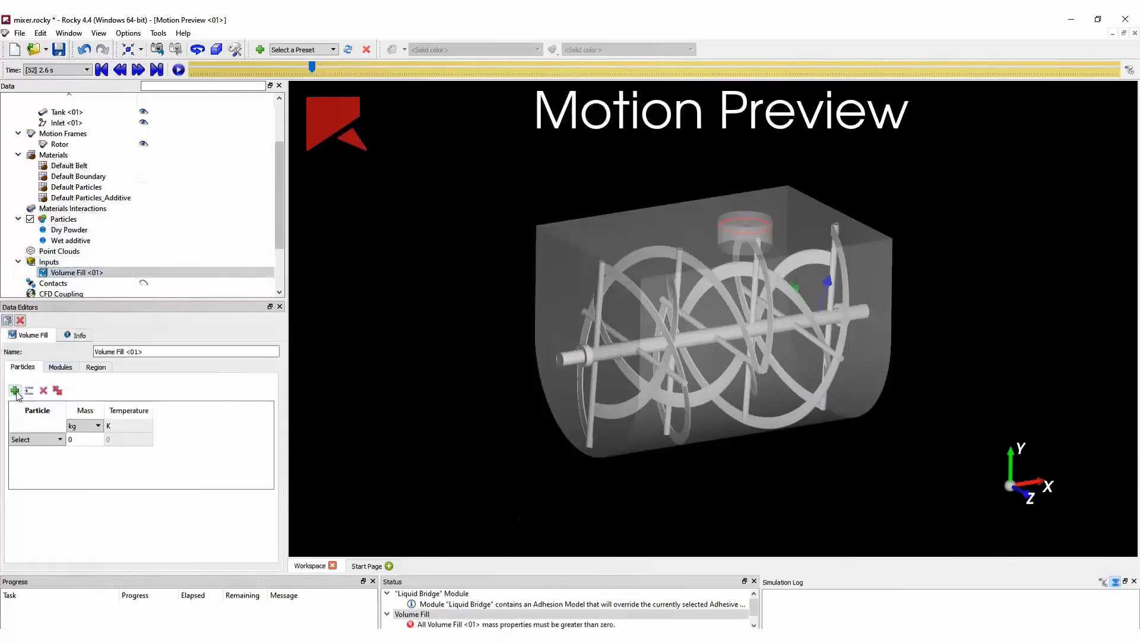
pyautogui.click(36, 439)
pyautogui.click(38, 459)
pyautogui.click(83, 441)
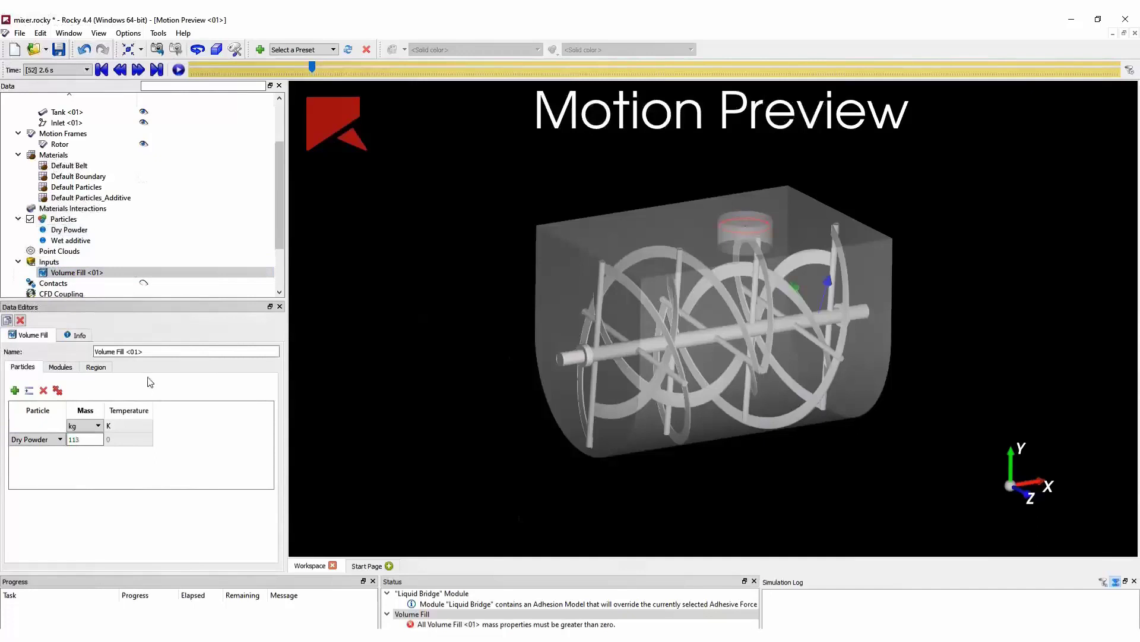
pyautogui.moveTo(152, 351); pyautogui.dragTo(126, 353)
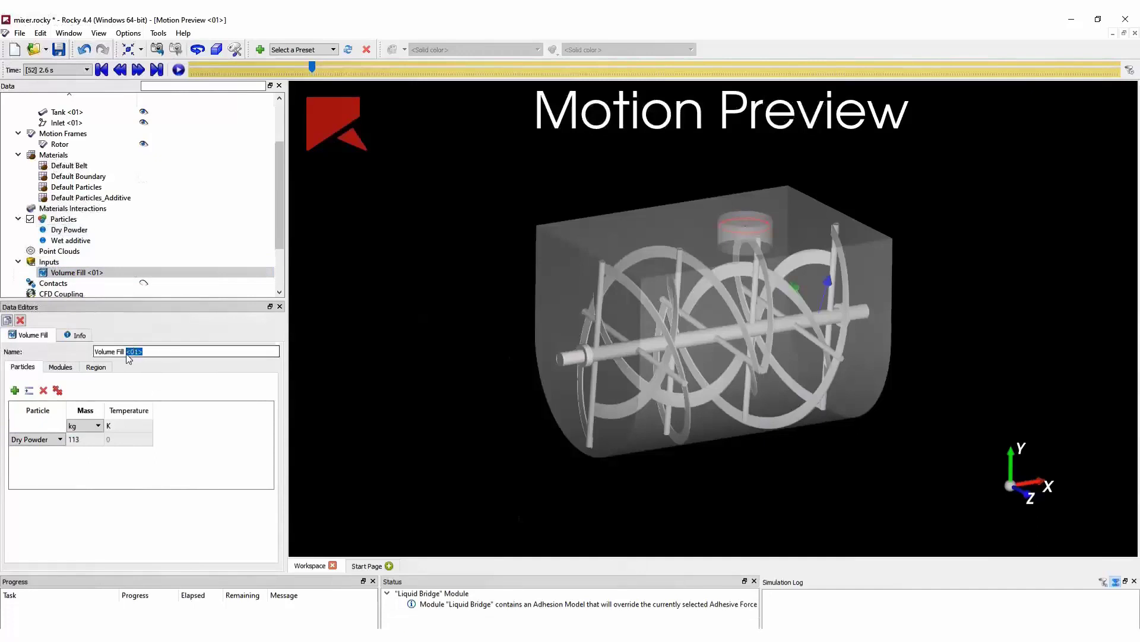
pyautogui.write('(Dry')
pyautogui.click(95, 366)
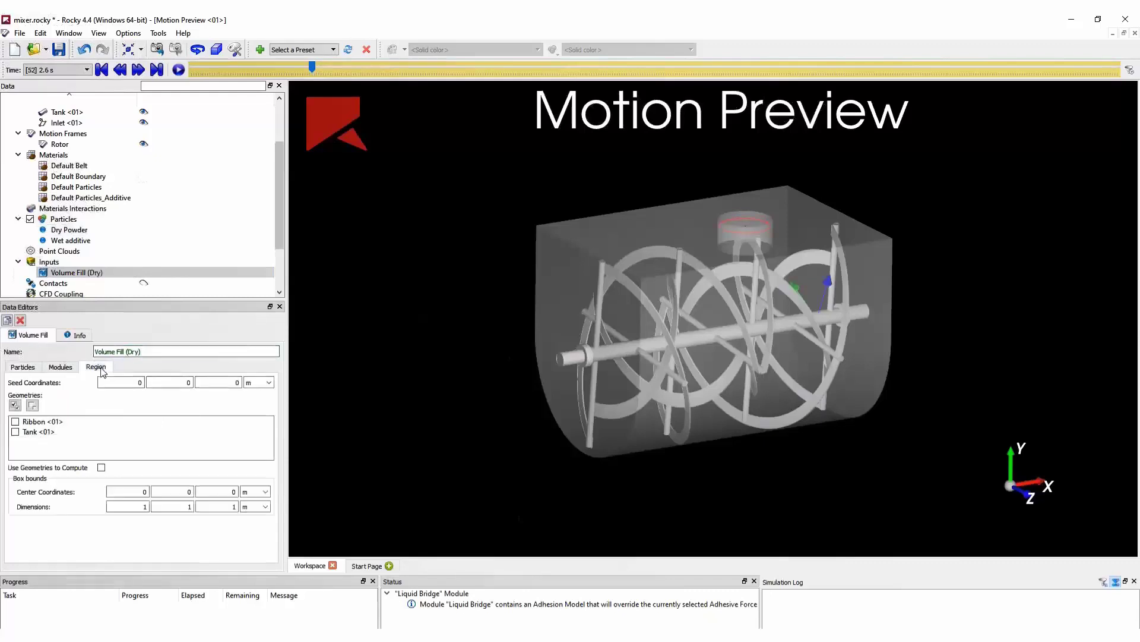
# Fit the fill region to the Tank and Ribbon: a 1.6 × 0.296335 × 1.1 m box centred at y -0.414332.
pyautogui.click(15, 432)
pyautogui.click(15, 421)
pyautogui.click(101, 467)
pyautogui.doubleClick(180, 383)
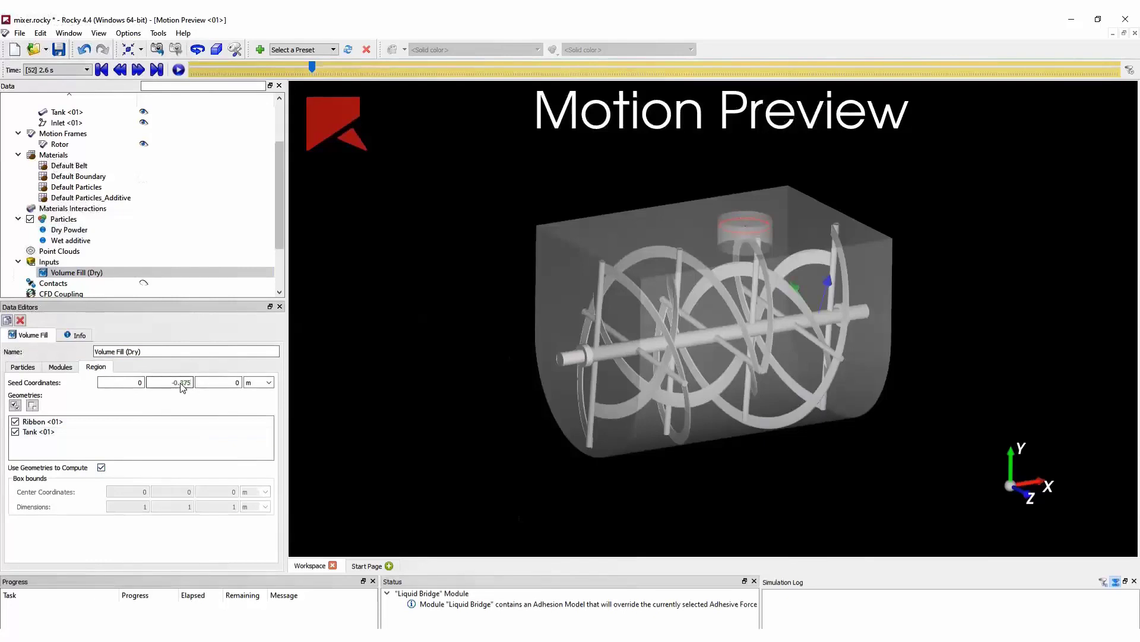
pyautogui.click(101, 467)
pyautogui.doubleClick(172, 493)
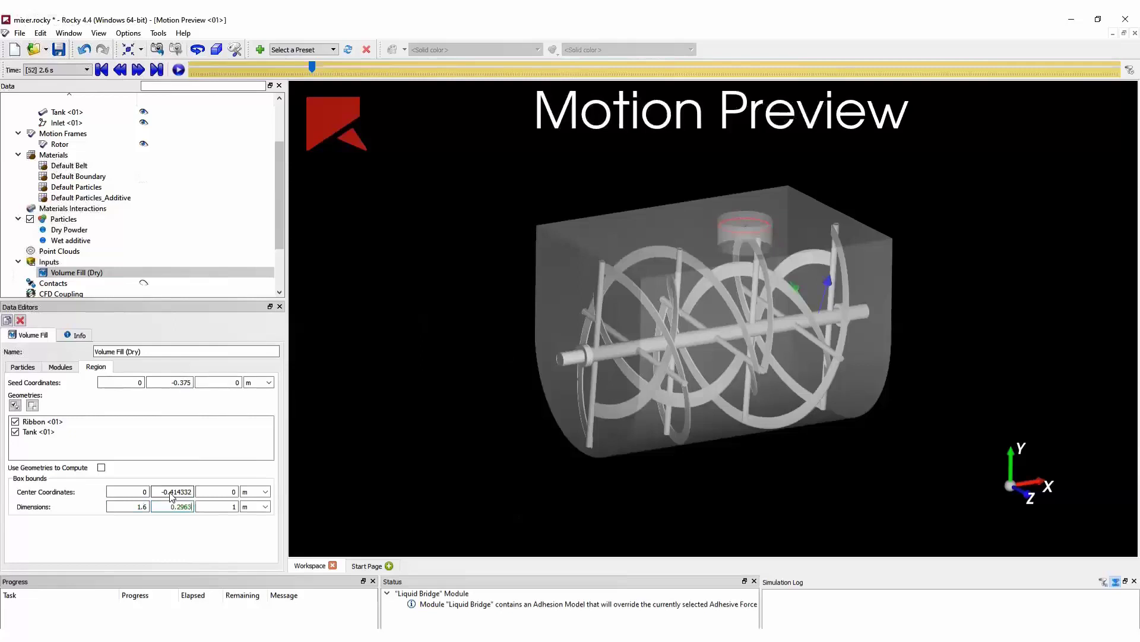
pyautogui.write('35')
pyautogui.press('Tab')
# Show the mixer in the 3D view.
pyautogui.click(99, 33)
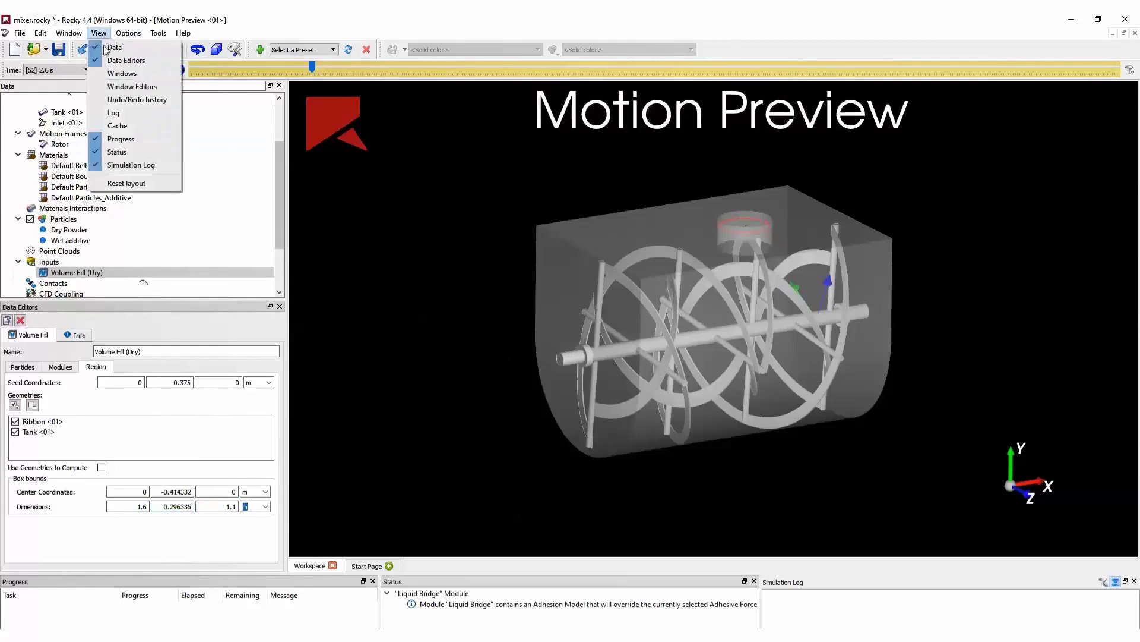
pyautogui.click(119, 74)
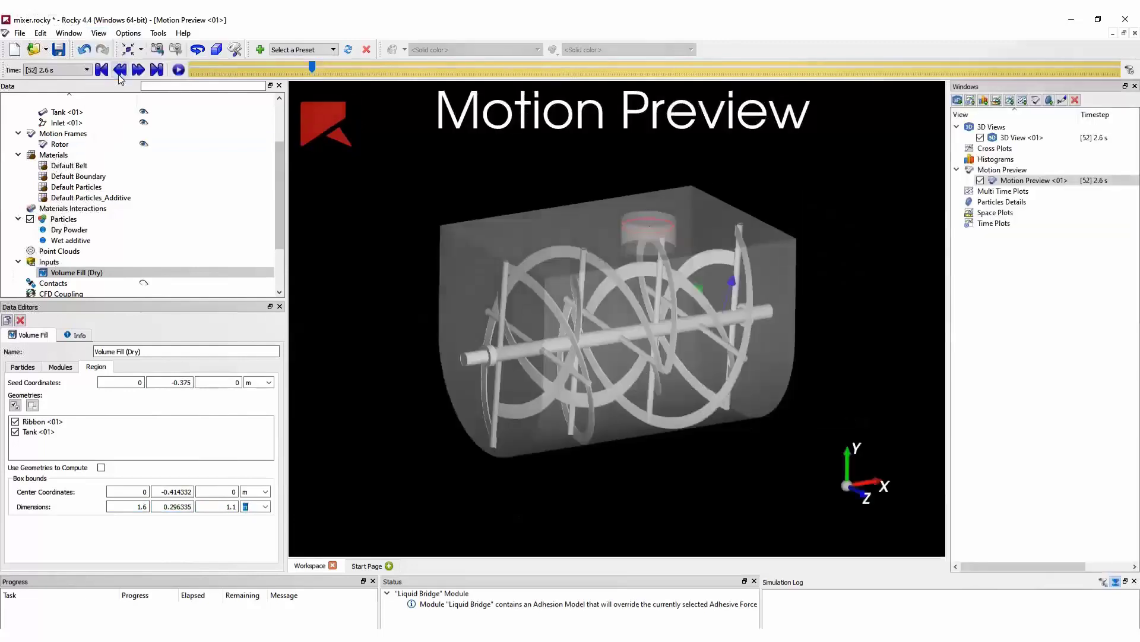
pyautogui.click(997, 139)
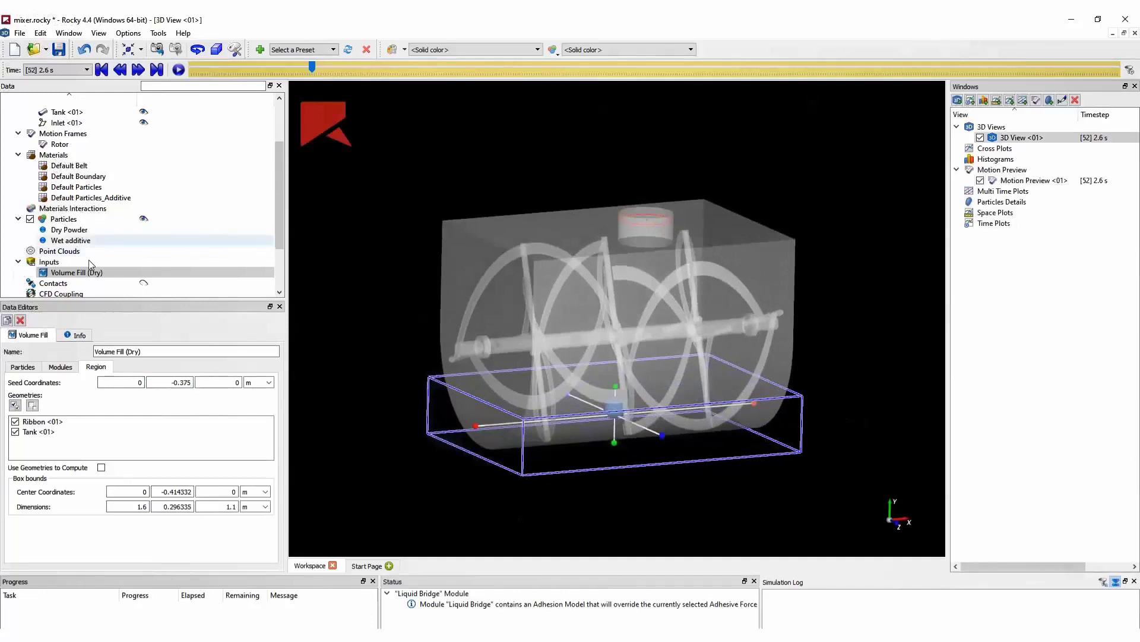
# Create a continuous injection named Injection (Wet) entering at Inlet <01>.
pyautogui.rightClick(60, 261)
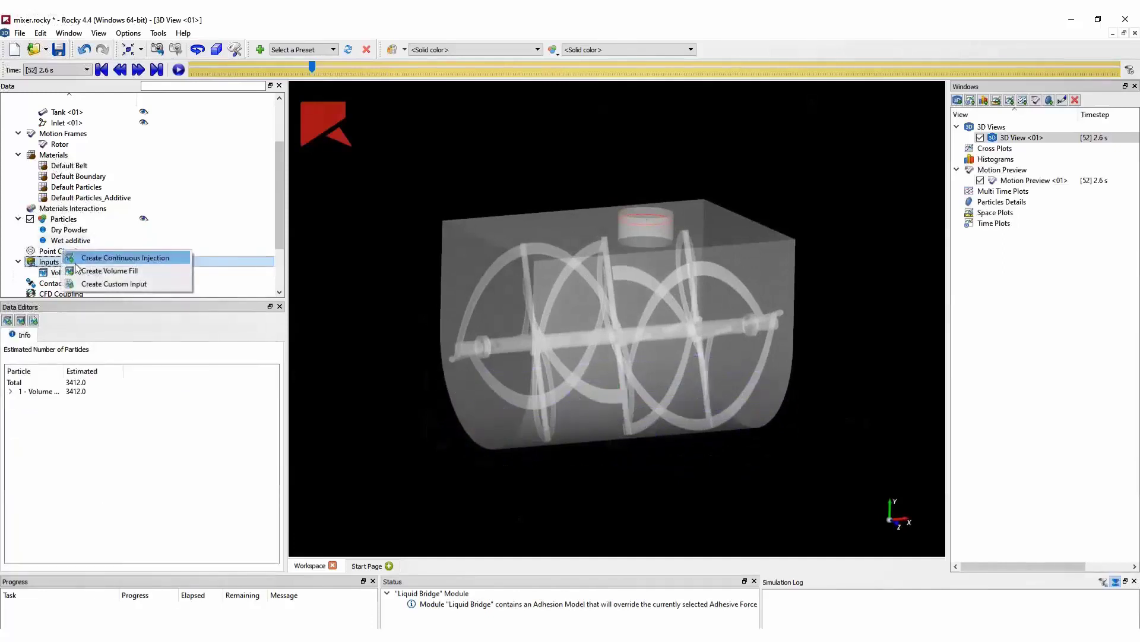
pyautogui.click(76, 263)
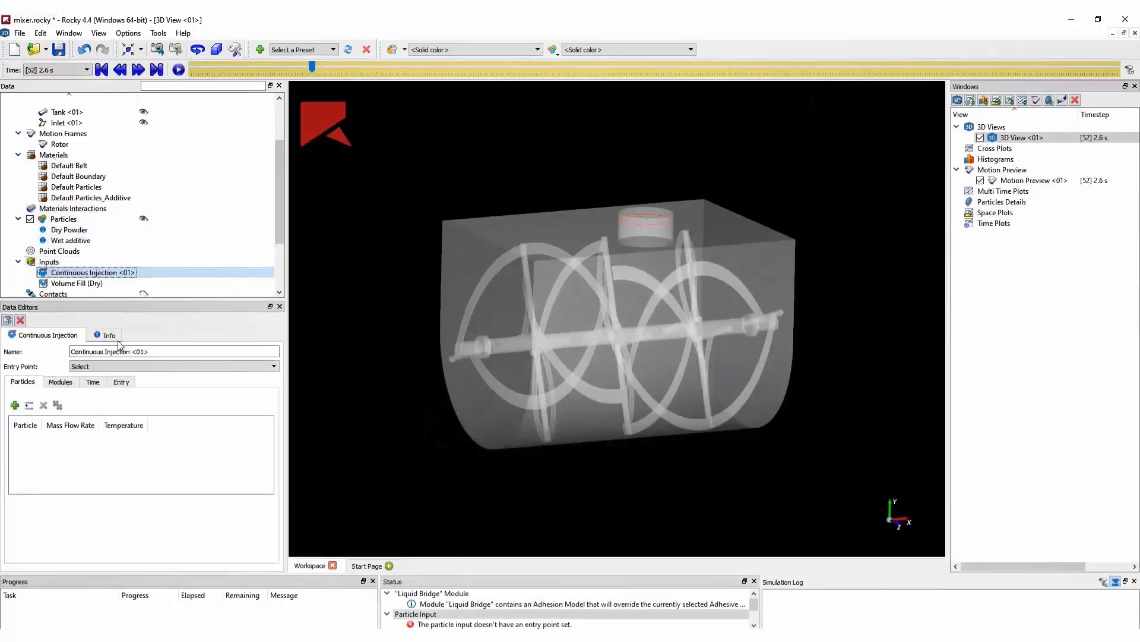
pyautogui.moveTo(101, 352)
pyautogui.mouseDown()
pyautogui.moveTo(62, 353)
pyautogui.moveTo(96, 354)
pyautogui.mouseUp()
pyautogui.press('Delete')
pyautogui.write('(Wet')
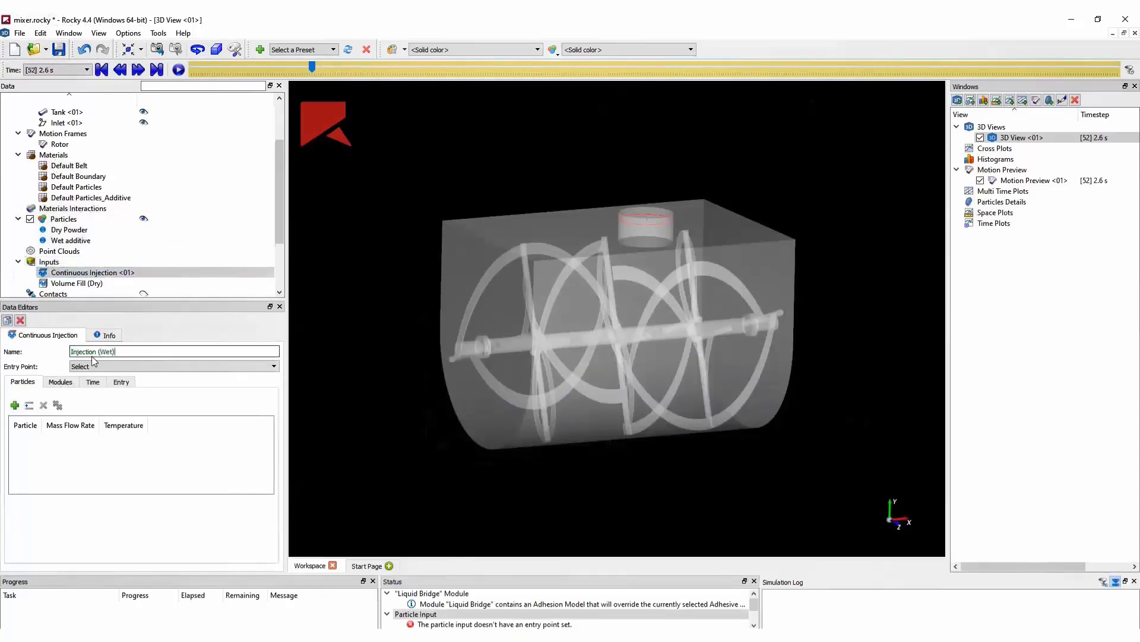
pyautogui.click(93, 365)
pyautogui.click(98, 384)
# Inject Wet additive at 72 t/h with 0.002 kg liquid mass per particle.
pyautogui.click(15, 405)
pyautogui.click(34, 454)
pyautogui.click(37, 482)
pyautogui.click(84, 456)
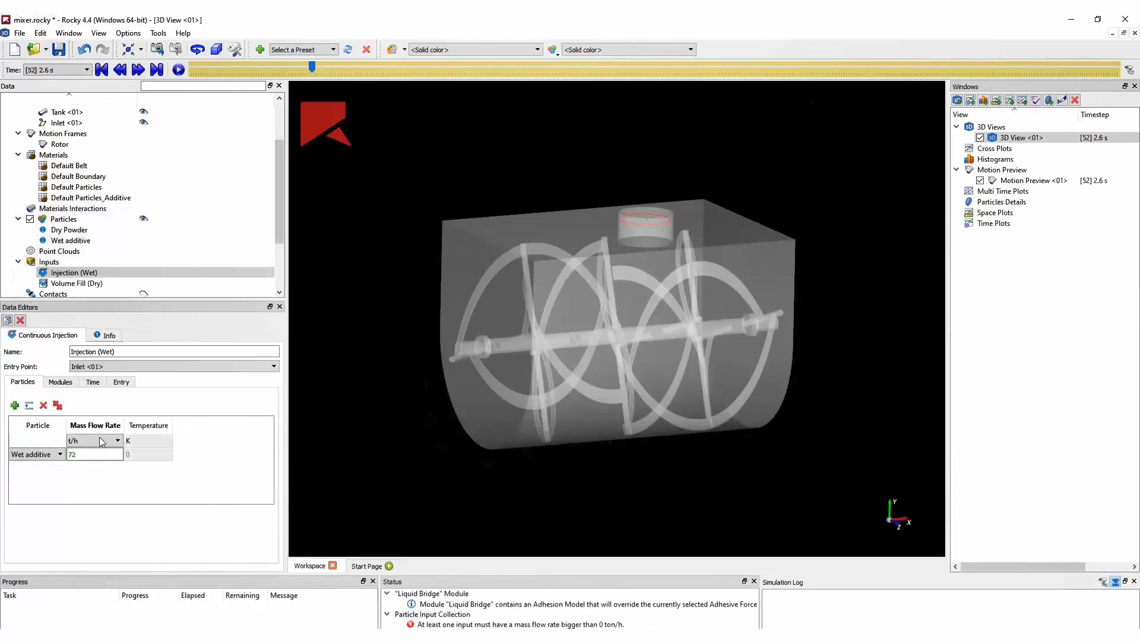
pyautogui.click(66, 386)
pyautogui.click(85, 439)
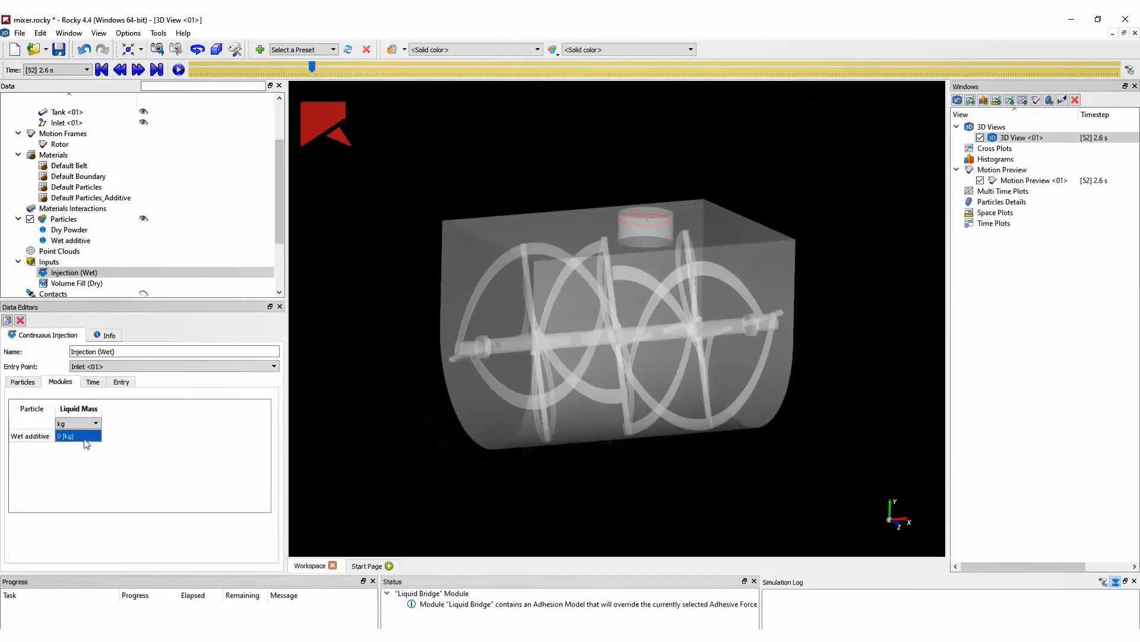
pyautogui.click(85, 440)
# Run the injection from 0 s to 1 s, stopping all injection at the stop time.
pyautogui.click(96, 383)
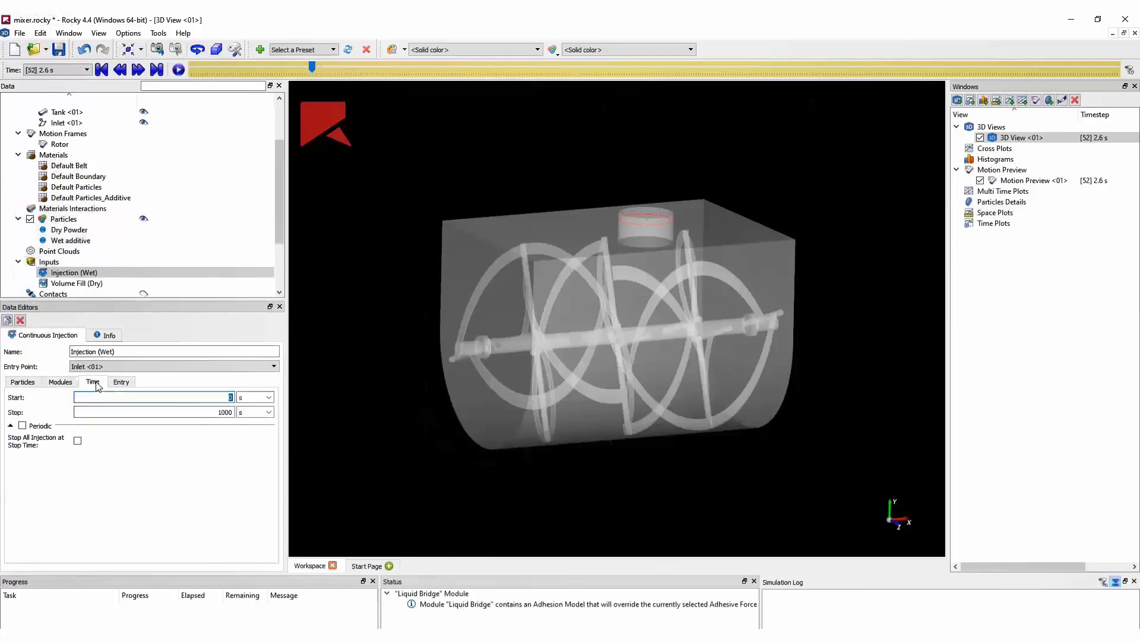
pyautogui.press('Tab')
pyautogui.write('1')
pyautogui.press('Tab')
pyautogui.click(78, 440)
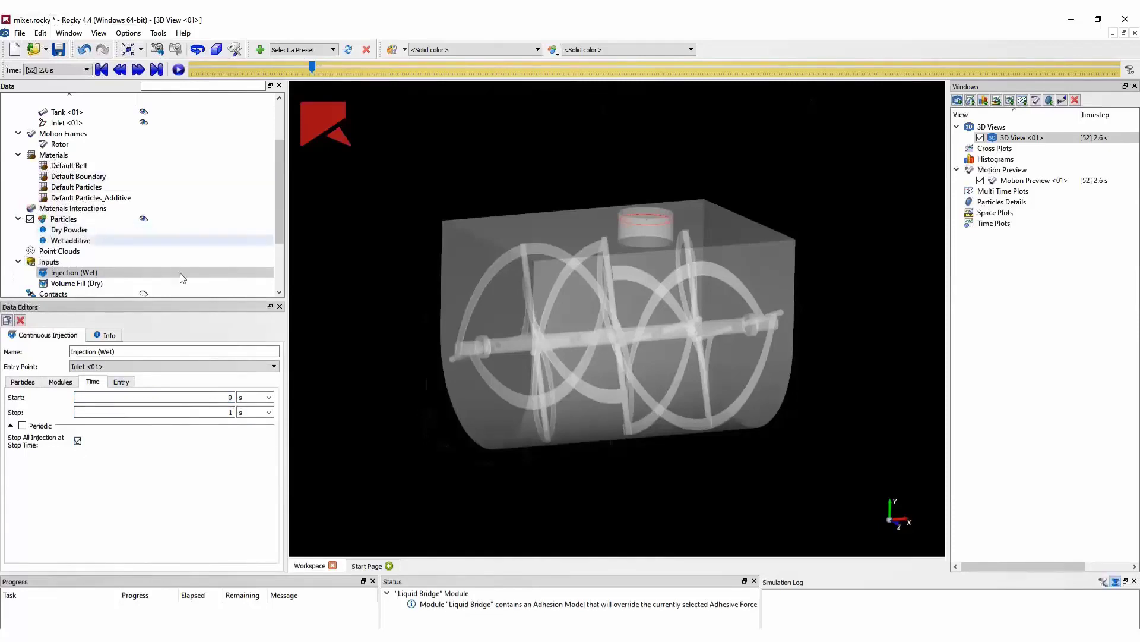
# Start the solver with a 10 s simulation duration on 4 CPU processors.
pyautogui.scroll(-2, 187, 279)
pyautogui.click(48, 262)
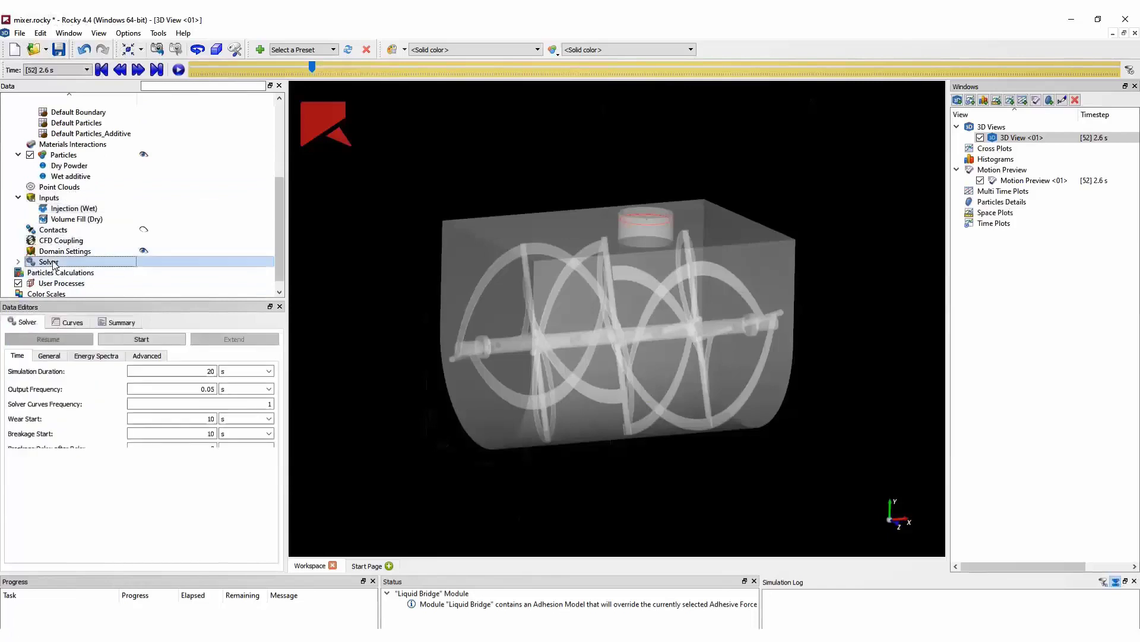
pyautogui.click(163, 373)
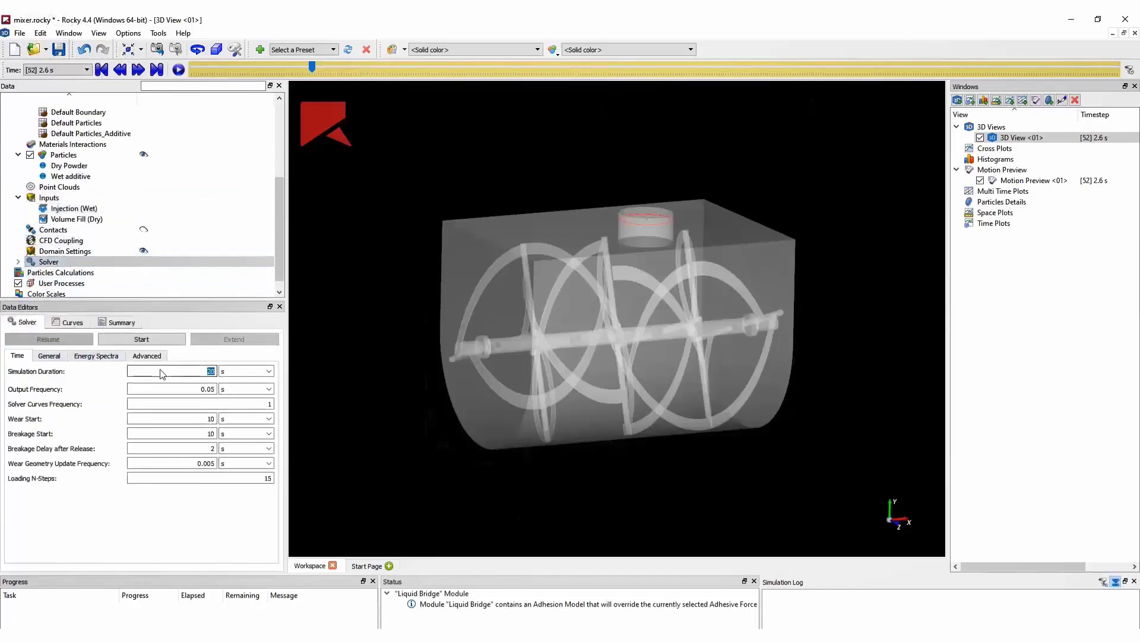
pyautogui.click(52, 356)
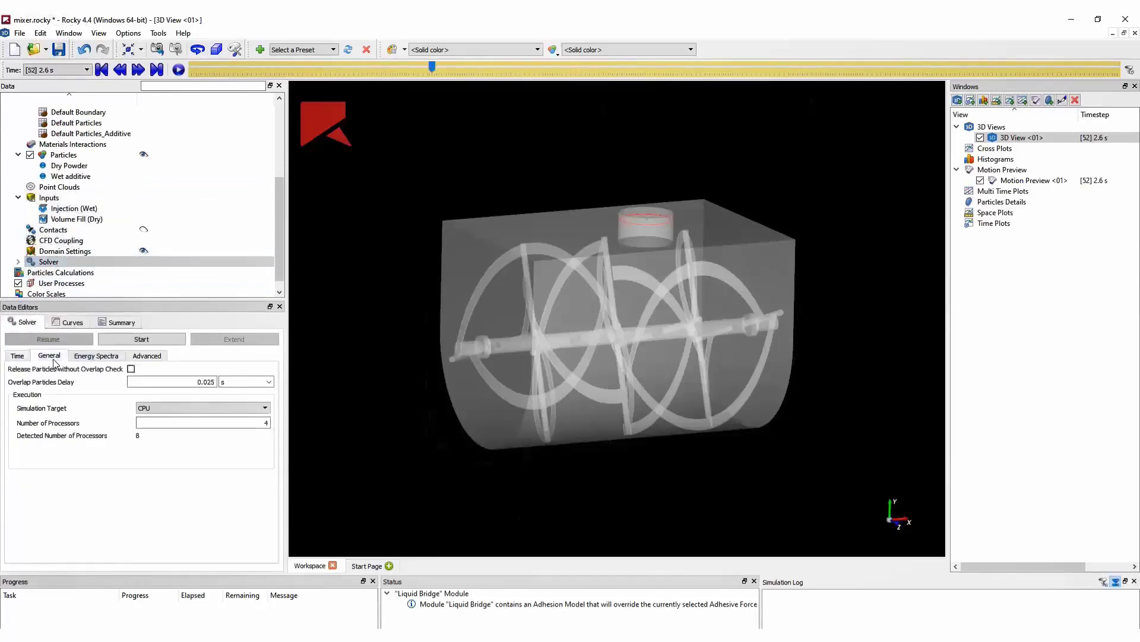
pyautogui.click(158, 340)
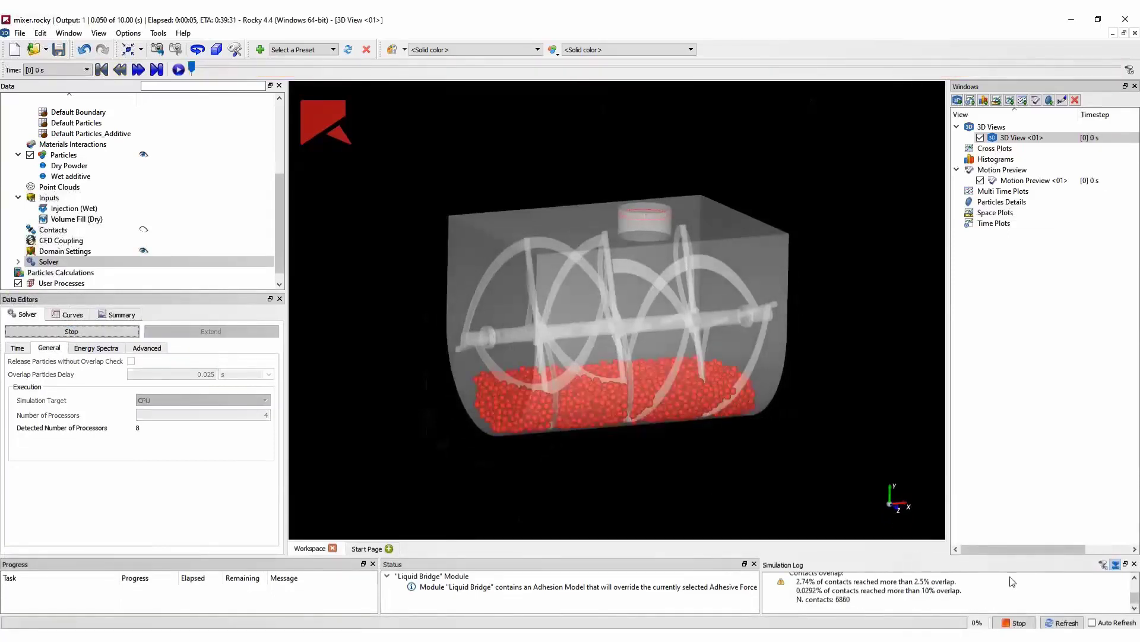
# Colour the particles by Particle Group at the latest computed timestep.
pyautogui.click(1063, 622)
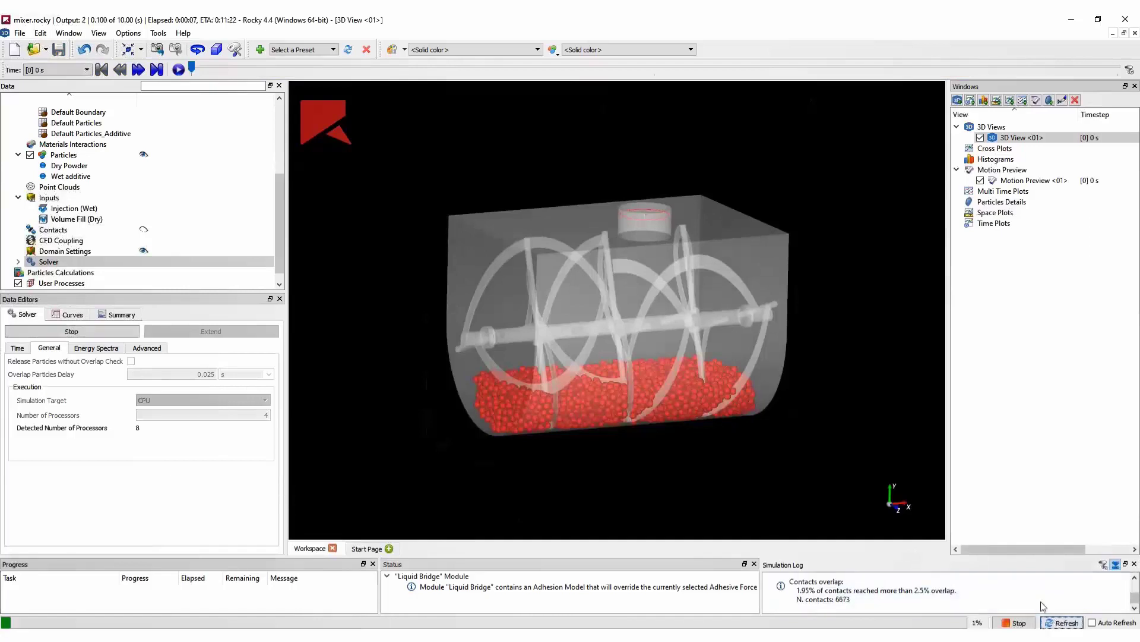
pyautogui.click(157, 71)
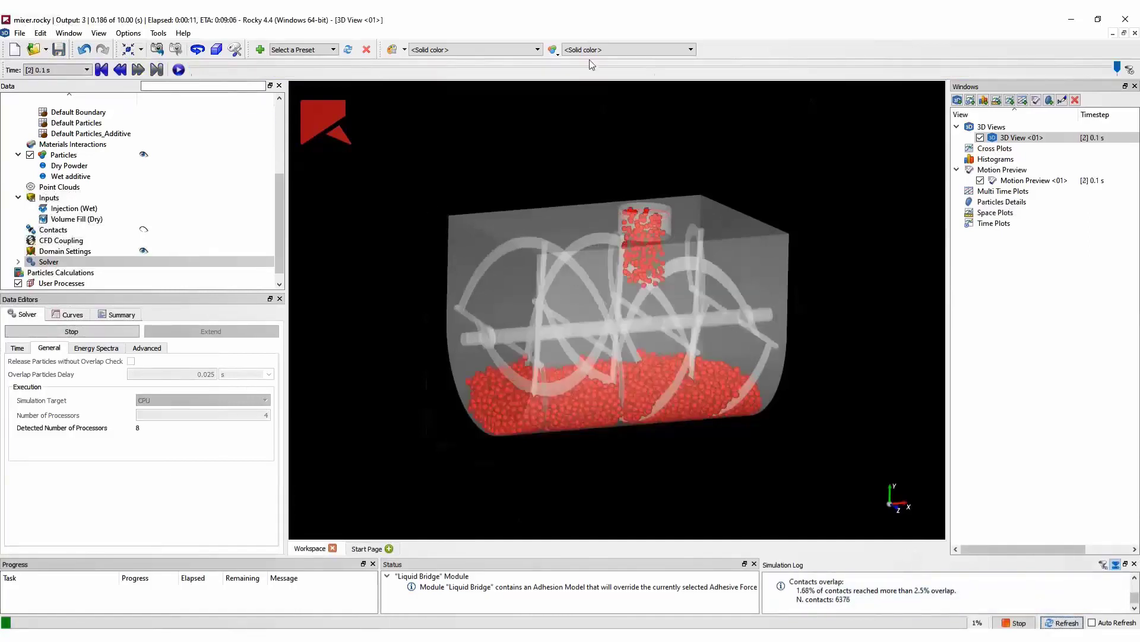
pyautogui.click(612, 51)
pyautogui.click(614, 77)
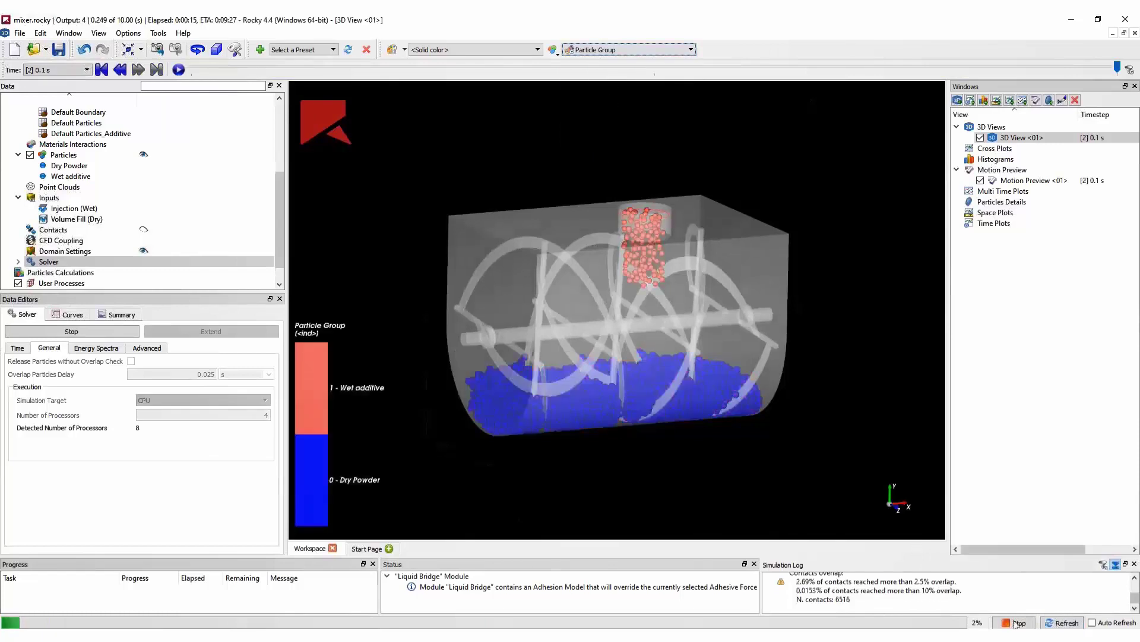
pyautogui.click(157, 71)
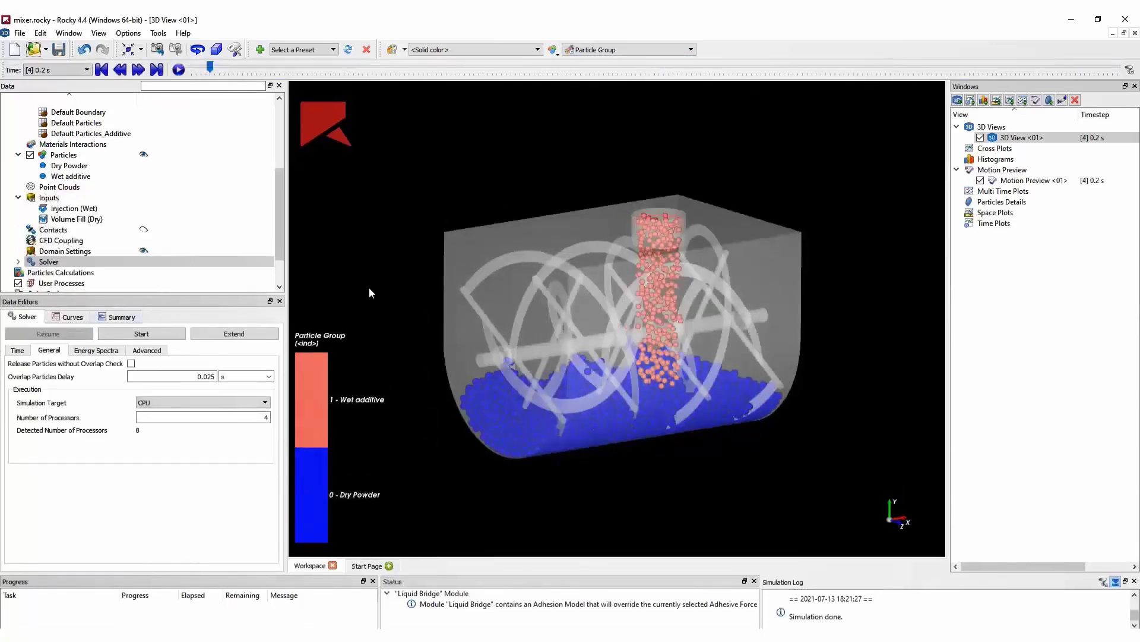
# Set the 3D view background to white and the font colour to black.
pyautogui.rightClick(369, 293)
pyautogui.moveTo(446, 320)
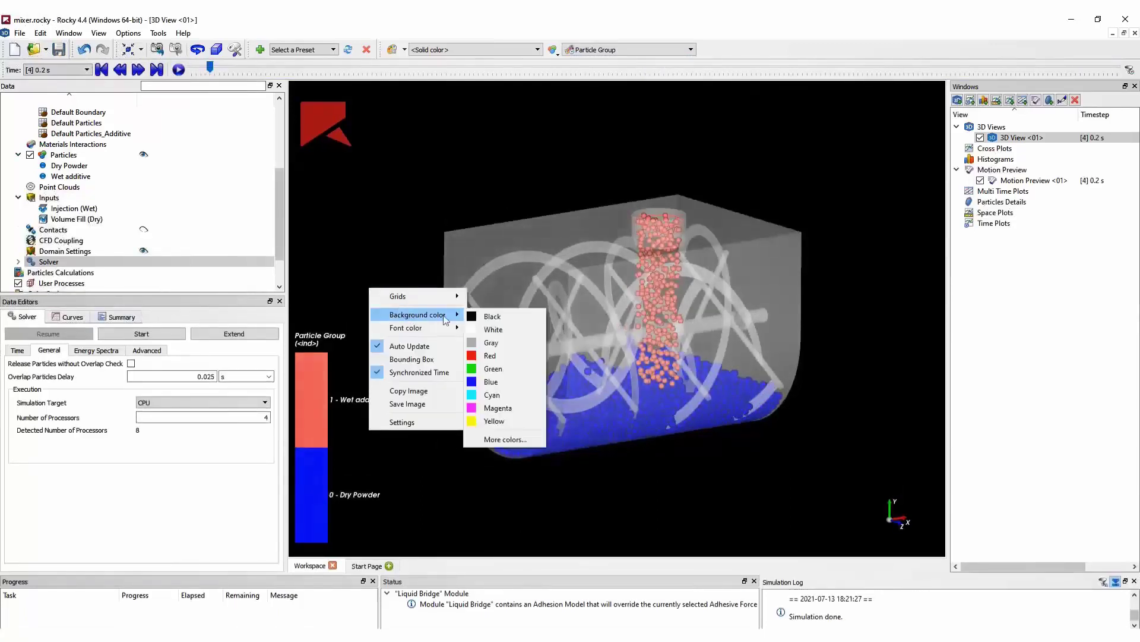
pyautogui.click(490, 330)
pyautogui.rightClick(410, 257)
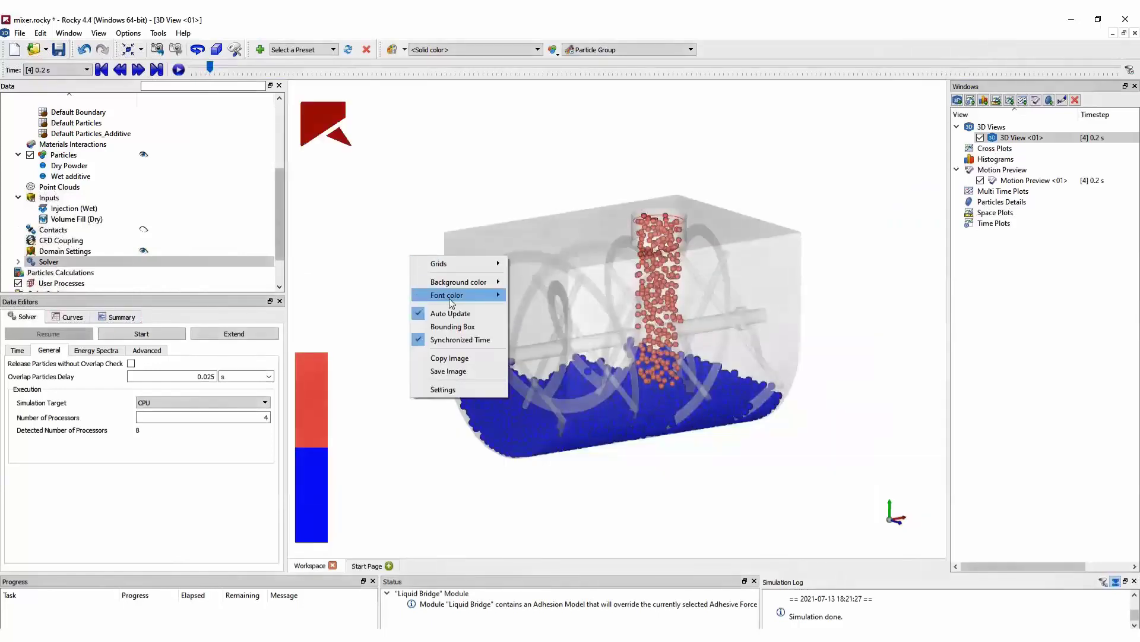
pyautogui.click(553, 299)
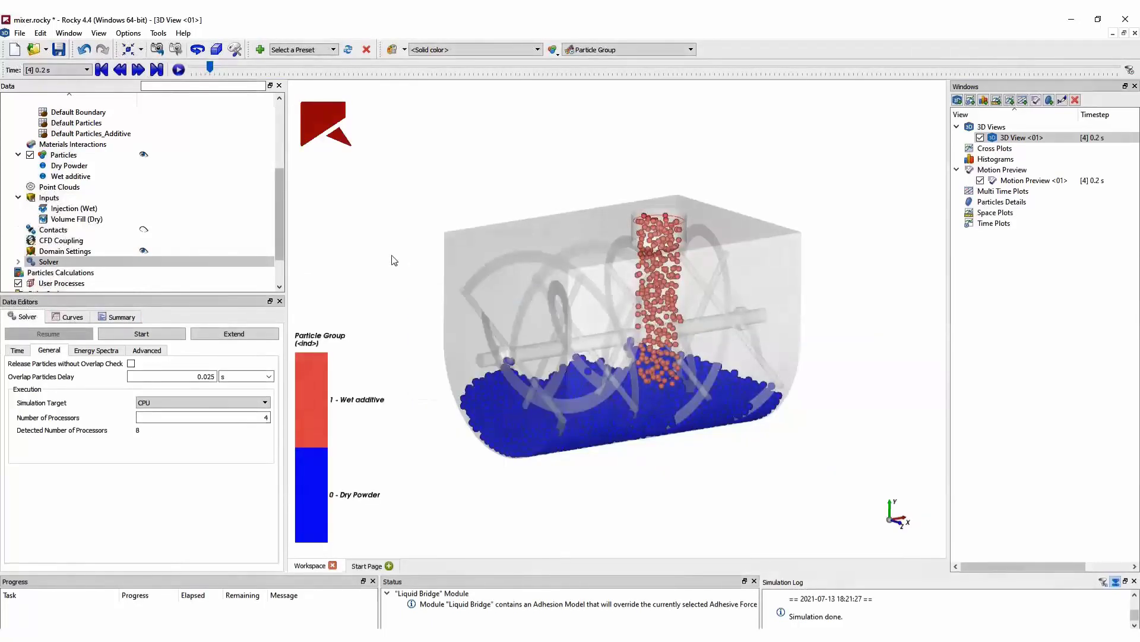
# Colour the particles by Liquid Mass from the Particles properties list.
pyautogui.click(83, 155)
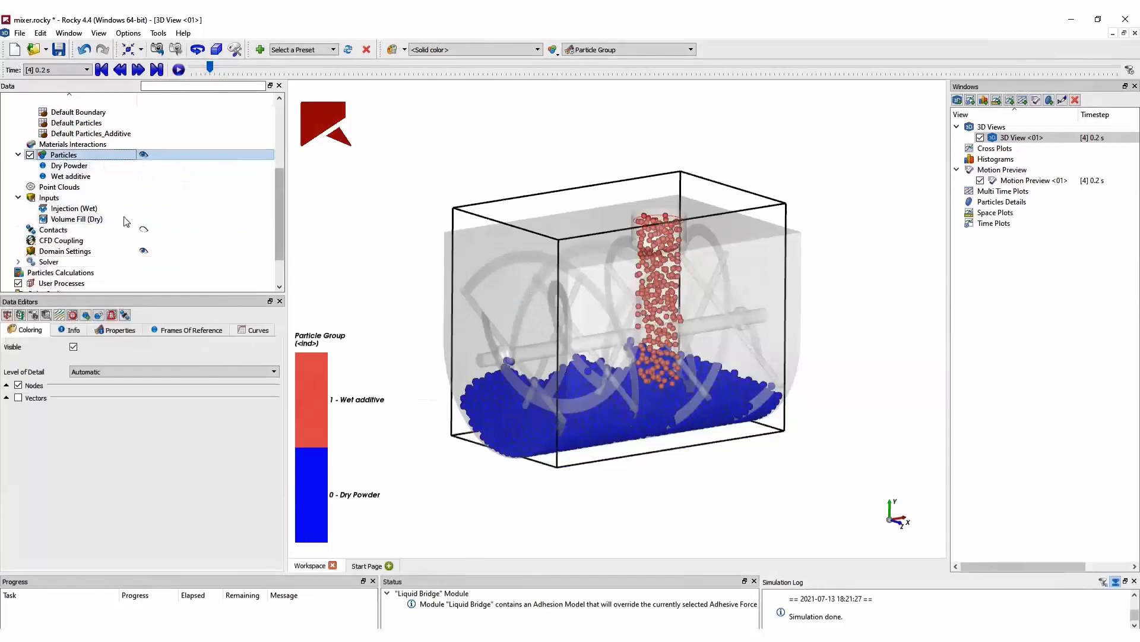
pyautogui.click(131, 333)
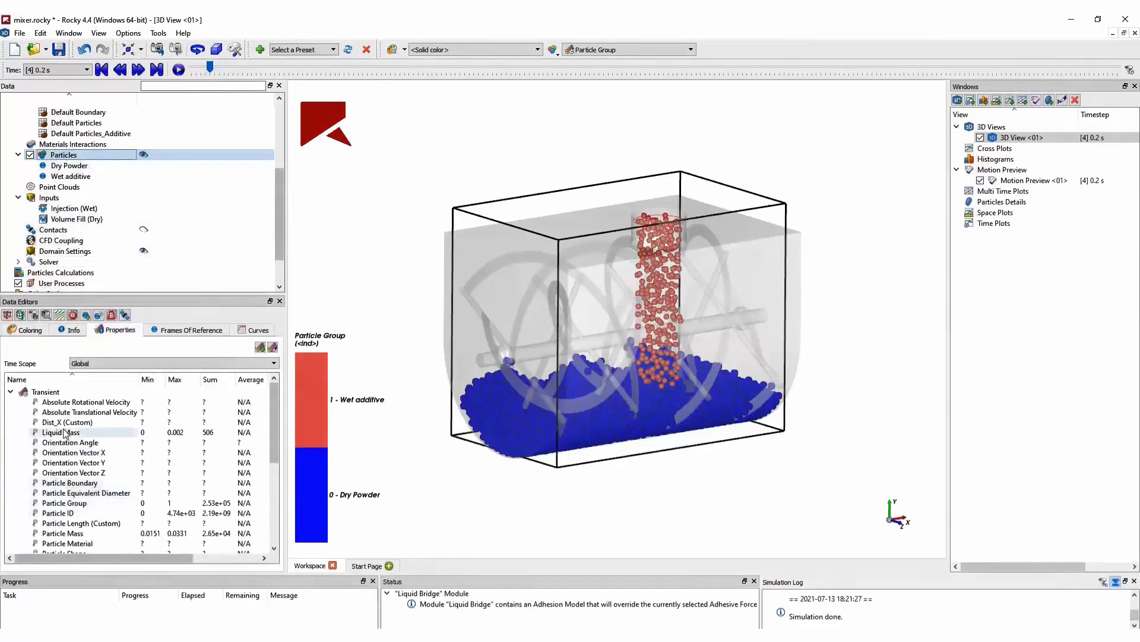
pyautogui.moveTo(68, 438); pyautogui.dragTo(448, 386)
pyautogui.click(61, 272)
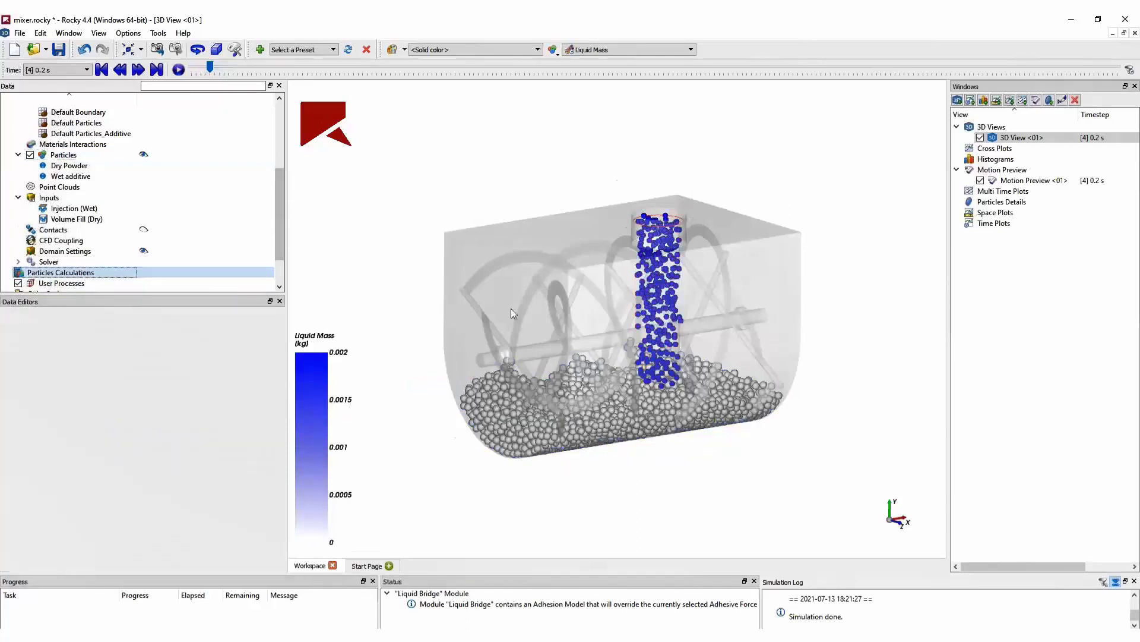
# Move the results to the 0.5 s timestep and select the Particles.
pyautogui.moveTo(209, 67); pyautogui.dragTo(1128, 112)
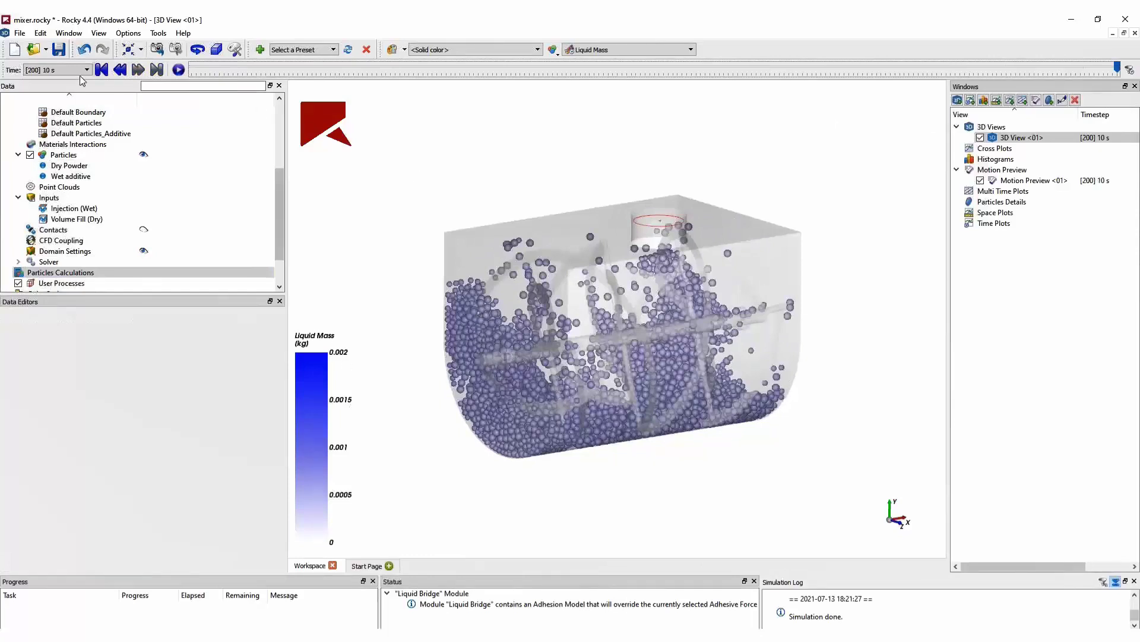
pyautogui.click(101, 69)
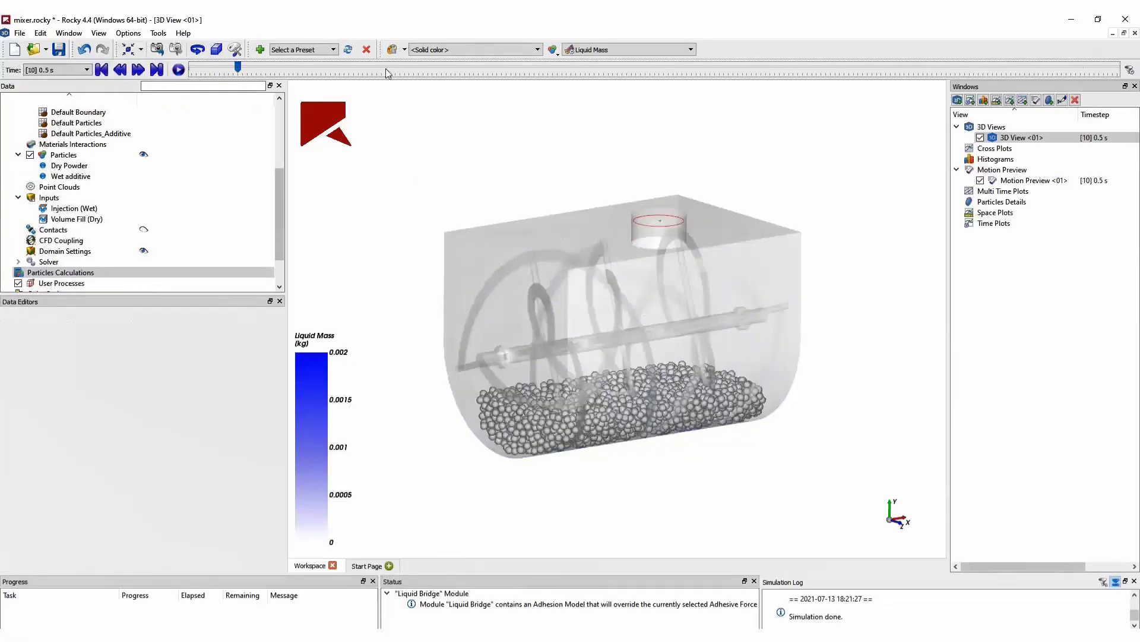
pyautogui.click(408, 72)
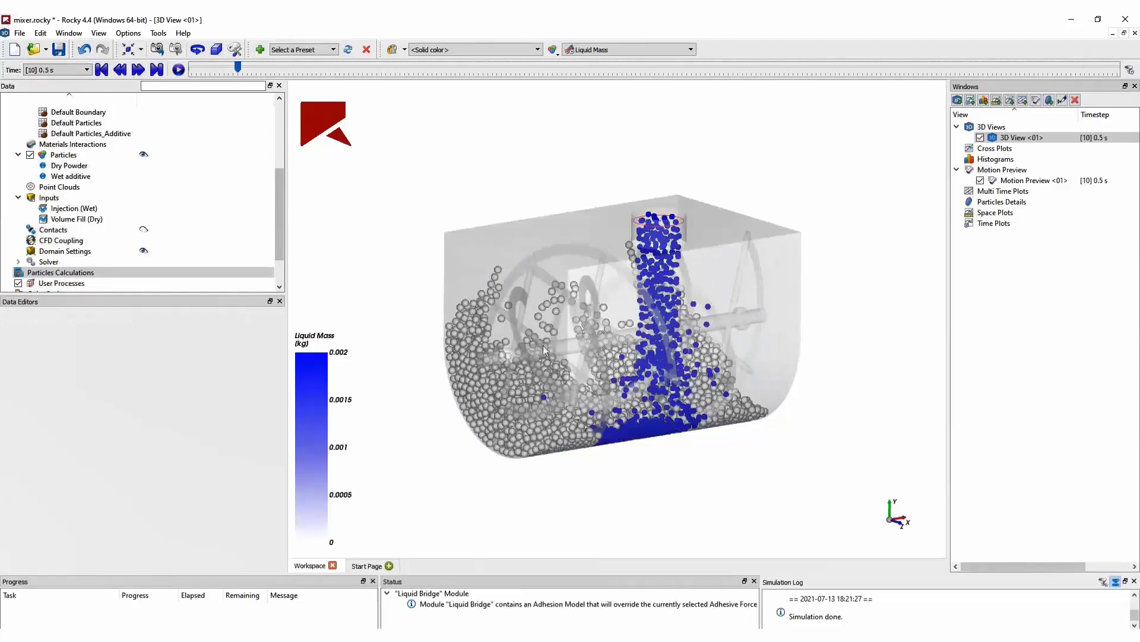
pyautogui.click(64, 155)
# Add a Property process on the Particles cutting Particle Group at value 1.
pyautogui.rightClick(83, 155)
pyautogui.moveTo(138, 179)
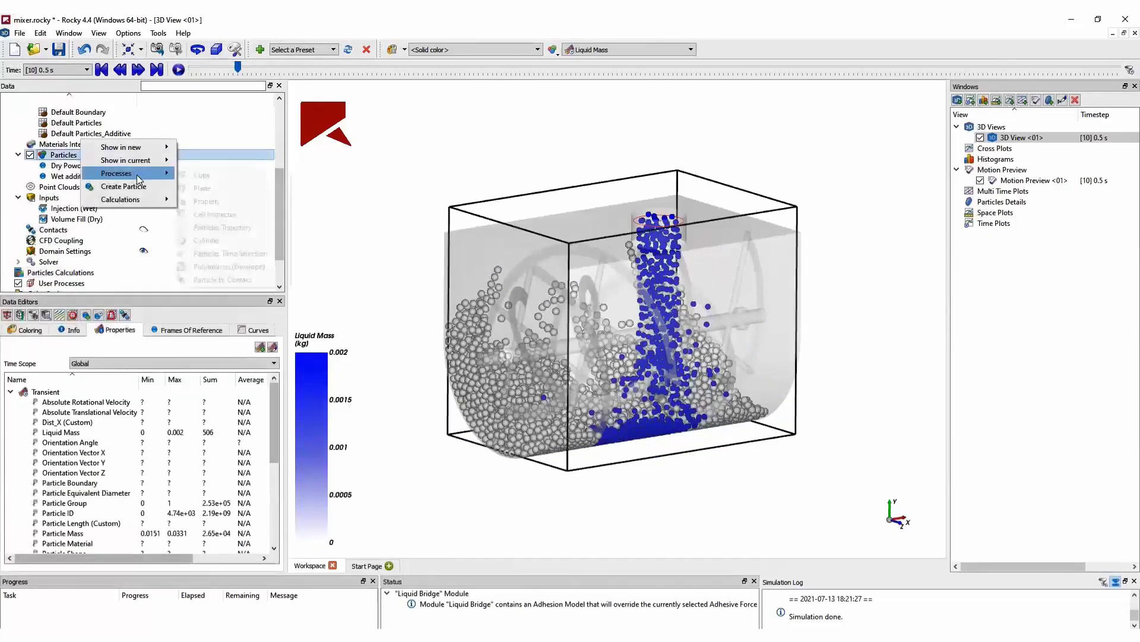
pyautogui.click(206, 202)
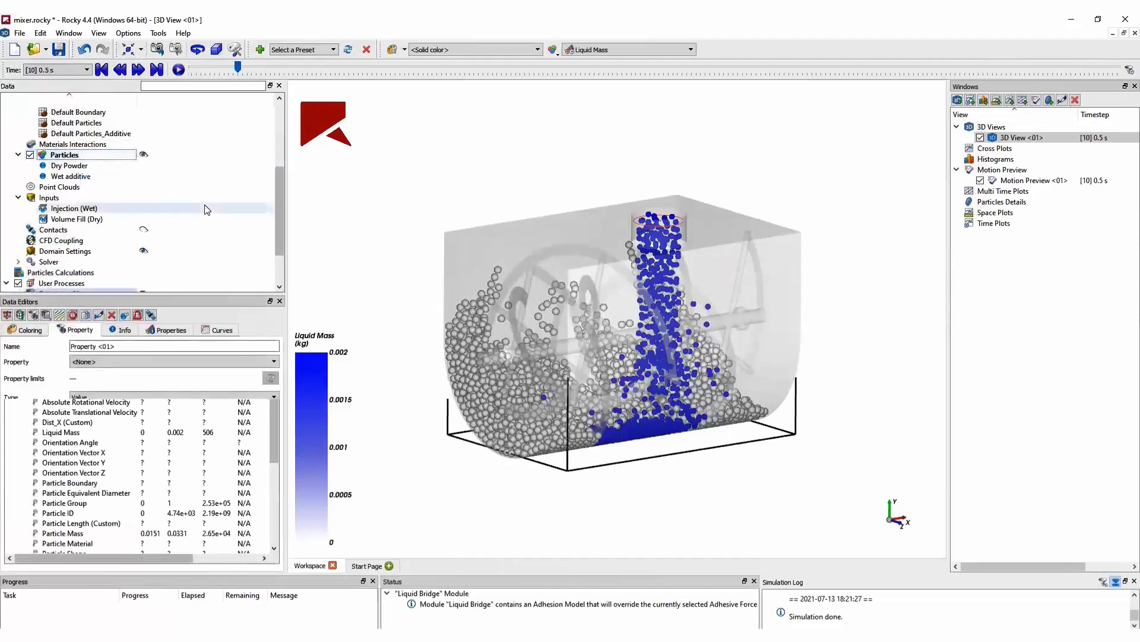
pyautogui.click(116, 362)
pyautogui.scroll(-5, 116, 426)
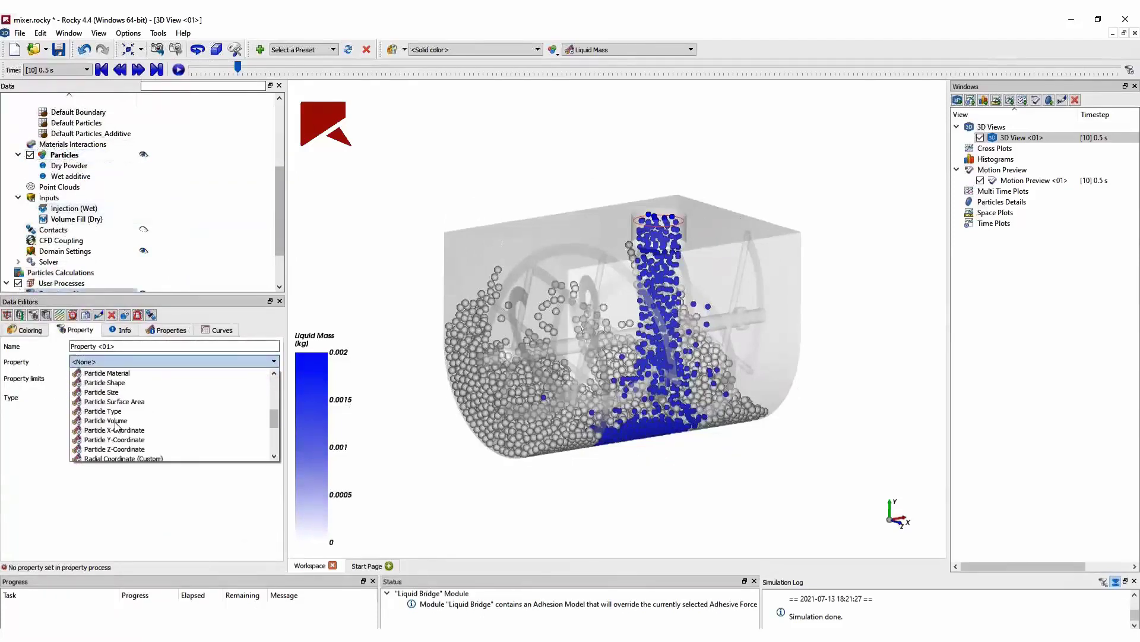
pyautogui.scroll(3, 117, 425)
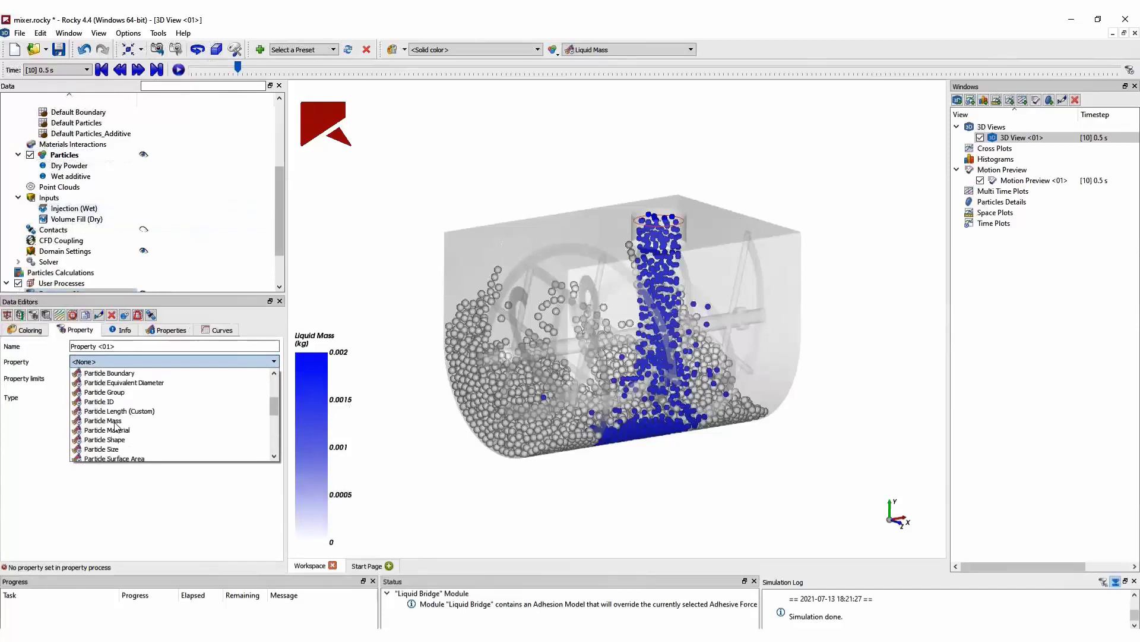
pyautogui.click(105, 392)
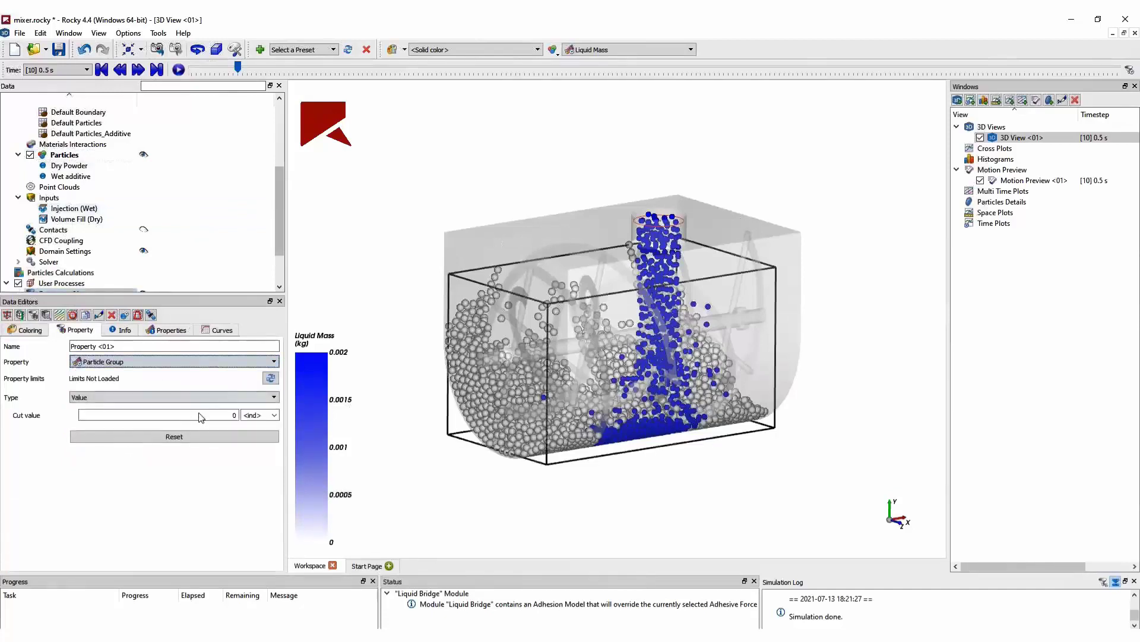
pyautogui.click(201, 416)
pyautogui.write('1')
pyautogui.click(177, 346)
# Hide the full particle set and rename the process Wet Additive.
pyautogui.click(143, 155)
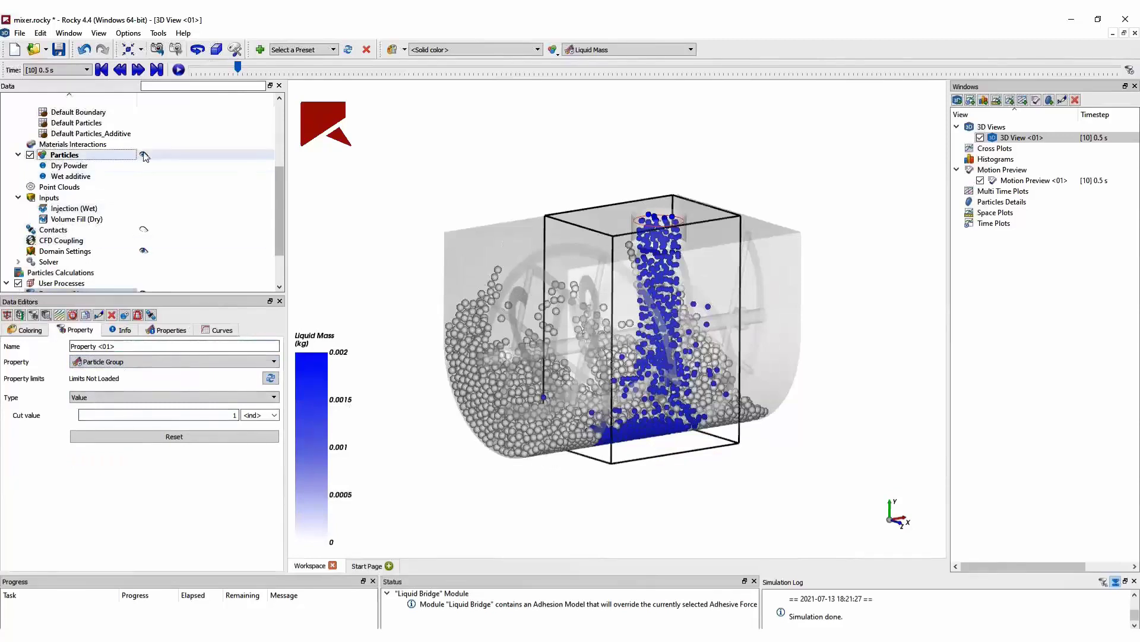
pyautogui.tripleClick(122, 346)
pyautogui.write('Wet')
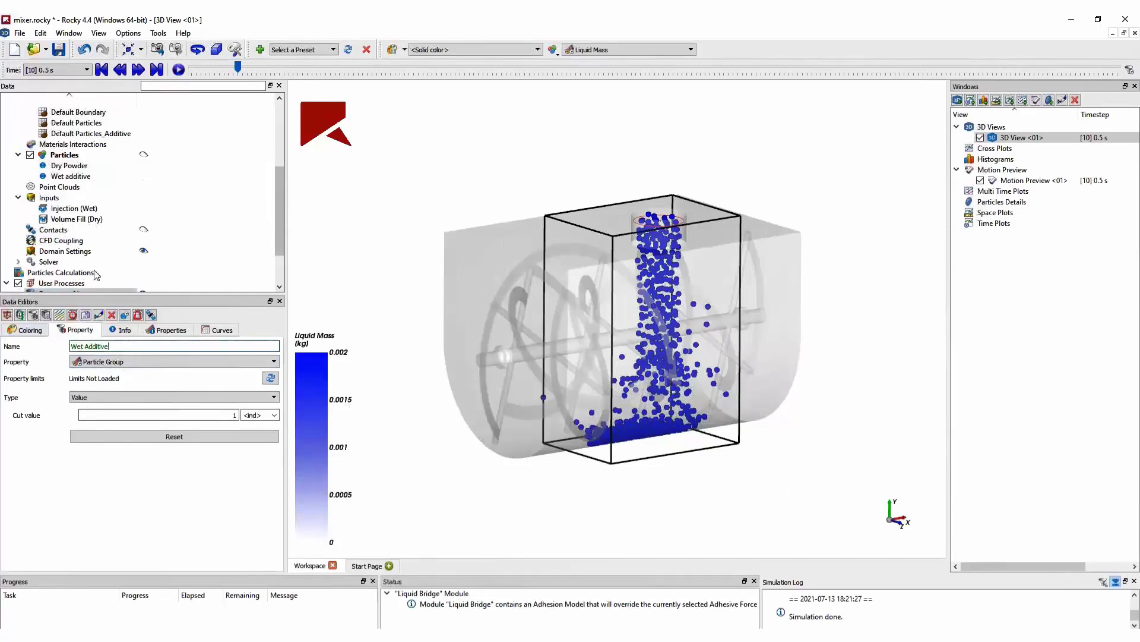
pyautogui.write('Additive')
pyautogui.scroll(-1, 96, 273)
# Duplicate the Wet Additive process.
pyautogui.click(67, 252)
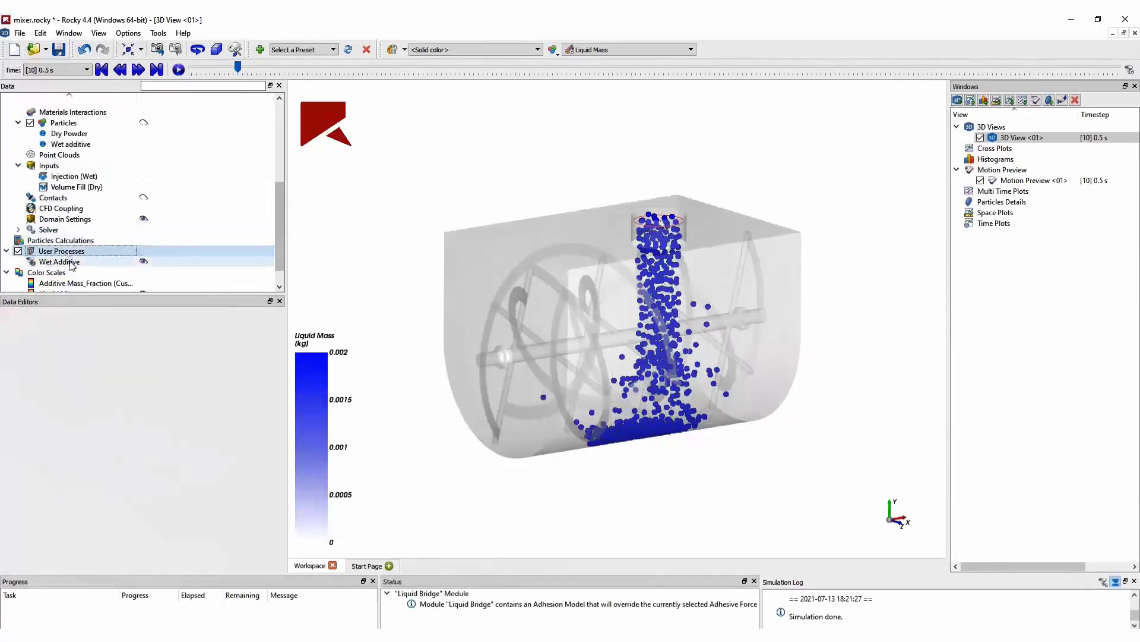
pyautogui.click(71, 263)
pyautogui.rightClick(72, 263)
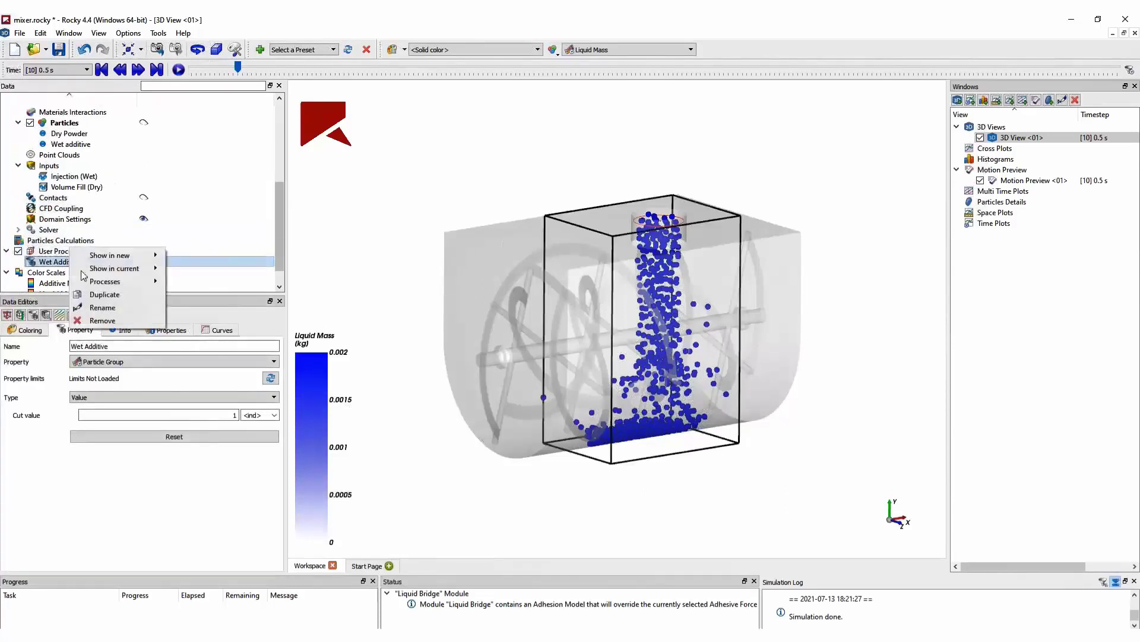
pyautogui.click(104, 296)
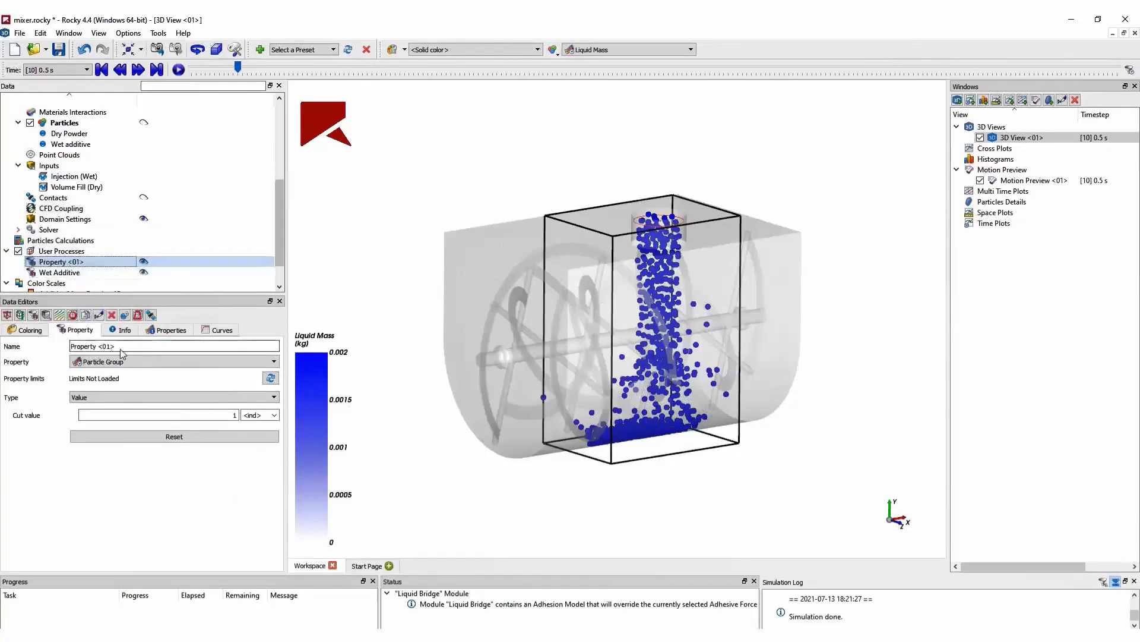
# Rename the copy Dry powder with cut value 0, and show both processes' properties.
pyautogui.moveTo(121, 347); pyautogui.dragTo(71, 347)
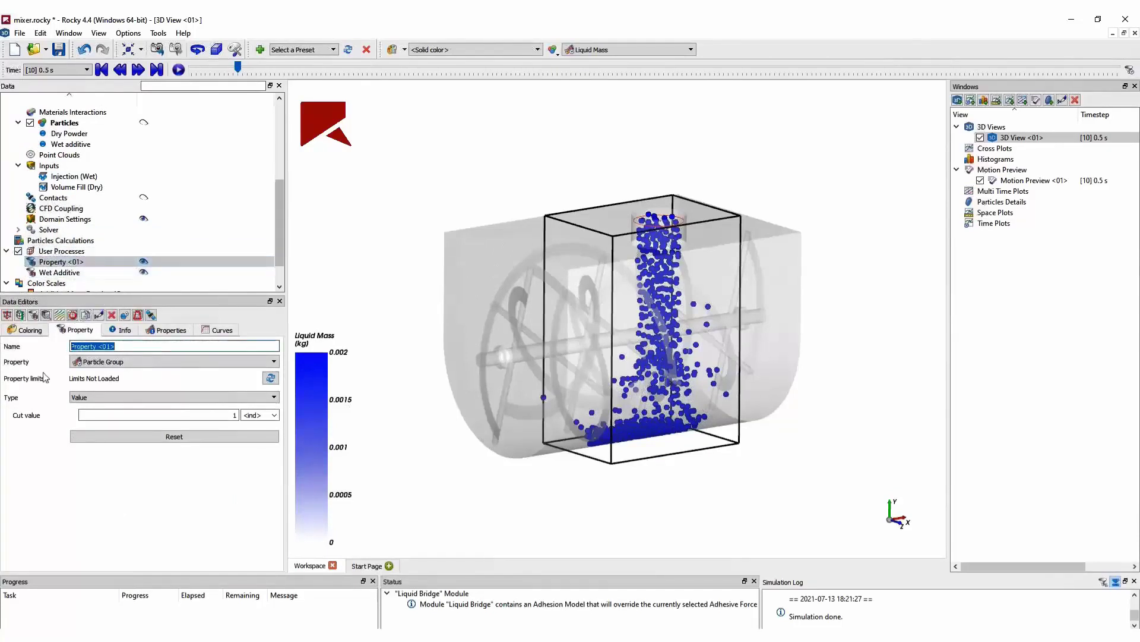
pyautogui.write('Dry powder')
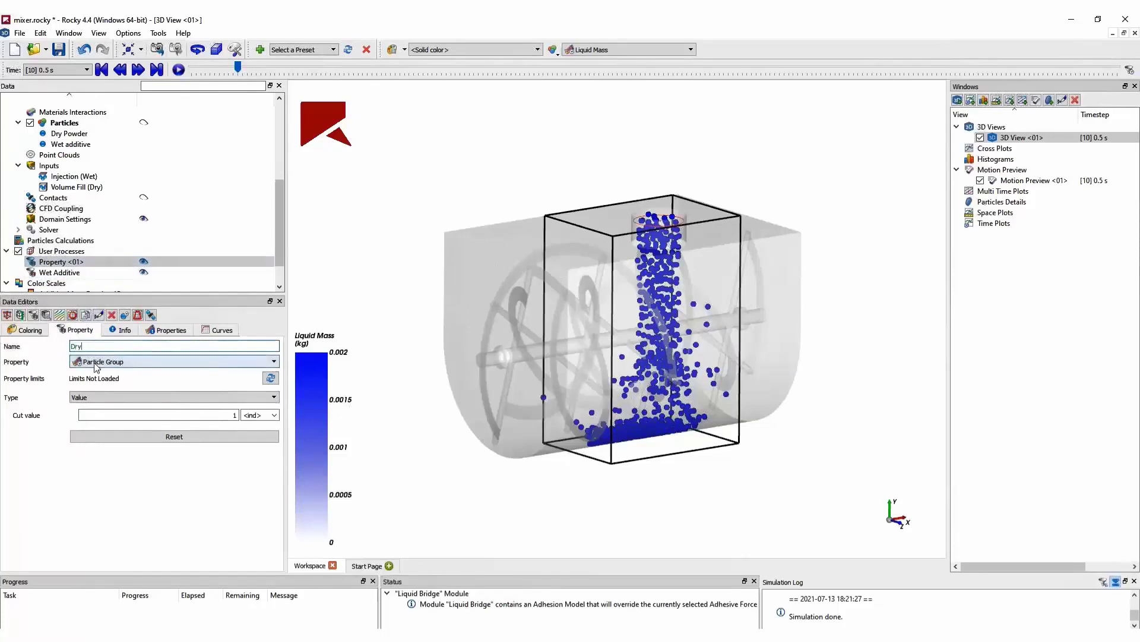
pyautogui.doubleClick(231, 416)
pyautogui.write('0')
pyautogui.press('Tab')
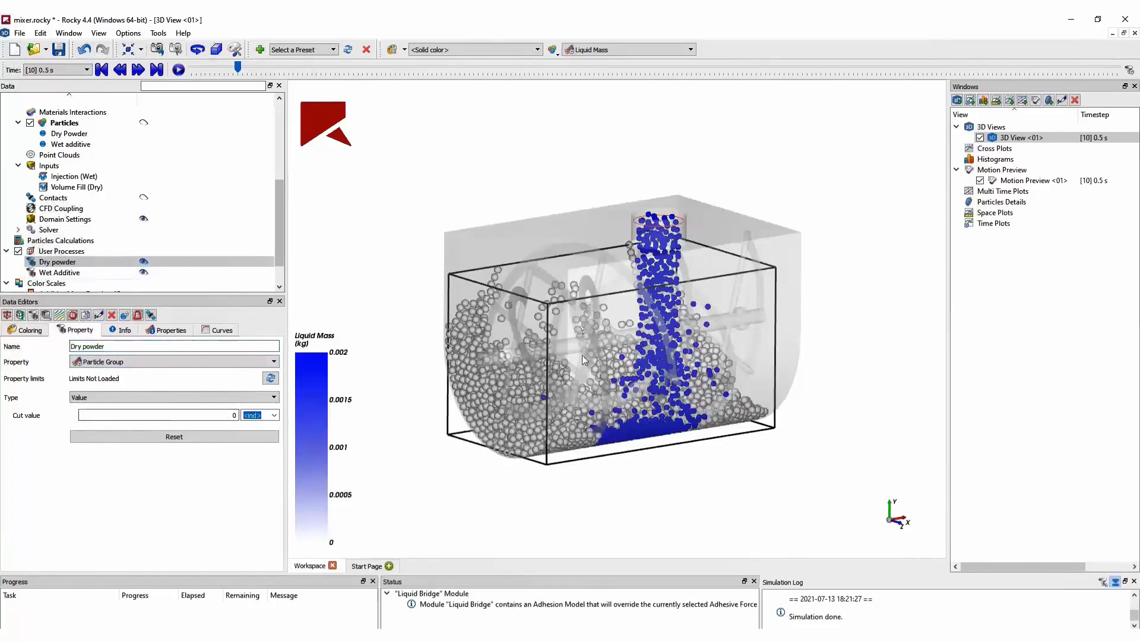
pyautogui.keyDown('ctrl'); pyautogui.click(60, 272); pyautogui.keyUp('ctrl')
pyautogui.click(171, 331)
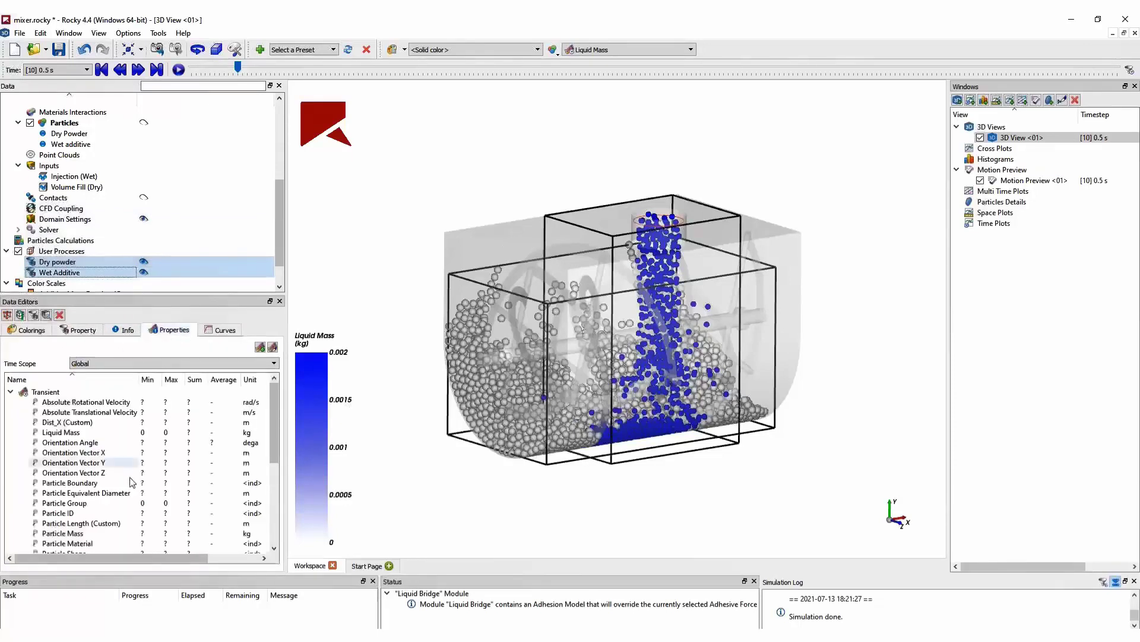
# Show the average Liquid Mass of both processes in a new time plot.
pyautogui.rightClick(76, 438)
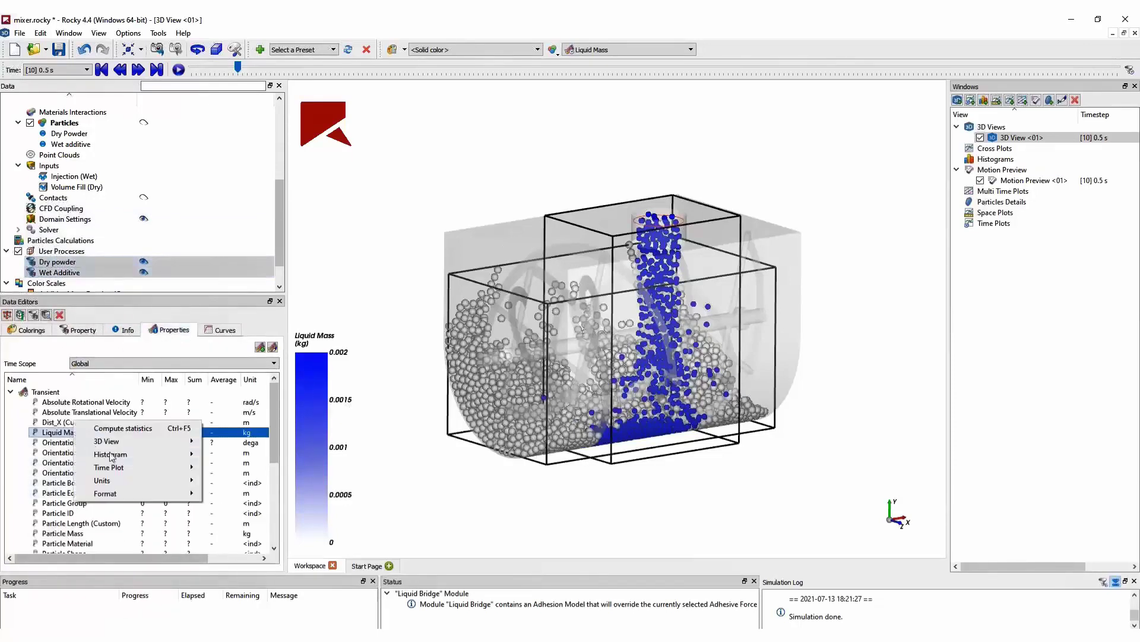
pyautogui.moveTo(178, 468)
pyautogui.moveTo(250, 469)
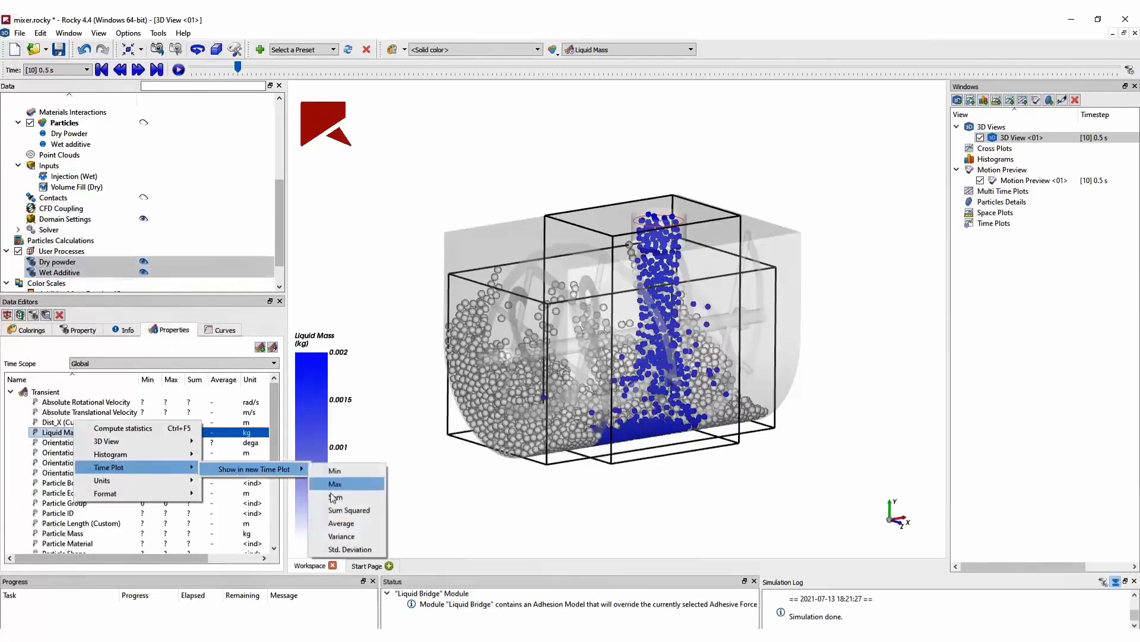
pyautogui.click(341, 523)
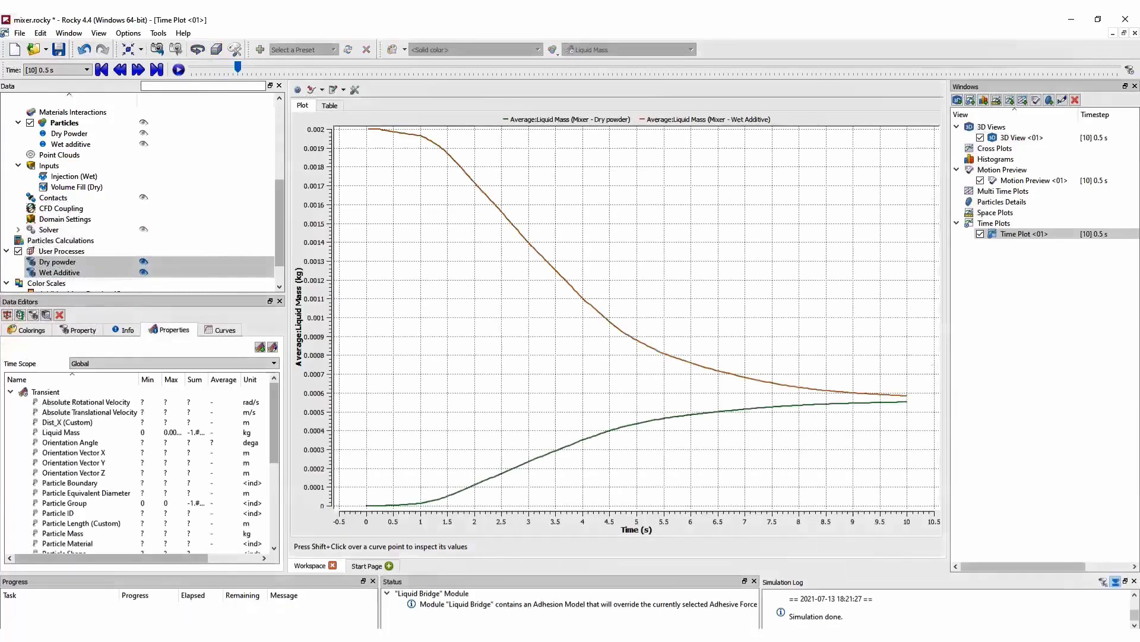
# Enlarge the time plot text five steps, then move to the 1 s timestep.
pyautogui.rightClick(524, 190)
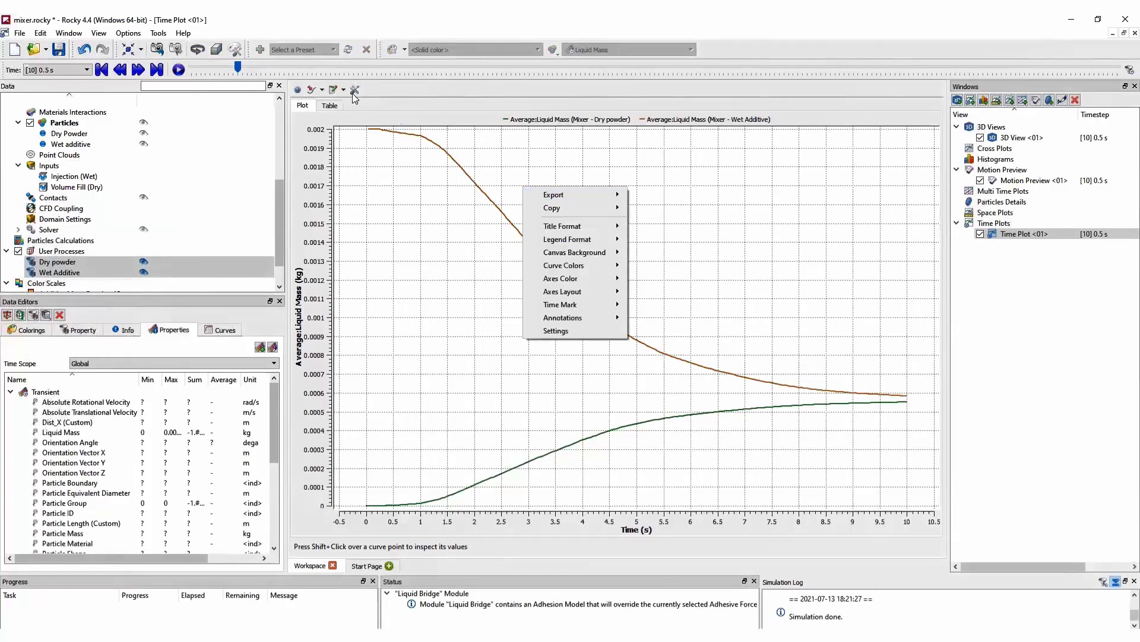
pyautogui.click(571, 332)
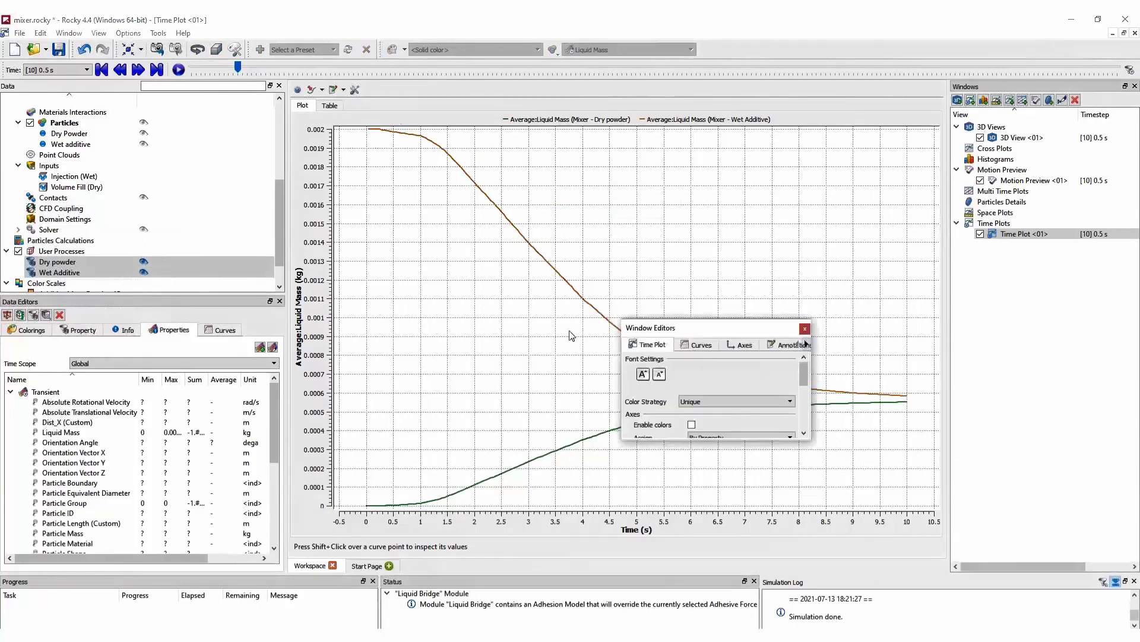
pyautogui.click(643, 374)
pyautogui.click(644, 374)
pyautogui.click(643, 374)
pyautogui.click(643, 374)
pyautogui.click(644, 375)
pyautogui.click(805, 329)
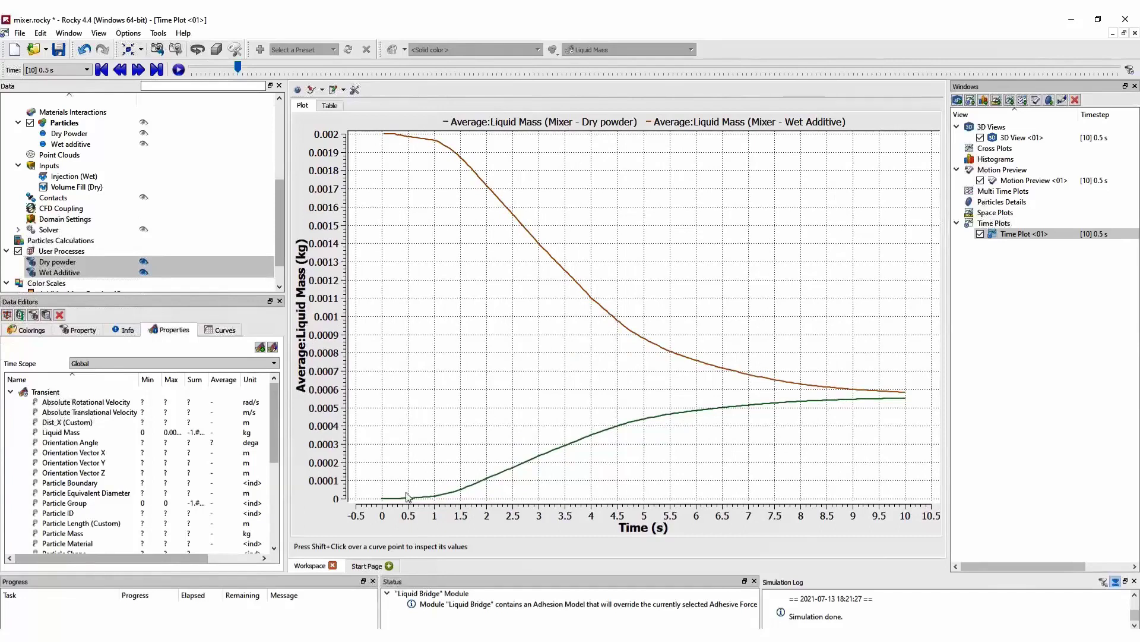
pyautogui.click(138, 69)
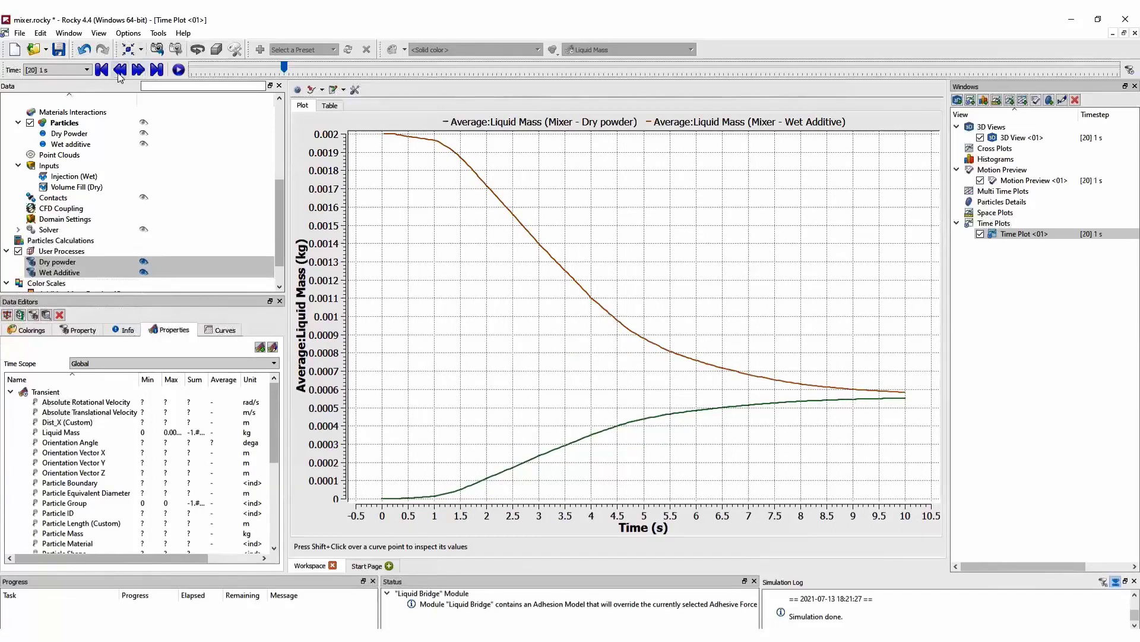
# Show Liquid Mass in a new histogram at the 3 s timestep.
pyautogui.rightClick(76, 434)
pyautogui.moveTo(121, 441)
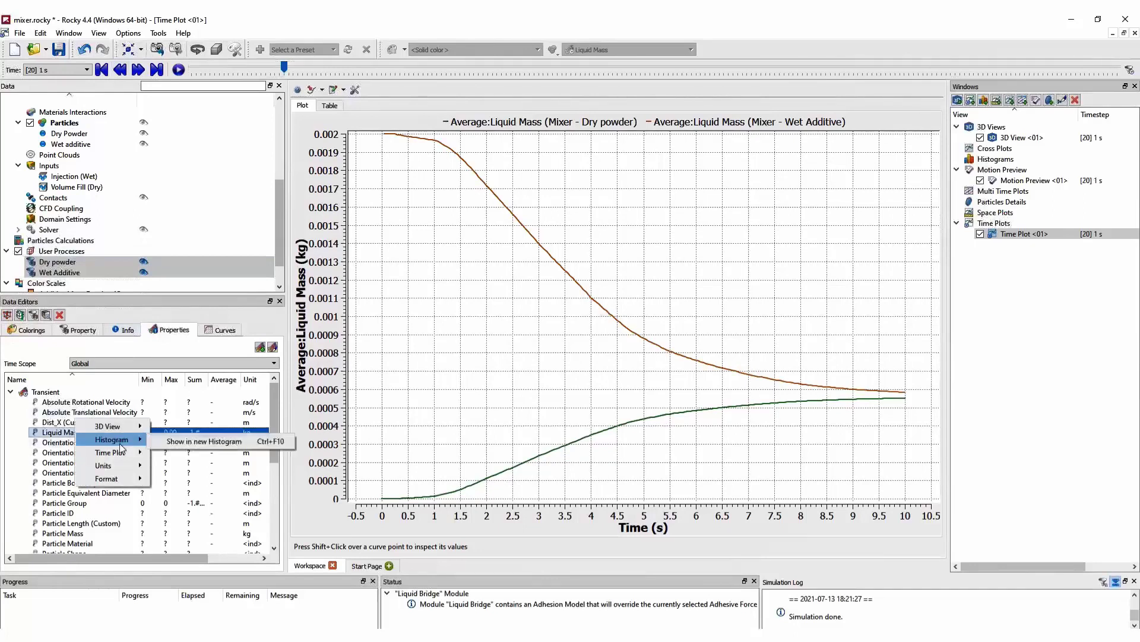
pyautogui.click(203, 444)
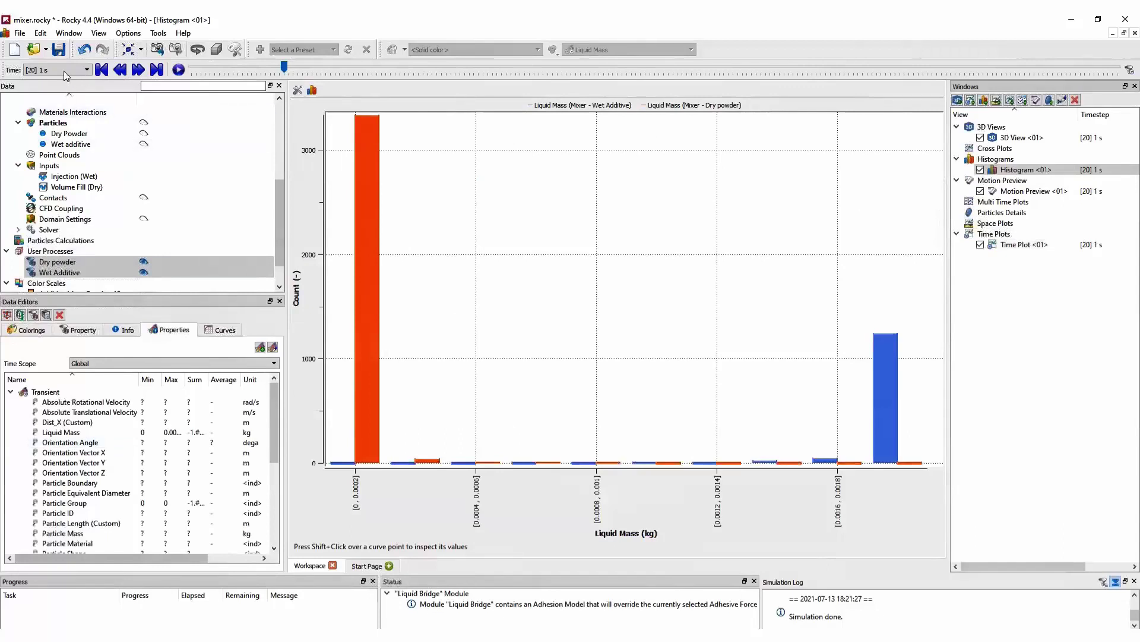
pyautogui.click(83, 72)
pyautogui.moveTo(88, 97); pyautogui.dragTo(87, 115)
pyautogui.scroll(3, 53, 113)
pyautogui.click(54, 103)
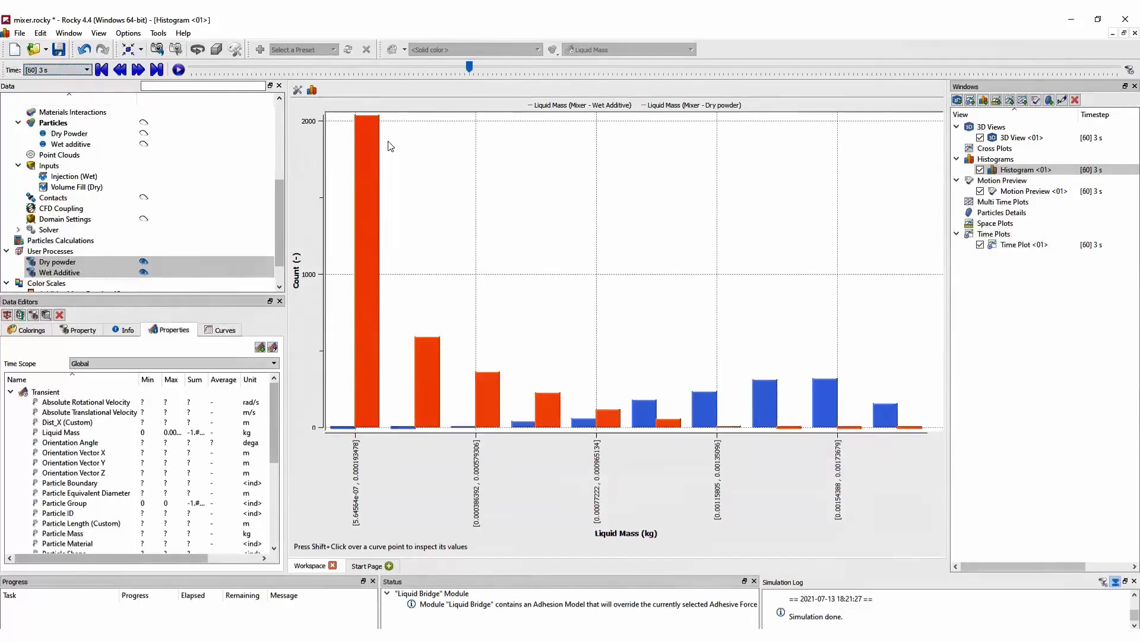
# Enlarge the histogram text by two steps.
pyautogui.doubleClick(353, 125)
pyautogui.click(643, 374)
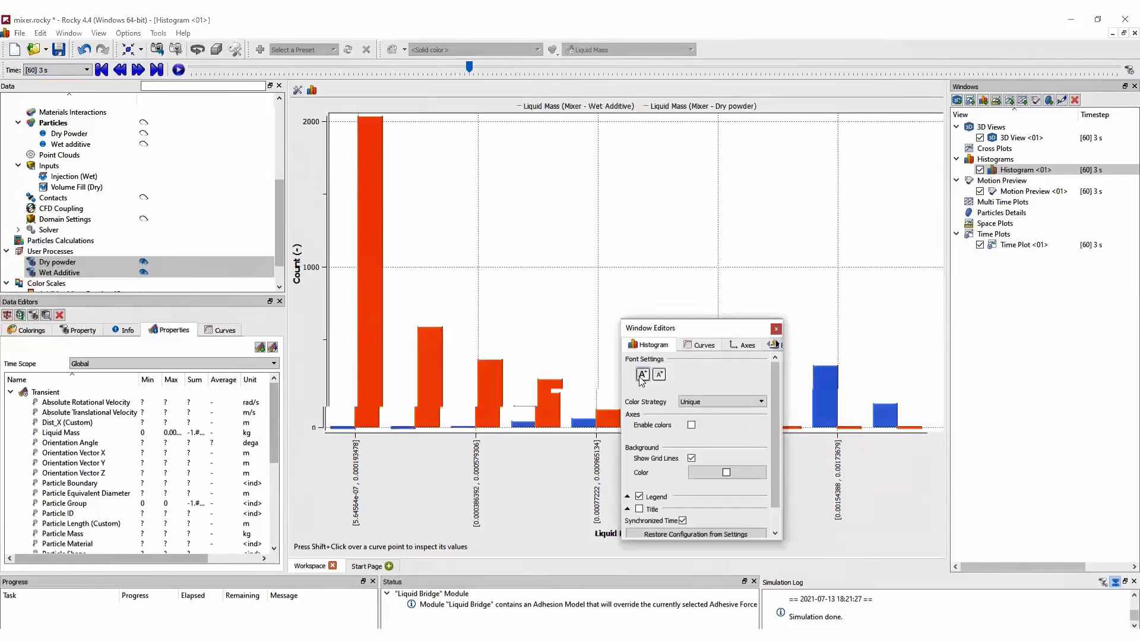
pyautogui.click(643, 374)
pyautogui.click(776, 329)
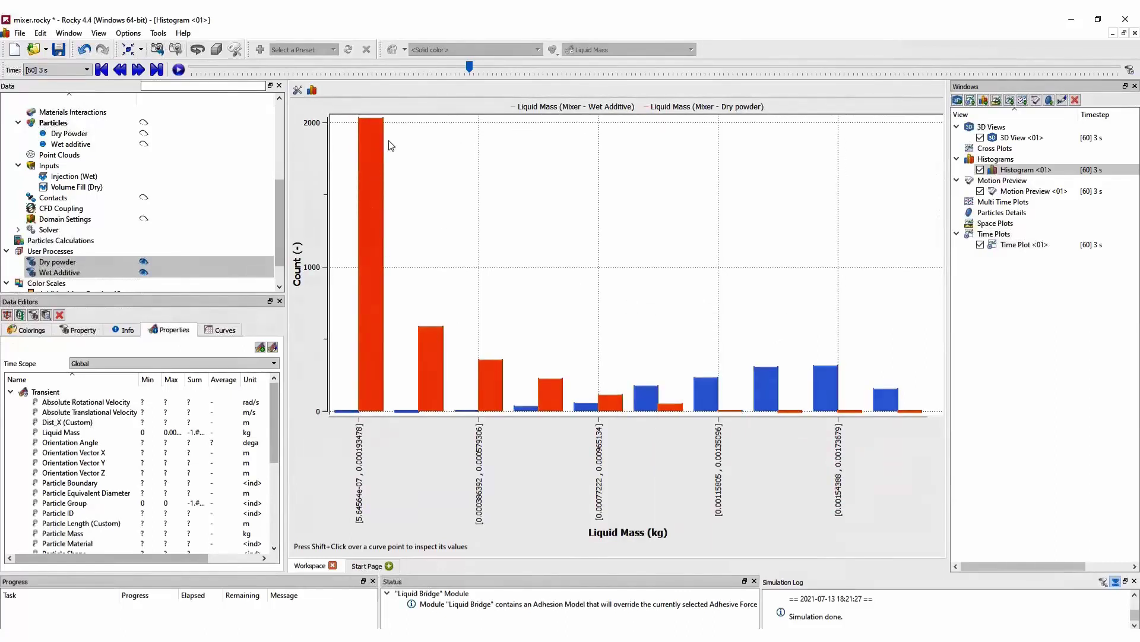
# Configure the histogram as percent values weighted by Particle Mass, with user-defined limits 0–0.002.
pyautogui.click(312, 90)
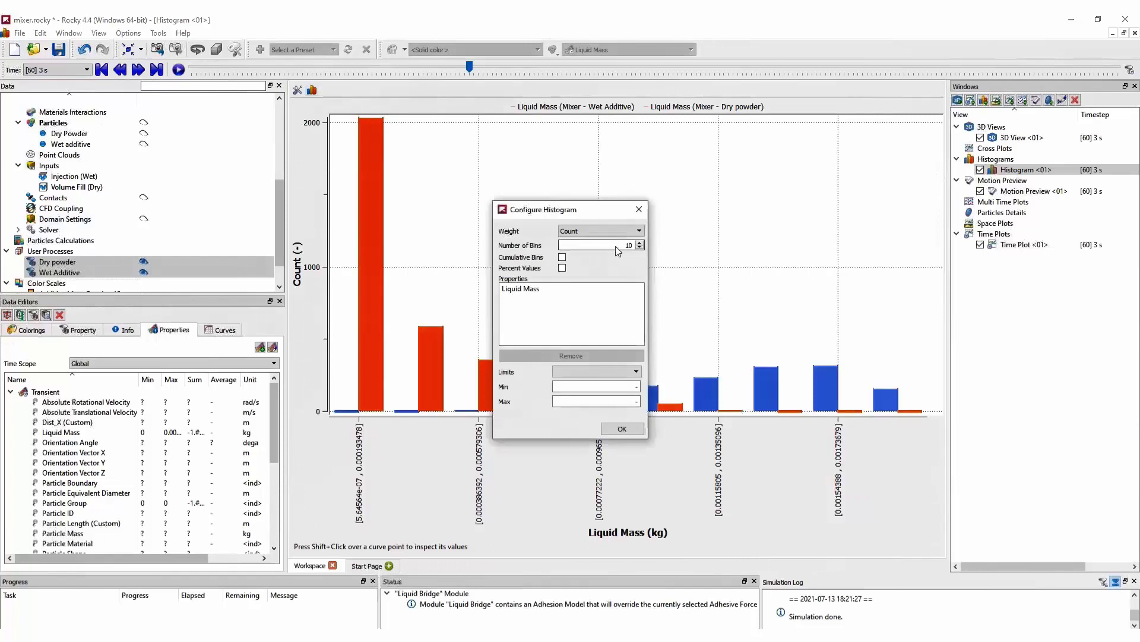
pyautogui.click(562, 268)
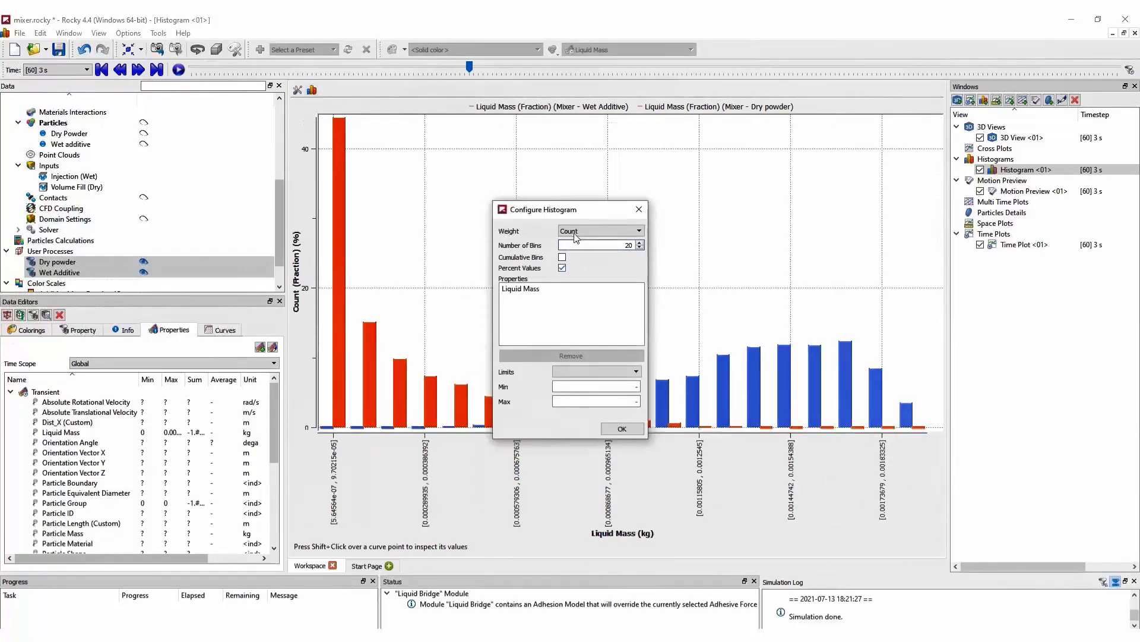
pyautogui.click(597, 231)
pyautogui.scroll(-3, 580, 299)
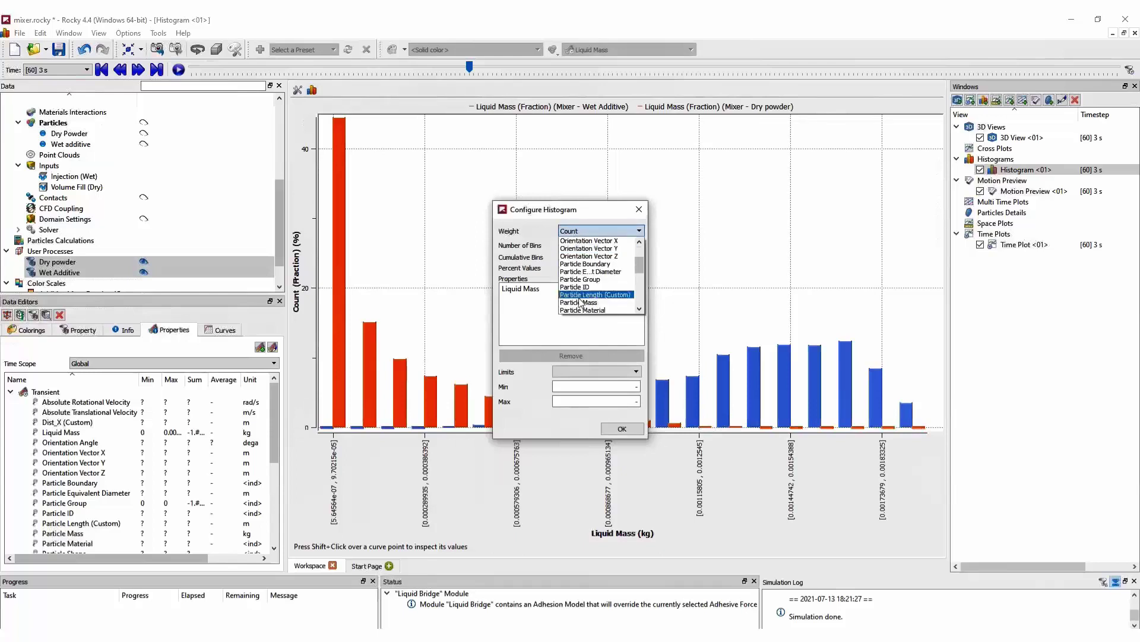
pyautogui.click(579, 303)
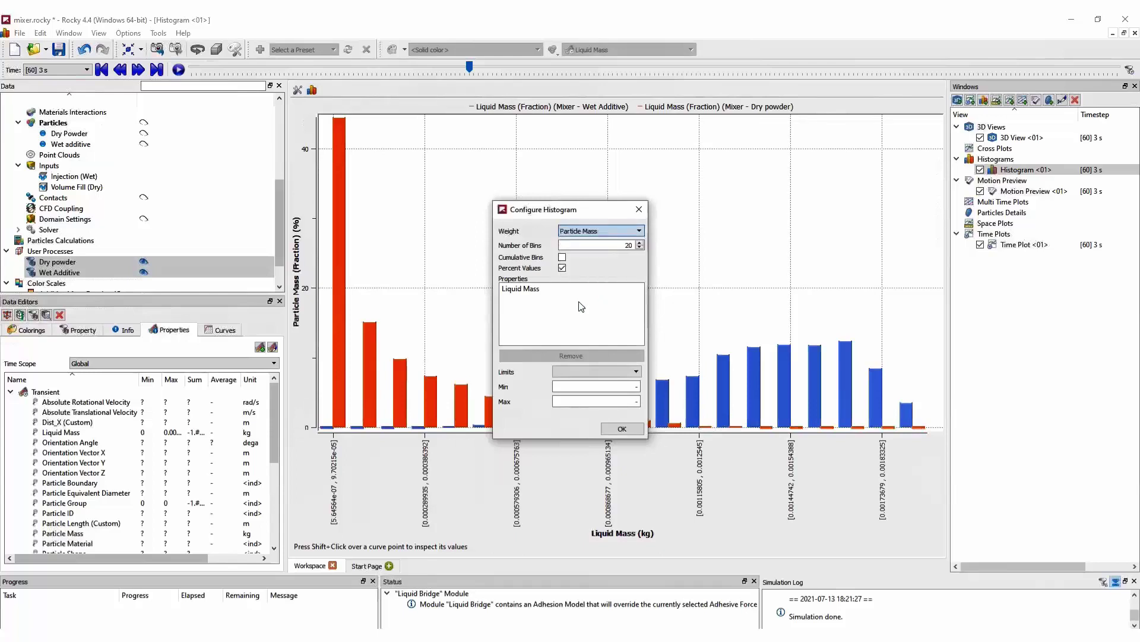
pyautogui.click(531, 289)
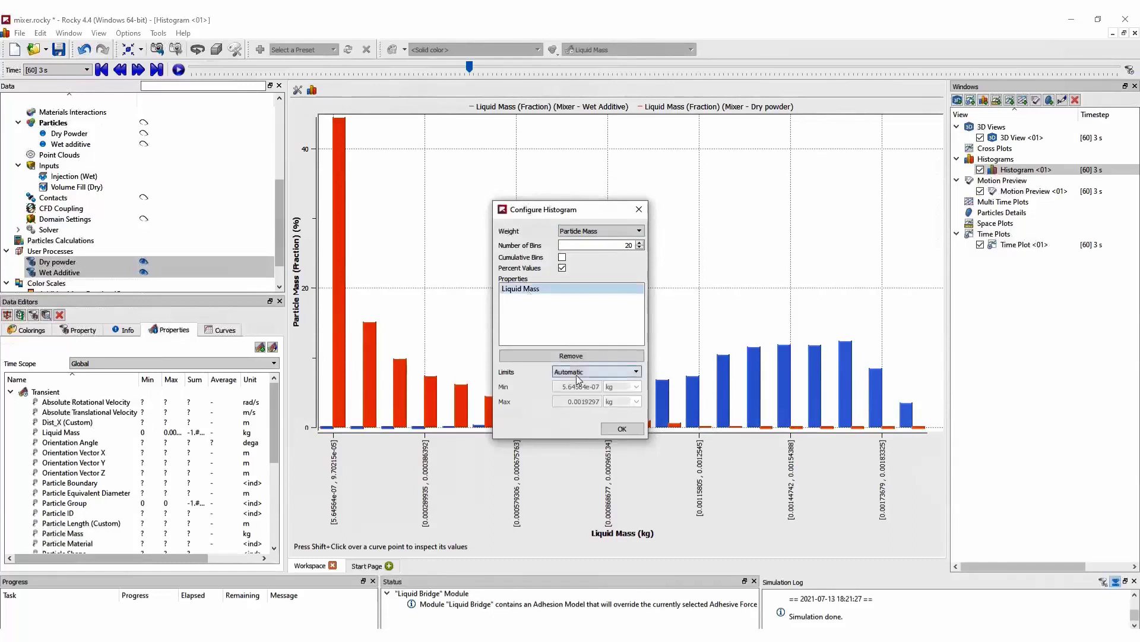
pyautogui.click(597, 371)
pyautogui.click(588, 393)
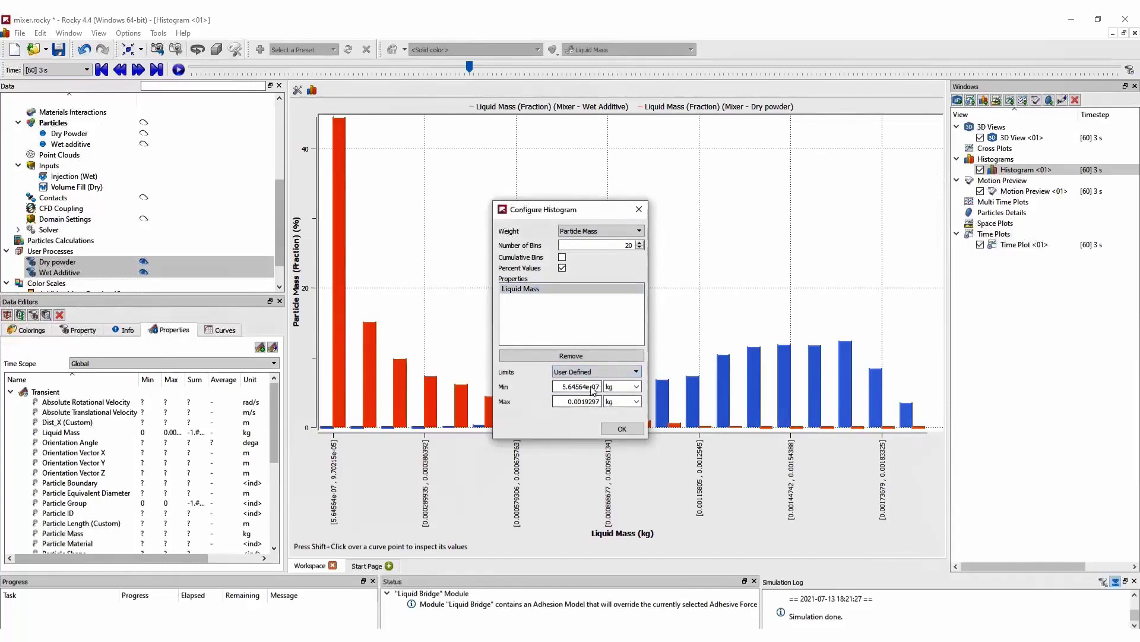
pyautogui.tripleClick(592, 386)
pyautogui.write('0')
pyautogui.moveTo(581, 402); pyautogui.dragTo(611, 410)
pyautogui.write('2')
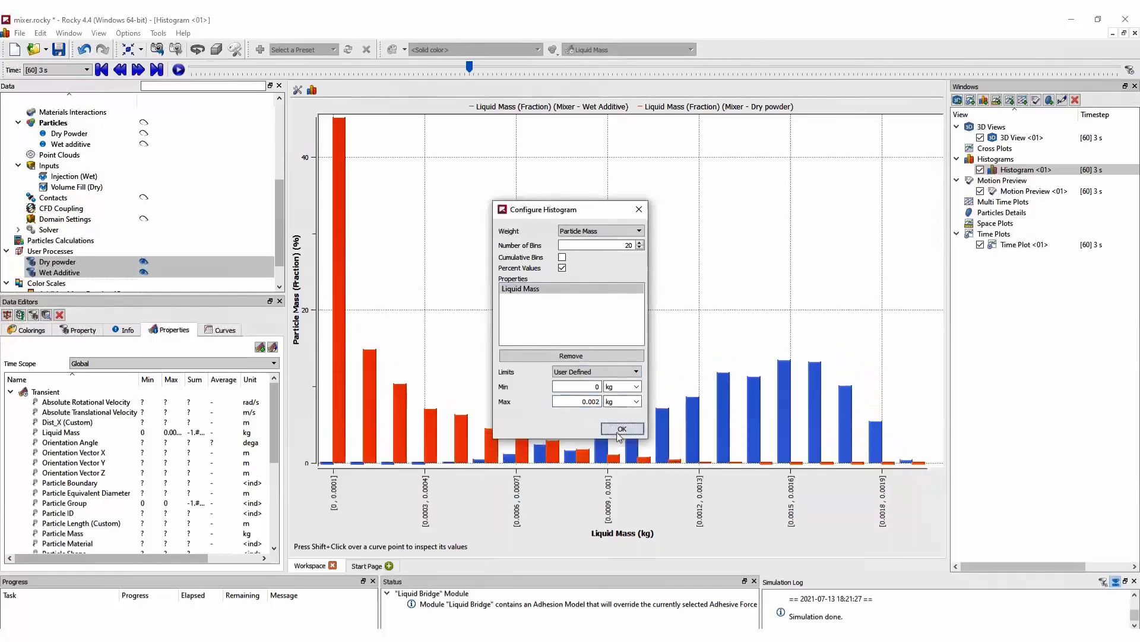
pyautogui.click(620, 432)
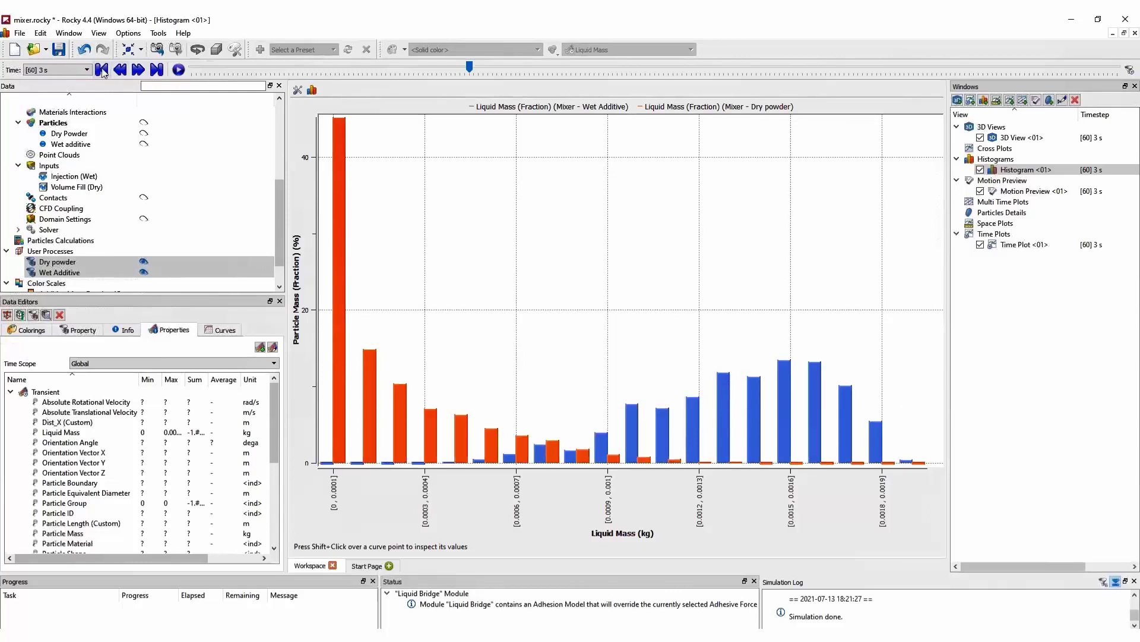
# Step through the first four timesteps, jump to 10 s, then return to 3D View <01>.
pyautogui.click(102, 70)
pyautogui.click(138, 70)
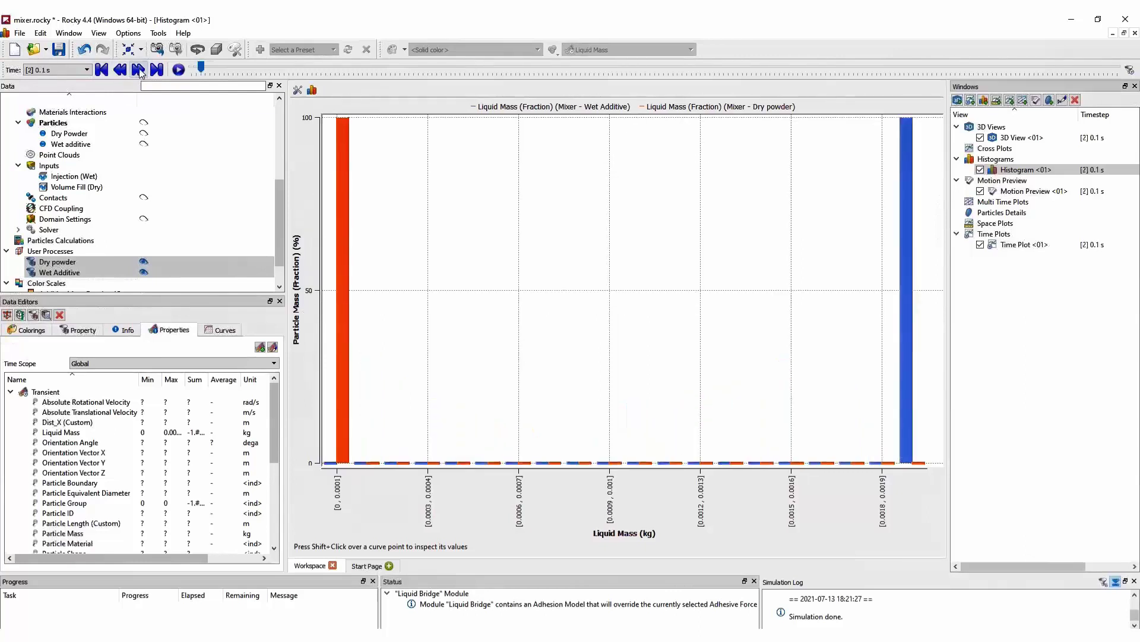
pyautogui.click(138, 69)
pyautogui.click(138, 69)
pyautogui.click(138, 69)
pyautogui.click(137, 70)
pyautogui.click(138, 70)
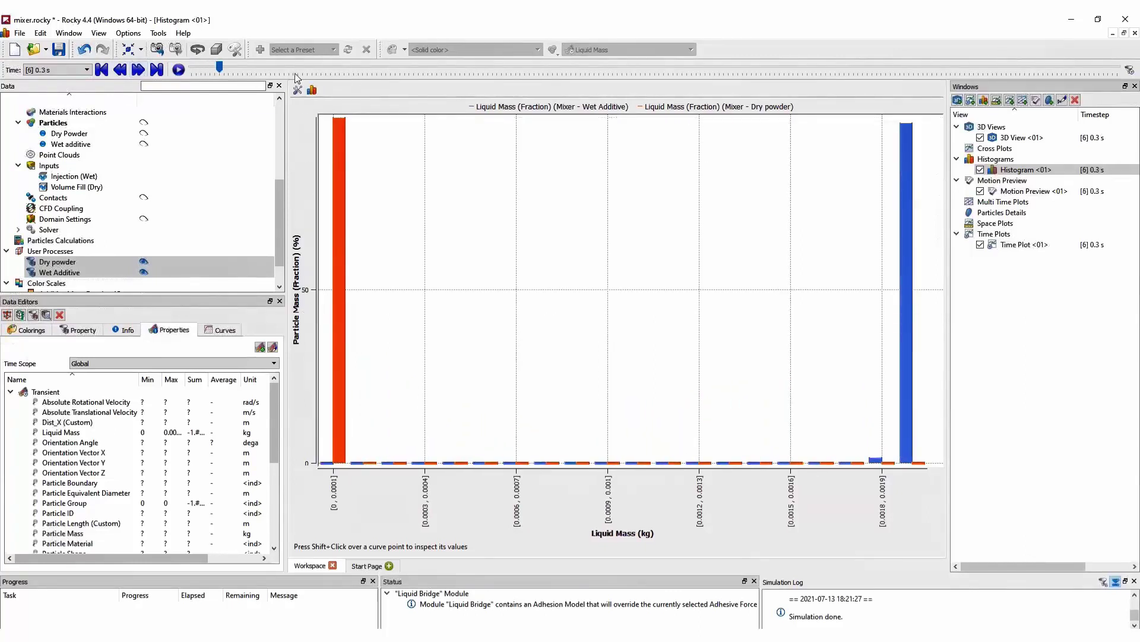
pyautogui.click(156, 70)
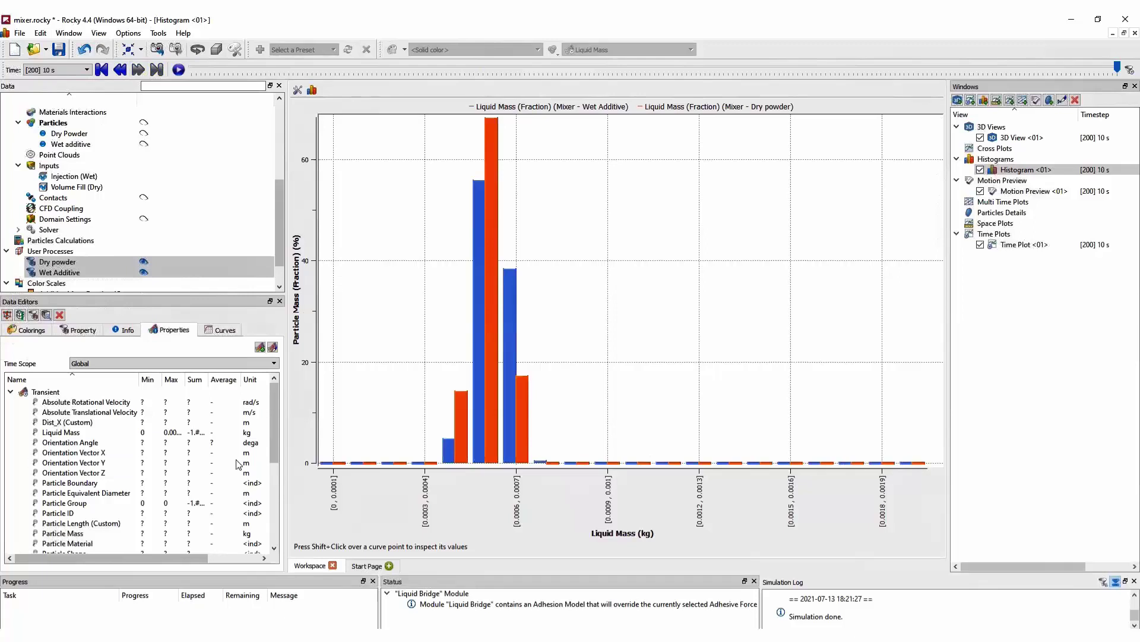
pyautogui.click(1022, 137)
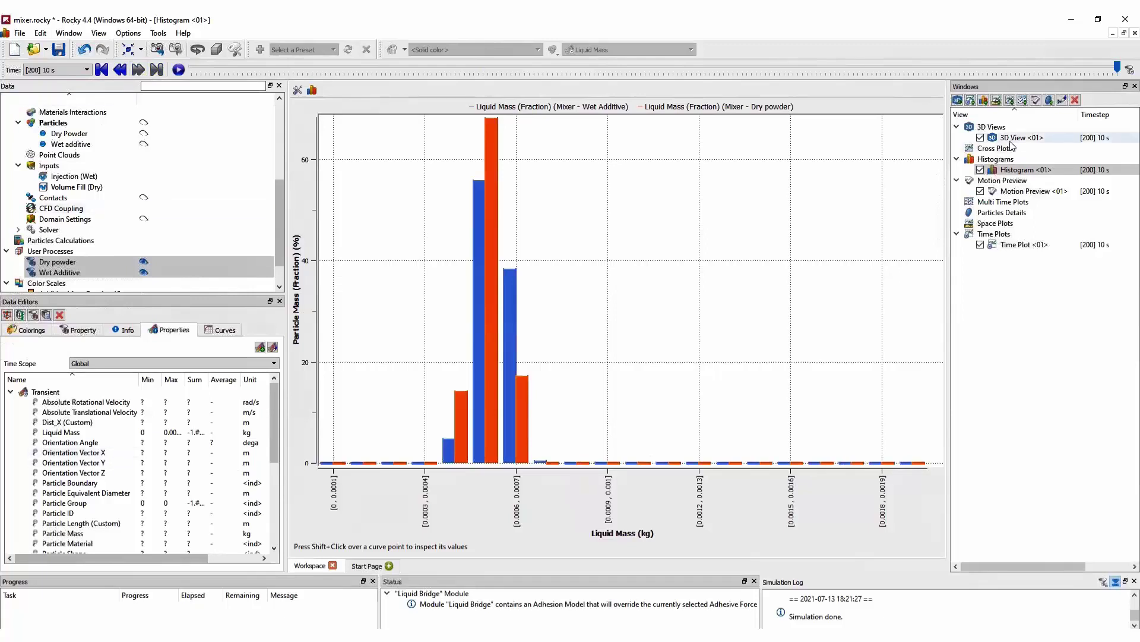
# Show only the Wet Additive particles and step the timeline to 1 s.
pyautogui.click(144, 262)
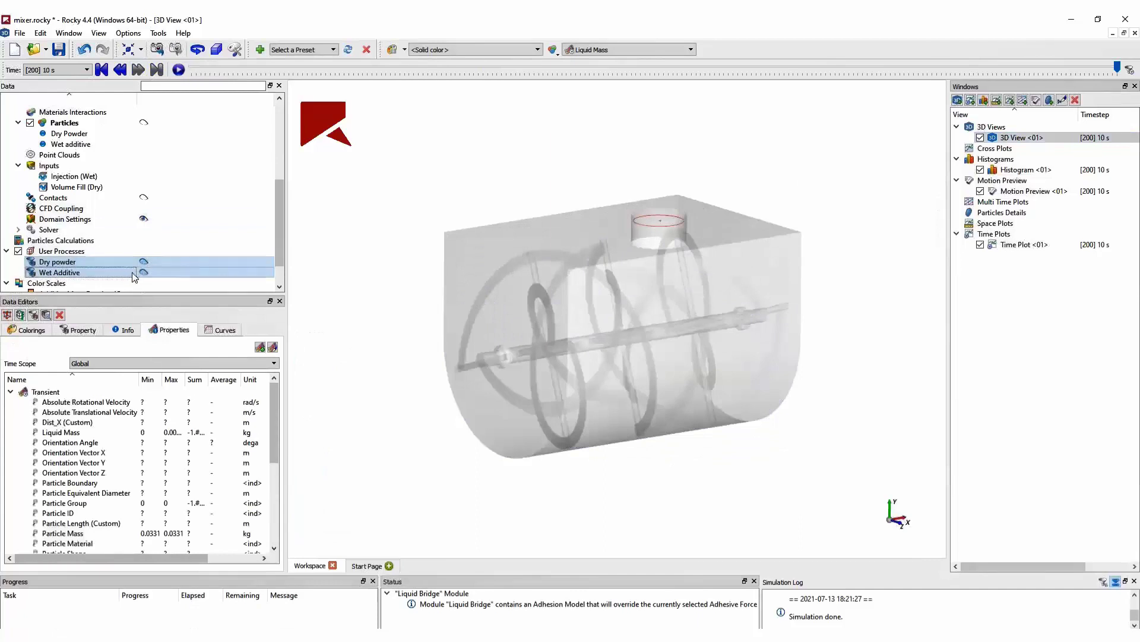
pyautogui.click(144, 272)
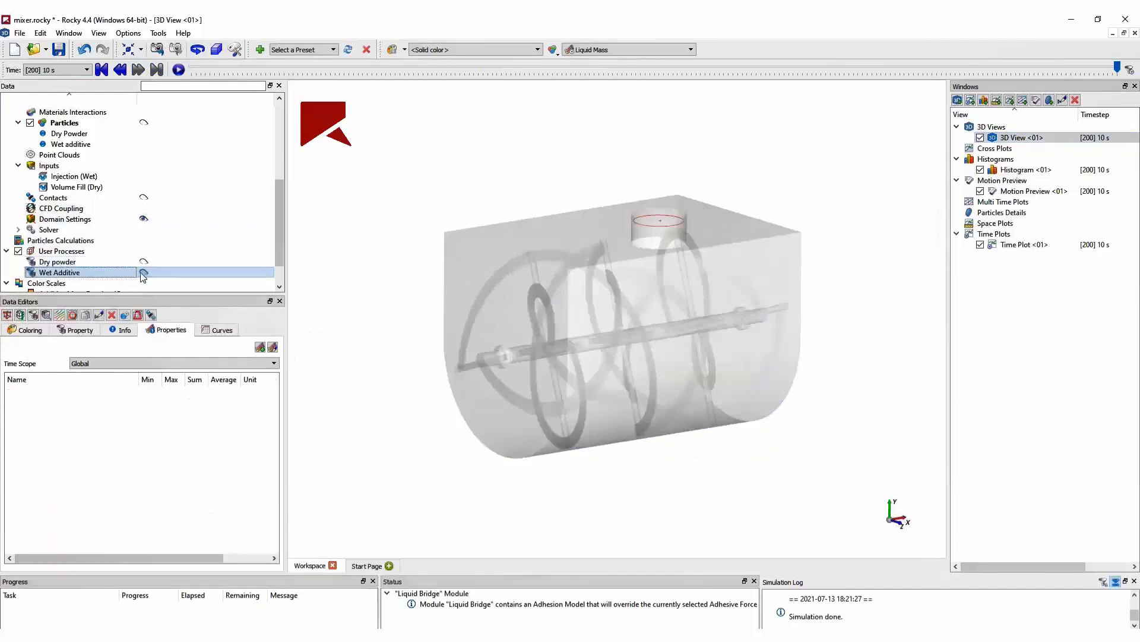
pyautogui.click(102, 69)
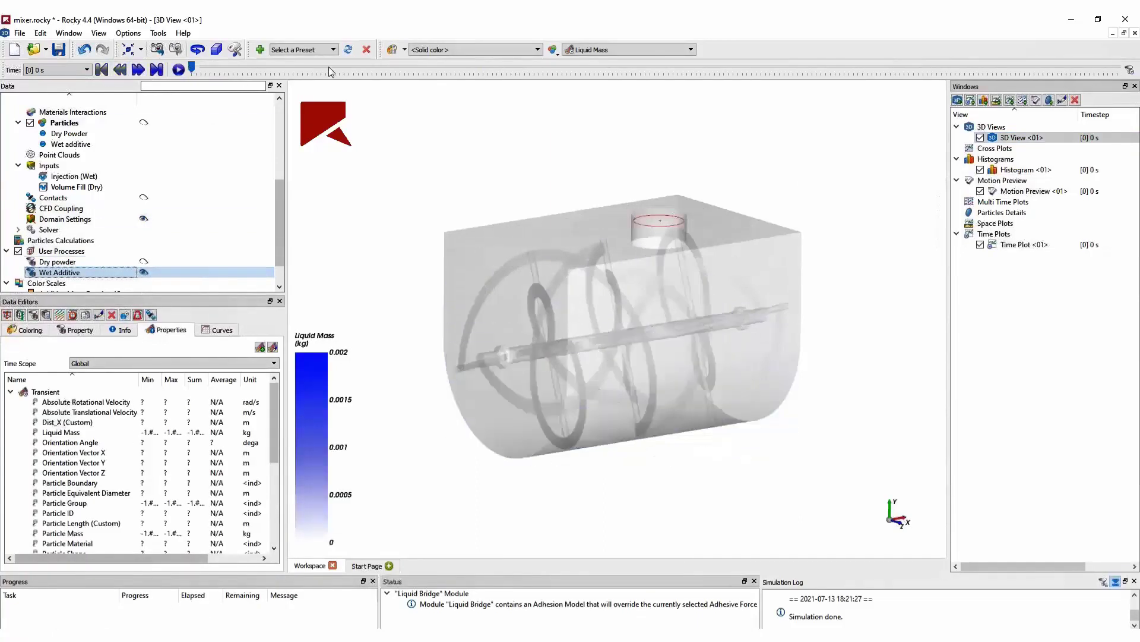
pyautogui.click(329, 68)
pyautogui.click(340, 70)
# Add a Wet Additive tagging calculation on Particles with tagging time 1 s.
pyautogui.click(64, 122)
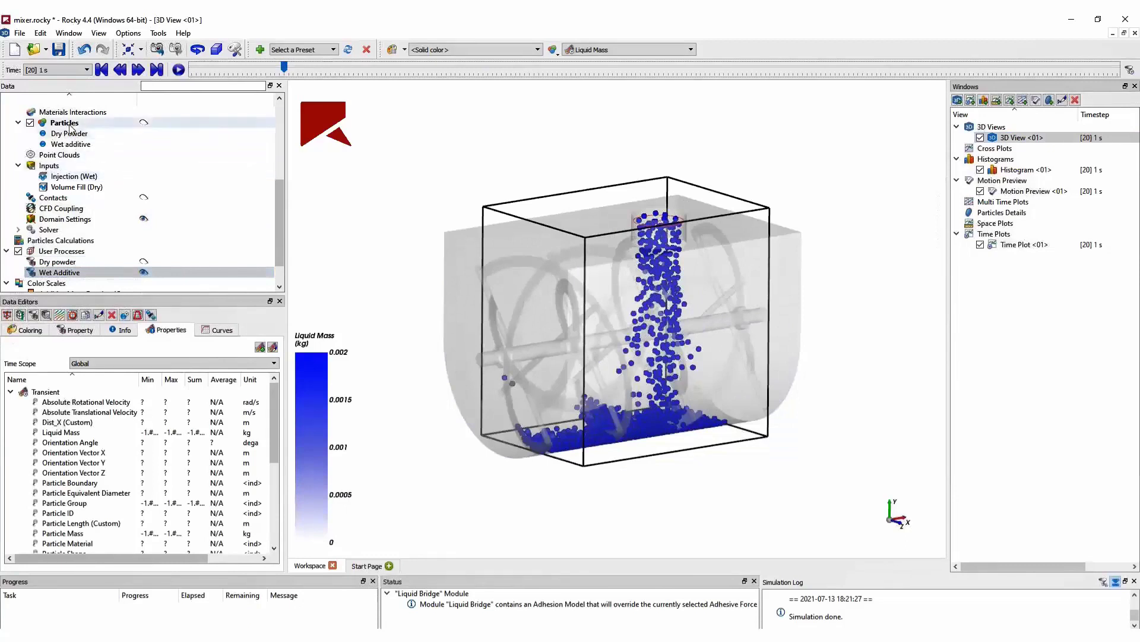
pyautogui.rightClick(66, 122)
pyautogui.moveTo(148, 172)
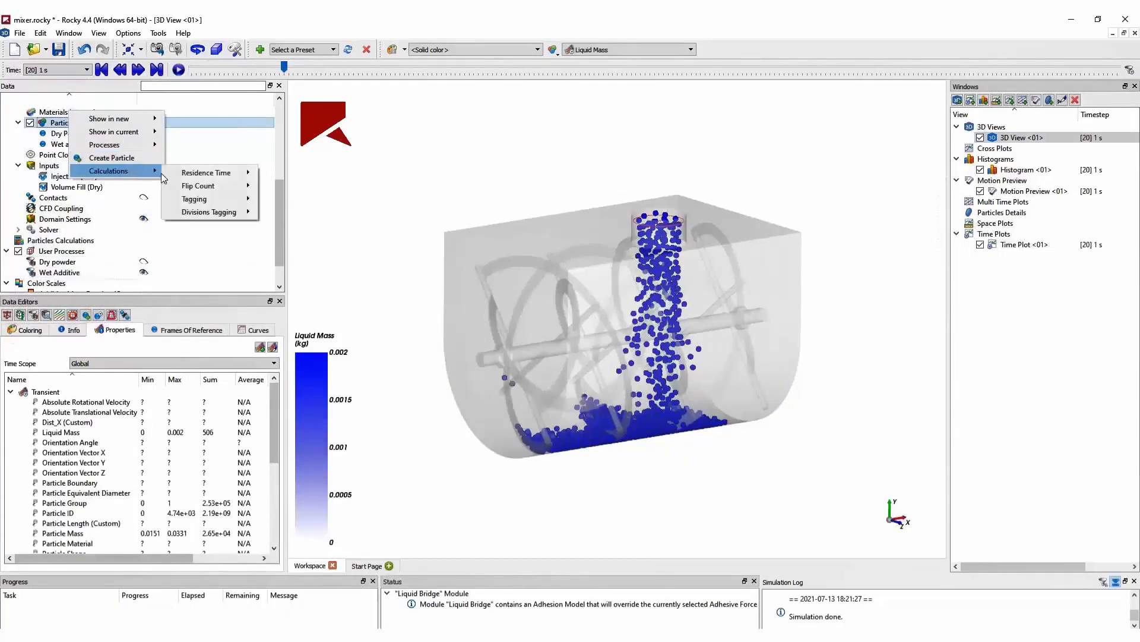
pyautogui.moveTo(227, 205)
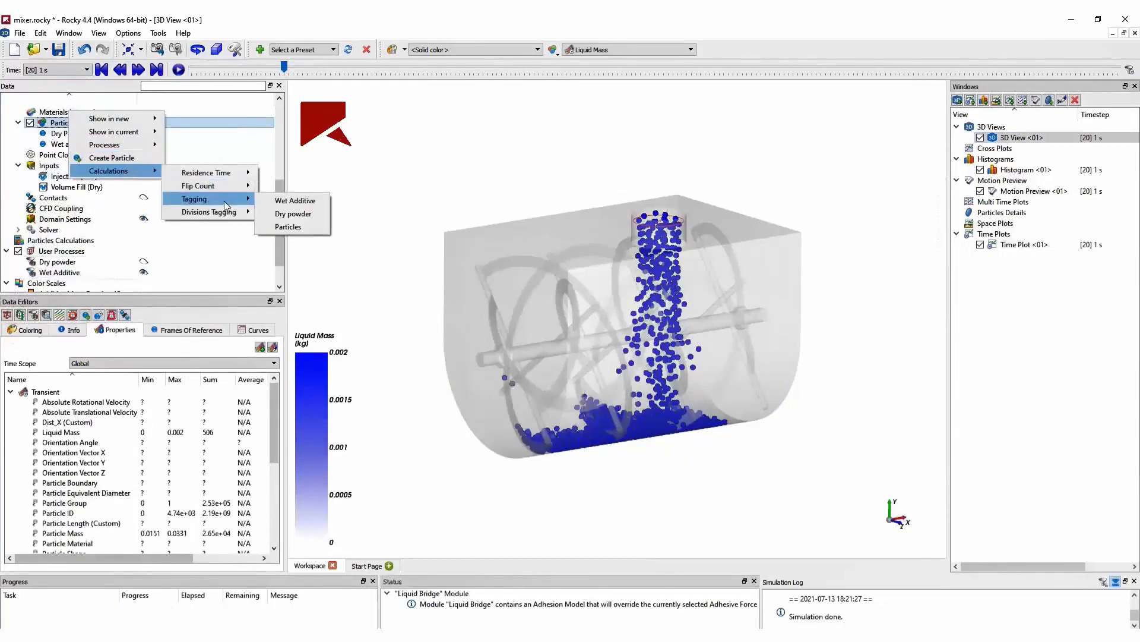
pyautogui.click(278, 203)
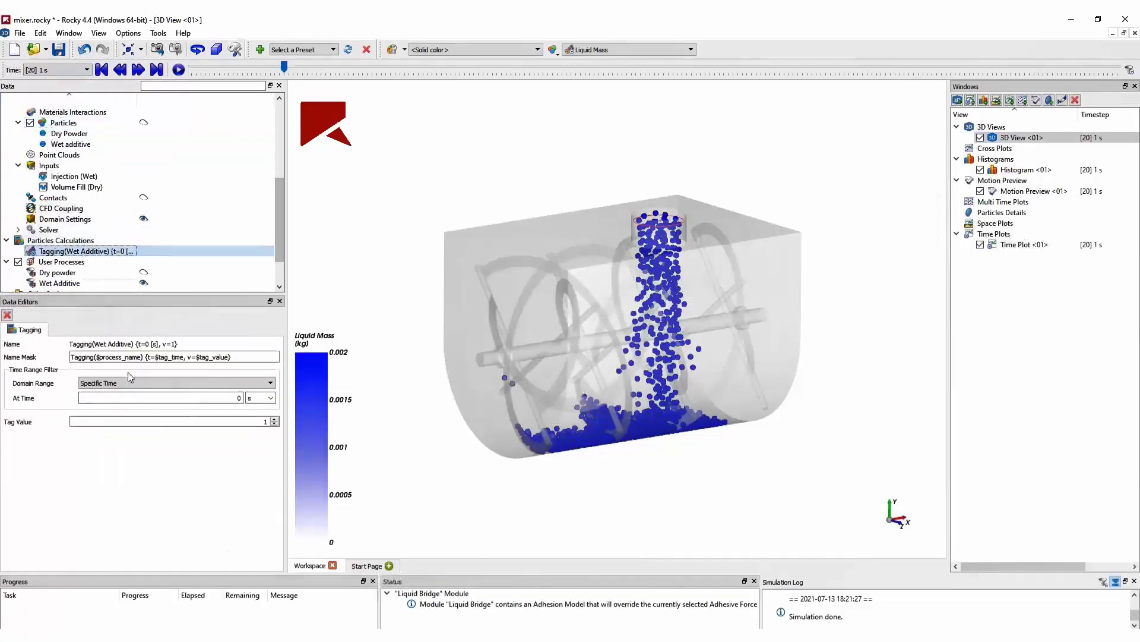
pyautogui.click(200, 402)
pyautogui.write('1')
pyautogui.click(224, 422)
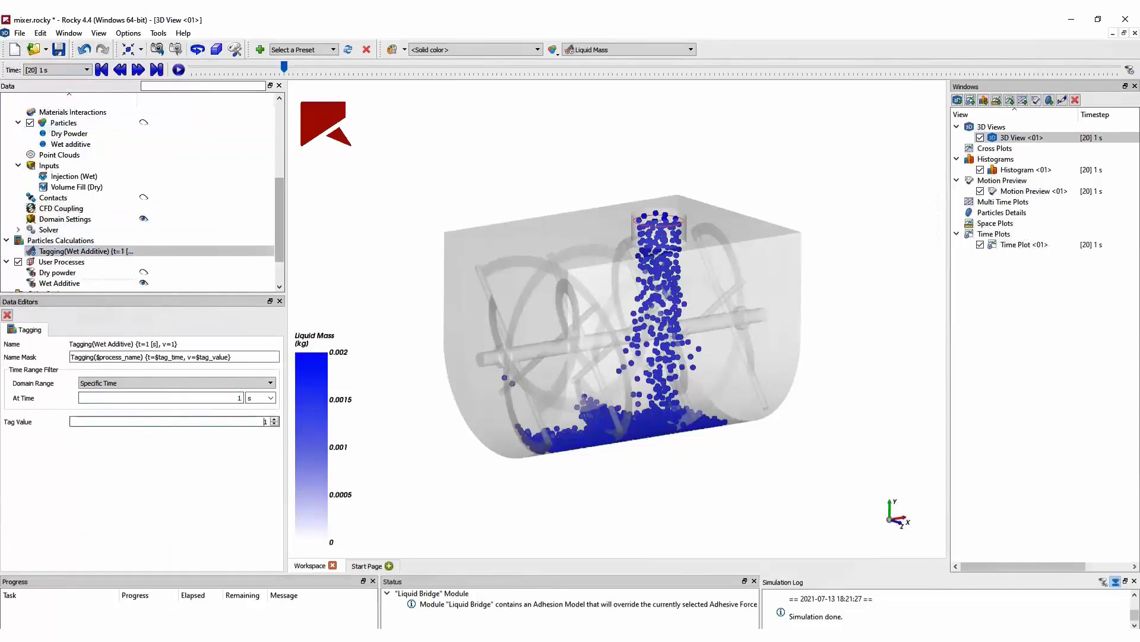
# Start a new custom particle property named 'Mass if additive' with output unit kg.
pyautogui.click(64, 123)
pyautogui.click(260, 347)
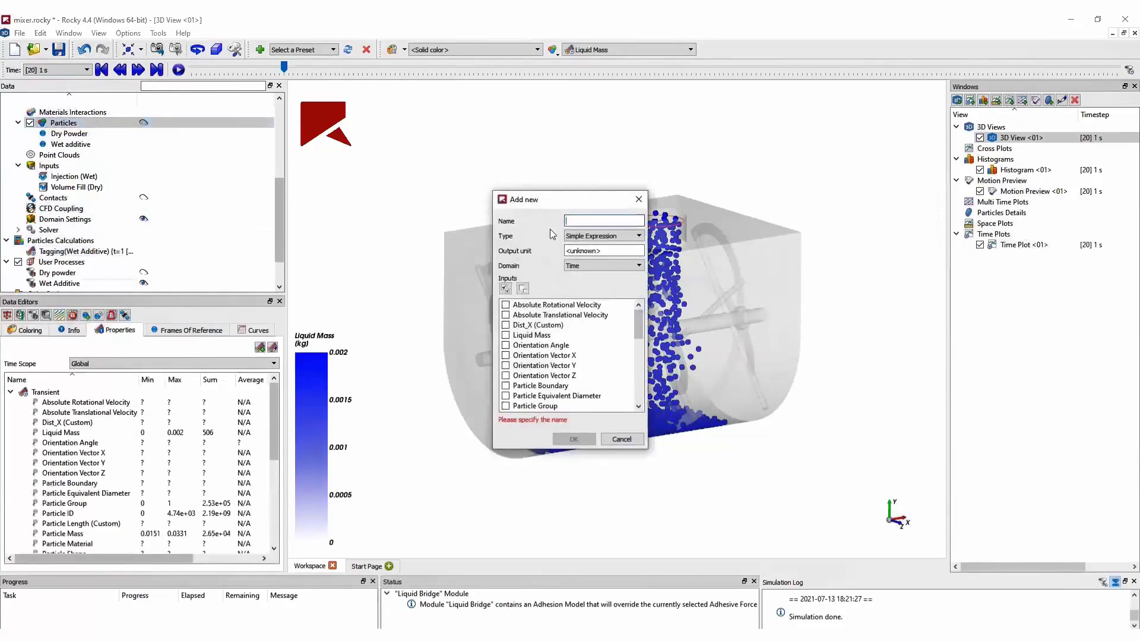
pyautogui.write('Mass if additive')
pyautogui.press('Tab')
pyautogui.press('Tab')
pyautogui.write('kg')
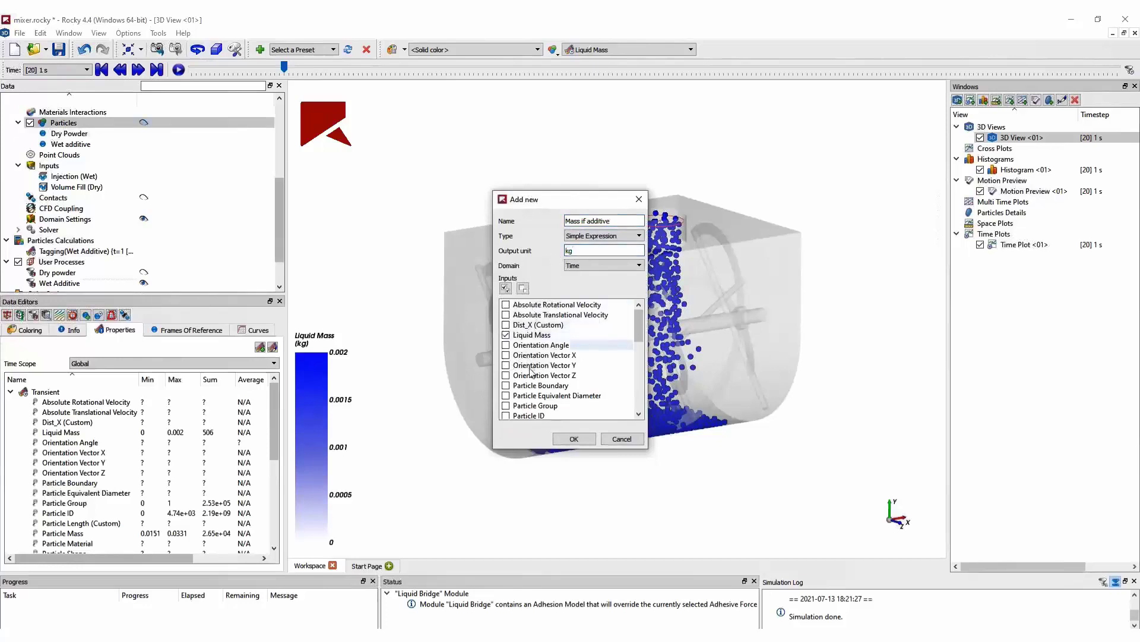
# Add the Wet Additive tag as an input and set the expression to A*B.
pyautogui.scroll(-2, 532, 373)
pyautogui.scroll(2, 532, 373)
pyautogui.scroll(-2, 530, 386)
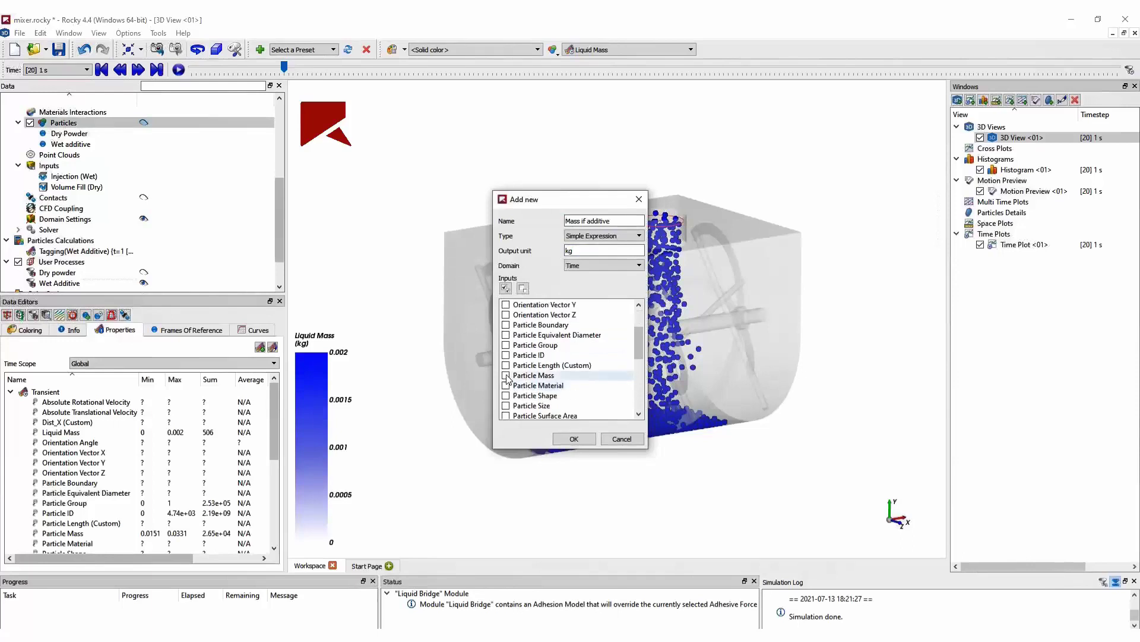
pyautogui.scroll(-3, 523, 389)
pyautogui.scroll(-3, 518, 390)
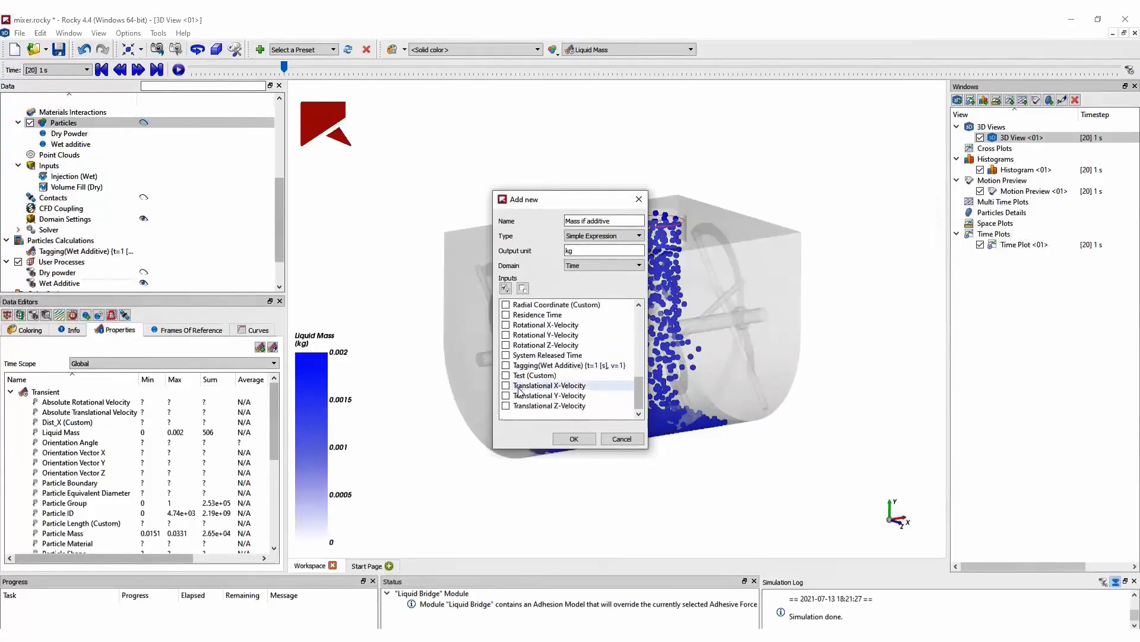
pyautogui.click(506, 364)
pyautogui.click(572, 439)
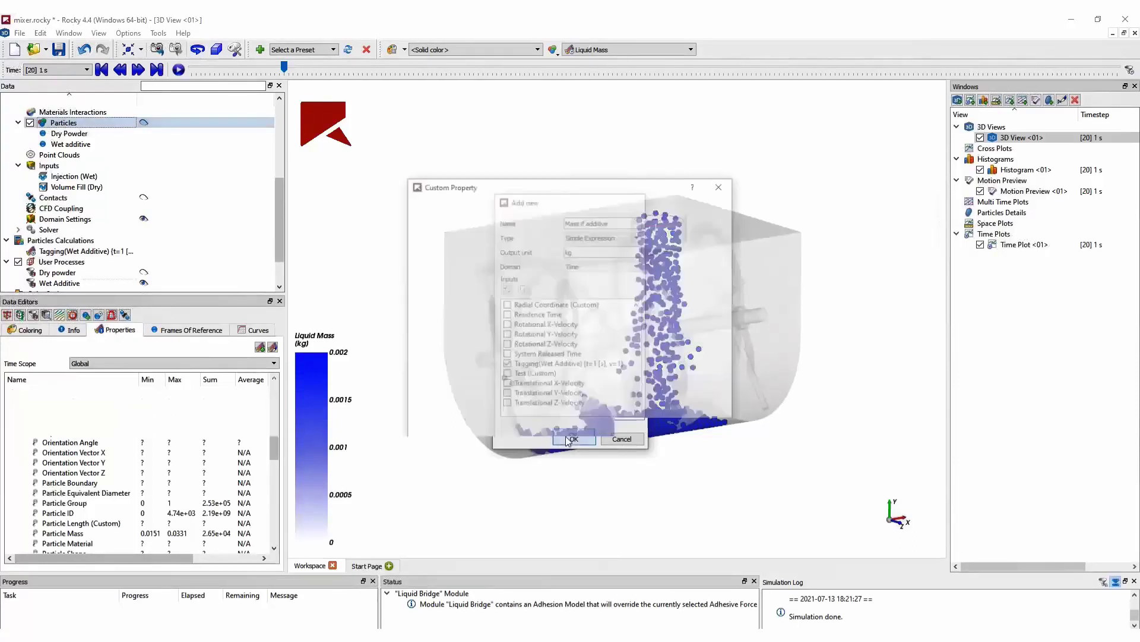
pyautogui.click(491, 283)
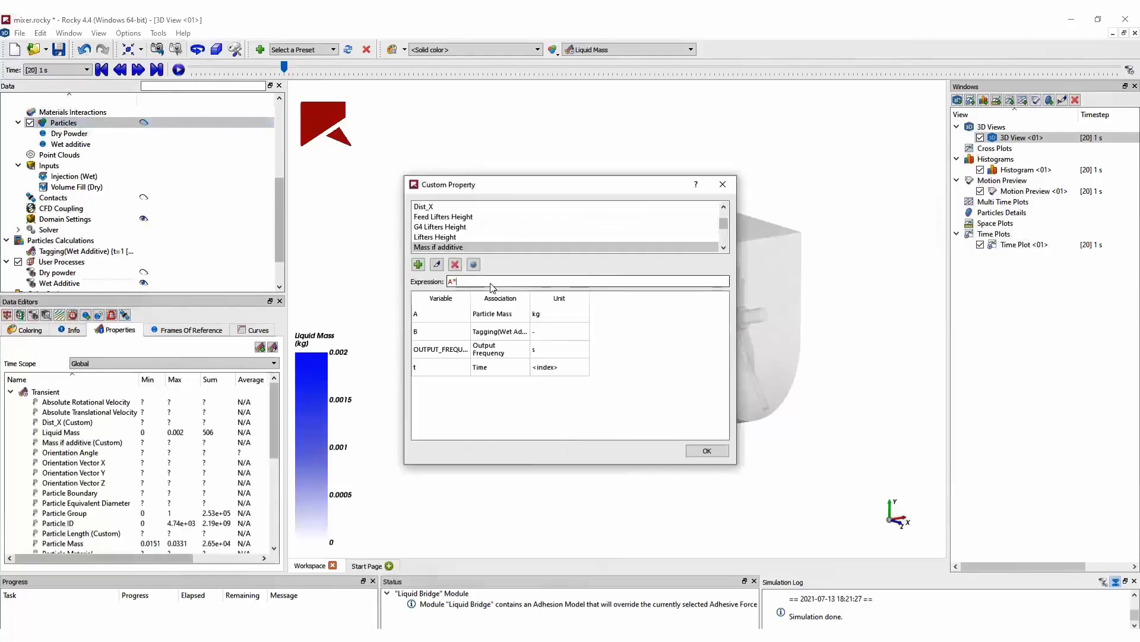
pyautogui.write('A*B')
pyautogui.click(706, 451)
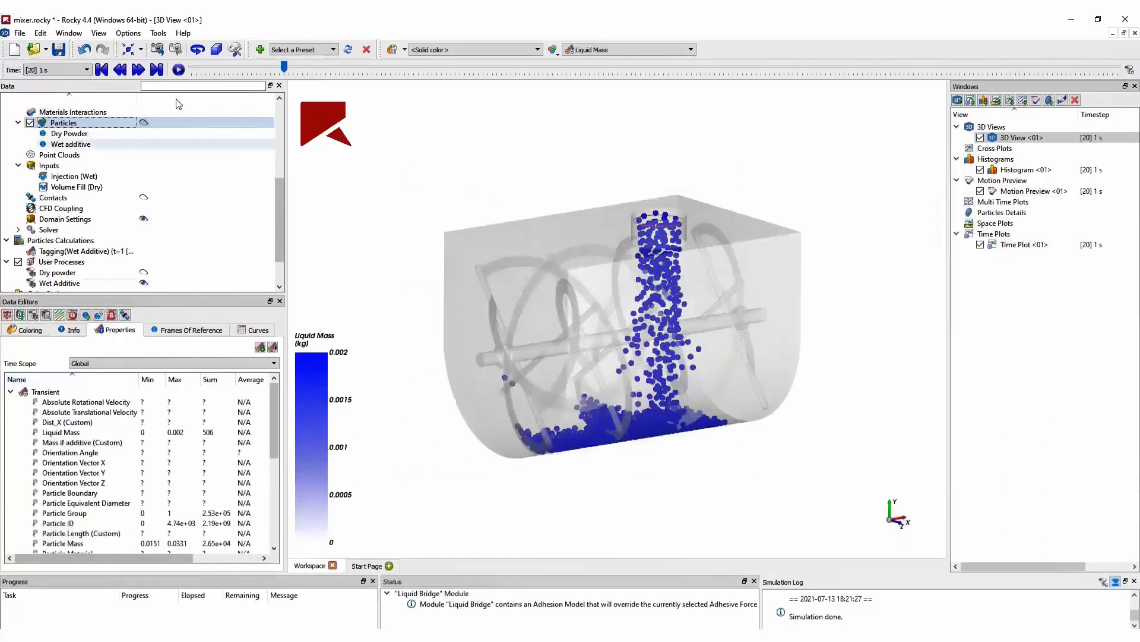
# Add a Cylinder process on Particles with its Z rotation set to 90.
pyautogui.rightClick(106, 118)
pyautogui.moveTo(148, 144)
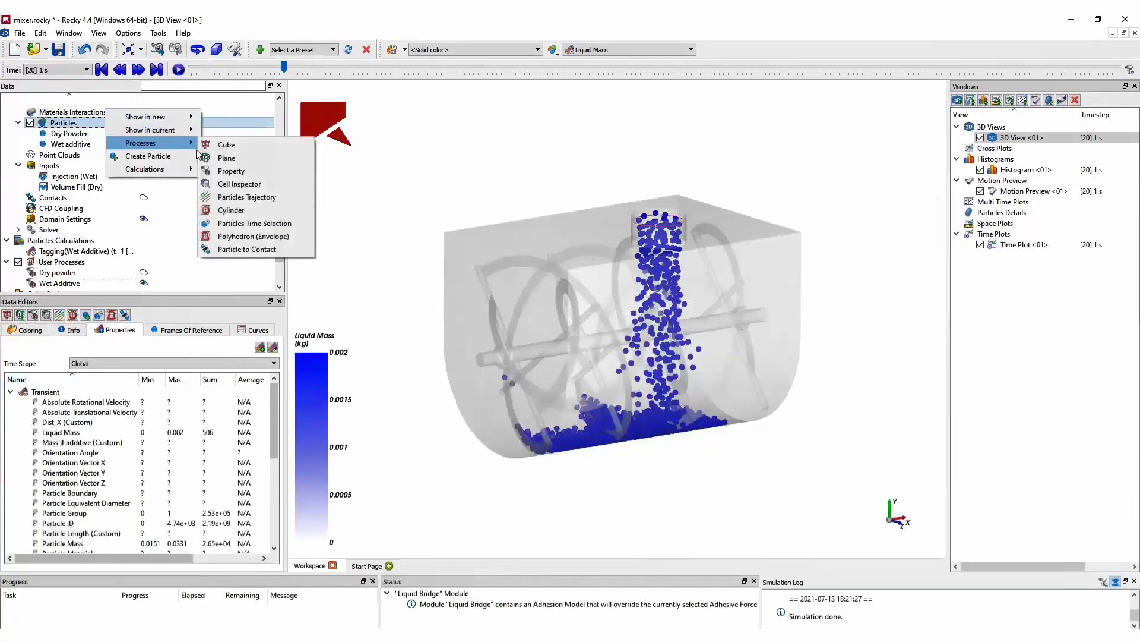
pyautogui.click(235, 212)
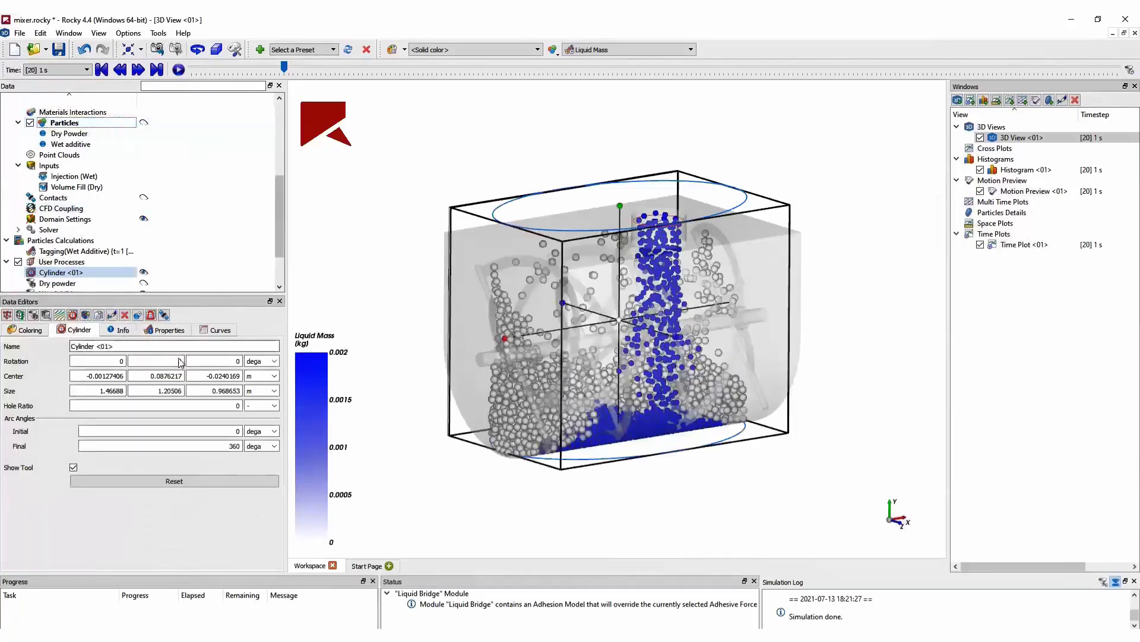
pyautogui.click(221, 361)
pyautogui.write('90')
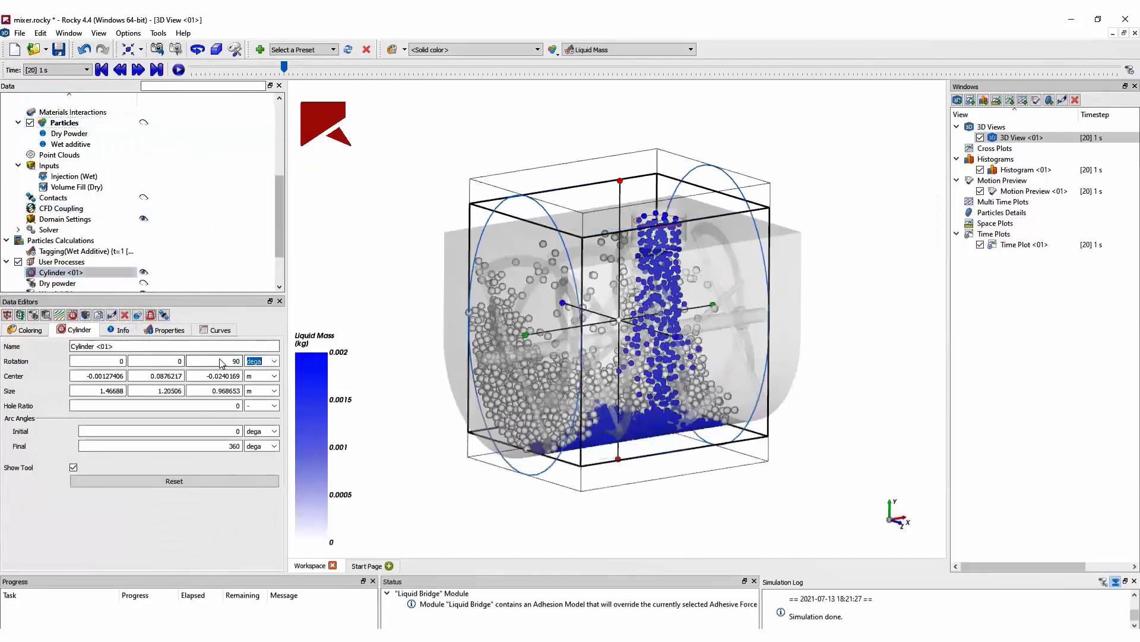
# Centre the cylinder at 0, 0, 0 and size it 1.1 × 1.5 × 1.1 m.
pyautogui.press('Tab')
pyautogui.write('0')
pyautogui.press('Tab')
pyautogui.write('0')
pyautogui.press('Tab')
pyautogui.write('0')
pyautogui.press('Tab')
pyautogui.write('1.1')
pyautogui.press('Tab')
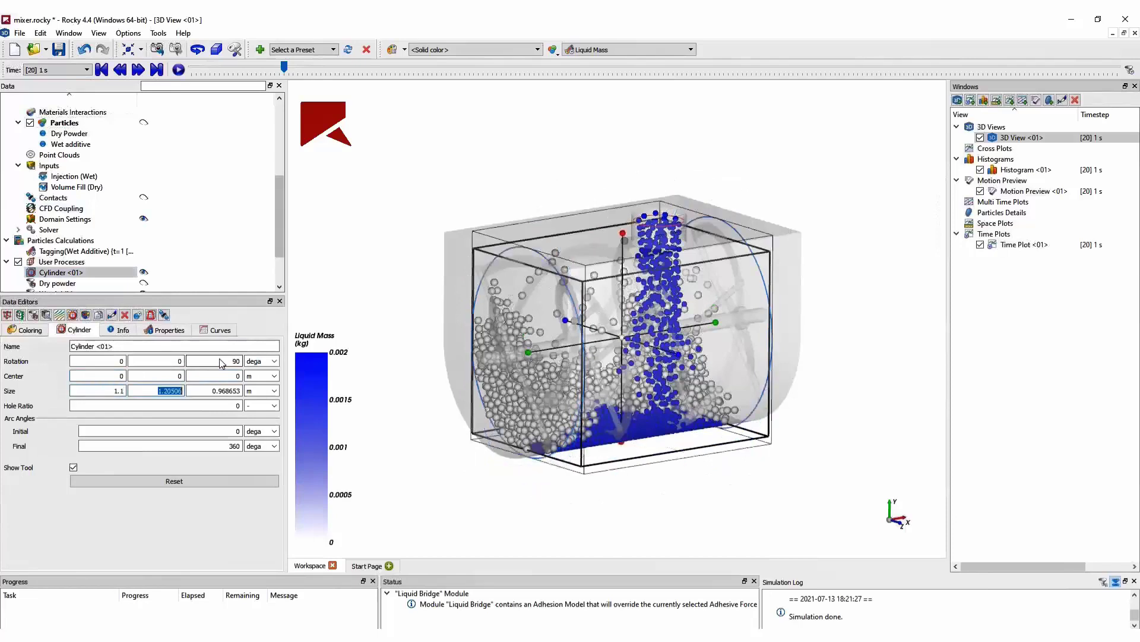
pyautogui.write('1.5')
pyautogui.press('Tab')
pyautogui.write('1.1')
pyautogui.press('Tab')
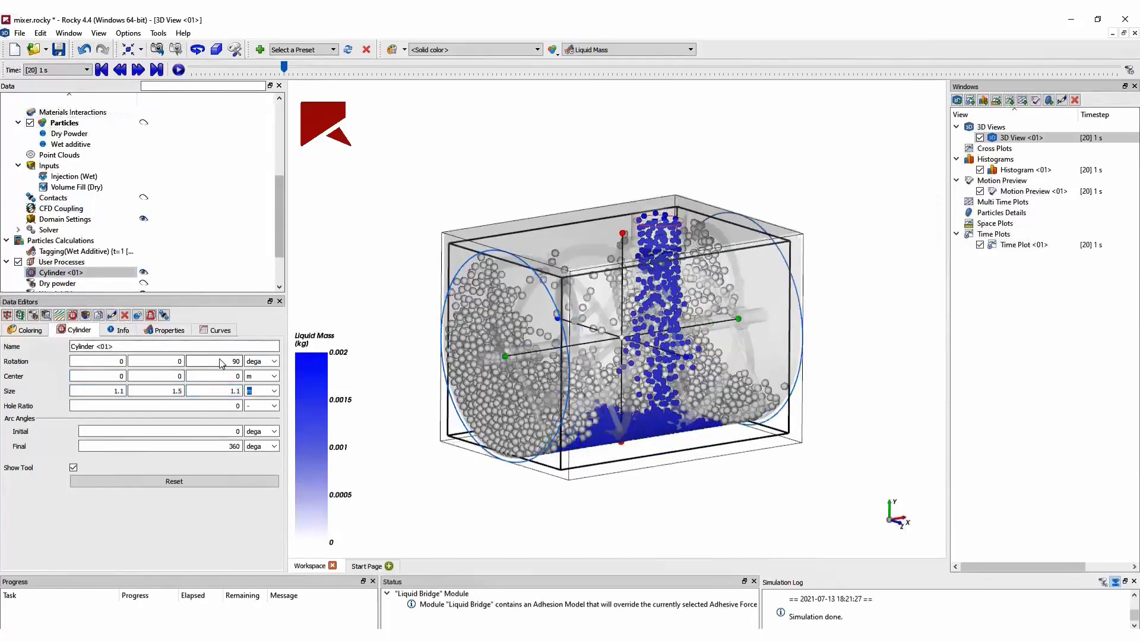
# Add Eulerian Statistics on Cylinder <01> with 1 radial, 18 tangential, 8 axial divisions, shown at 10 s.
pyautogui.rightClick(64, 274)
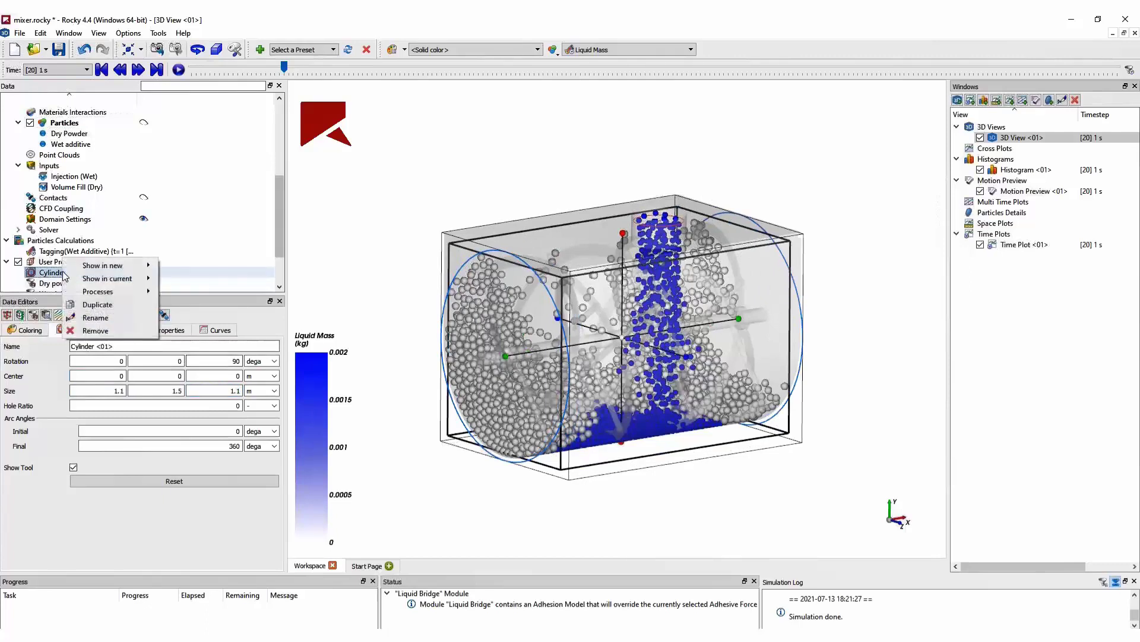
pyautogui.moveTo(98, 291)
pyautogui.click(196, 399)
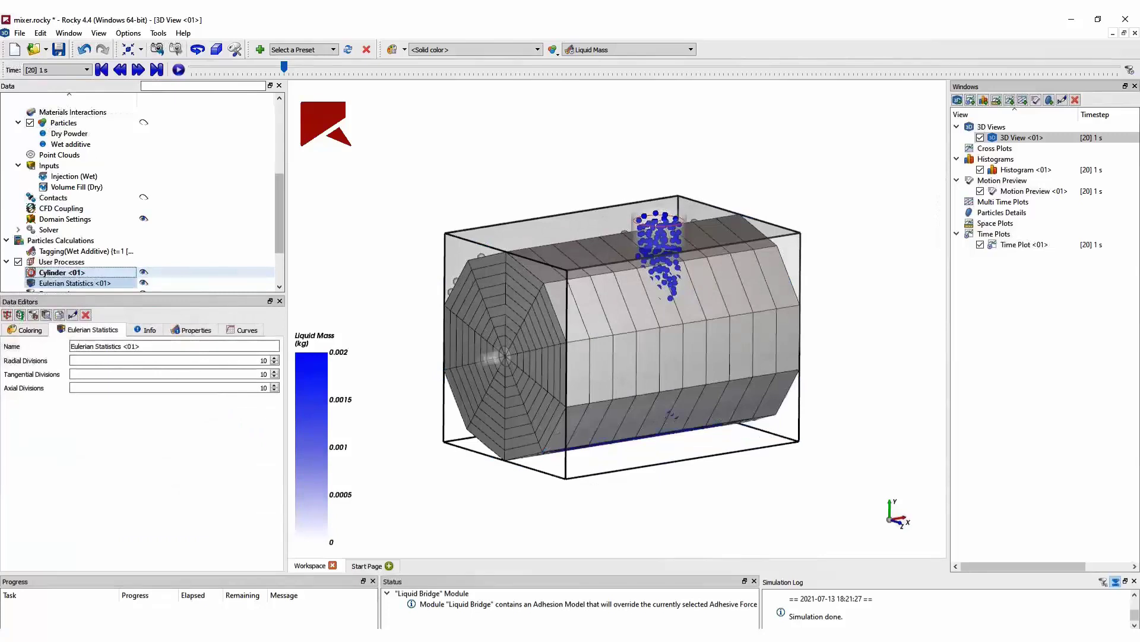
pyautogui.click(244, 363)
pyautogui.write('1')
pyautogui.press('Tab')
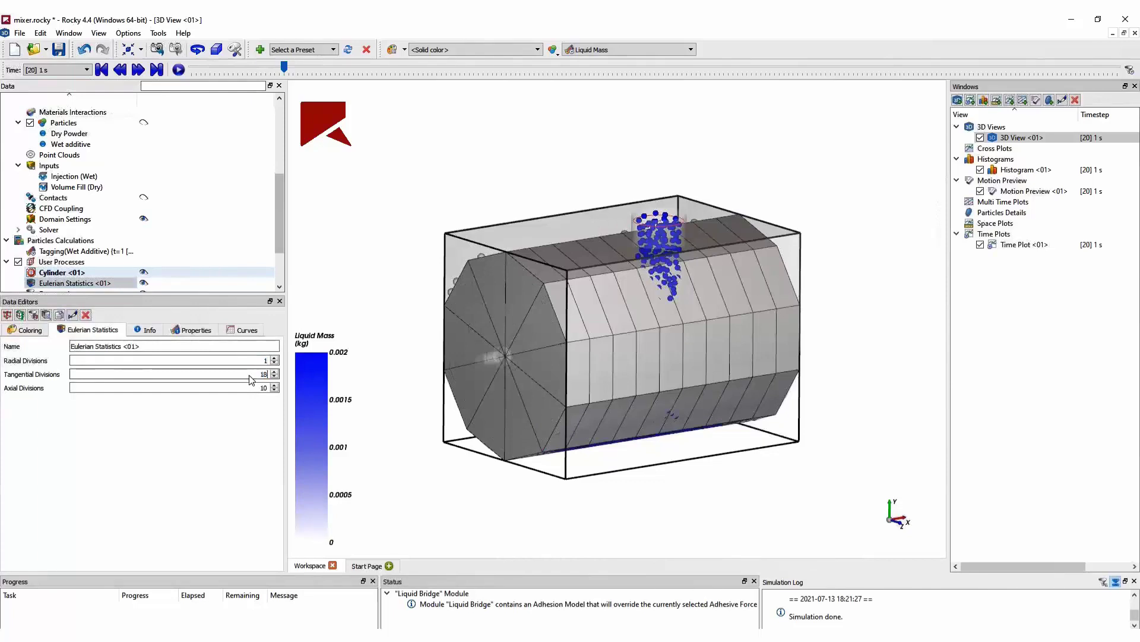
pyautogui.doubleClick(253, 389)
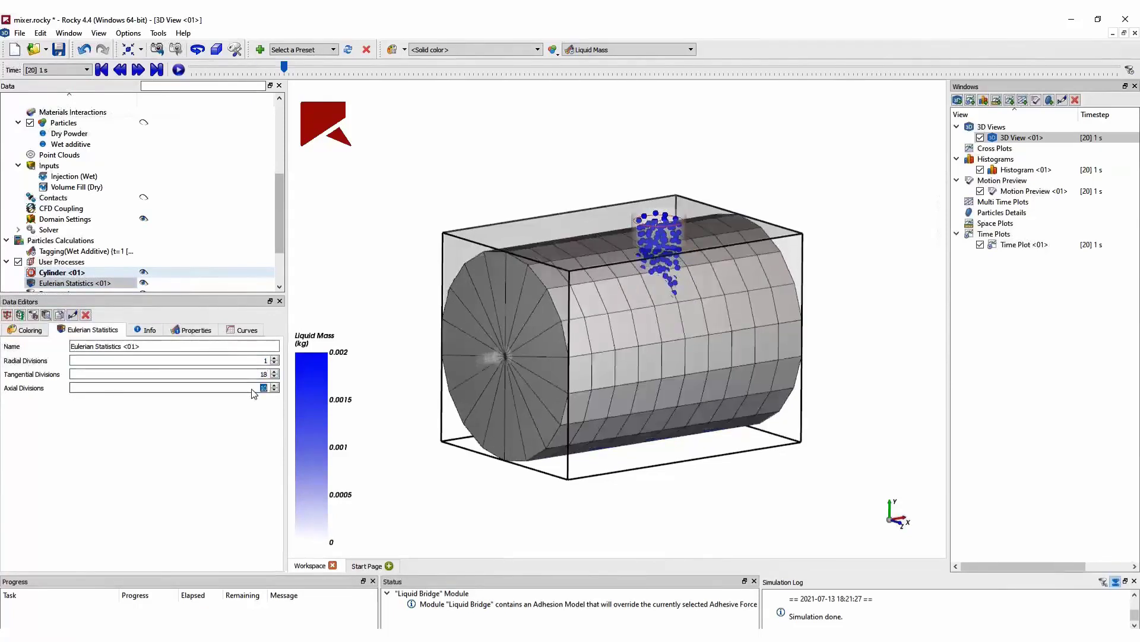
pyautogui.write('8')
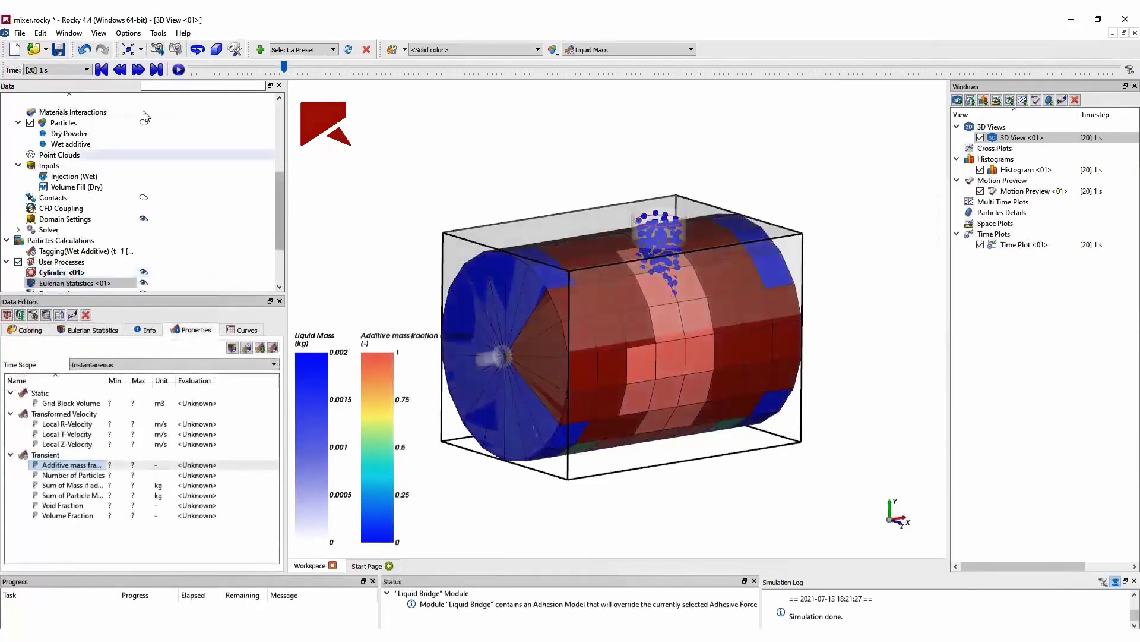
pyautogui.click(157, 70)
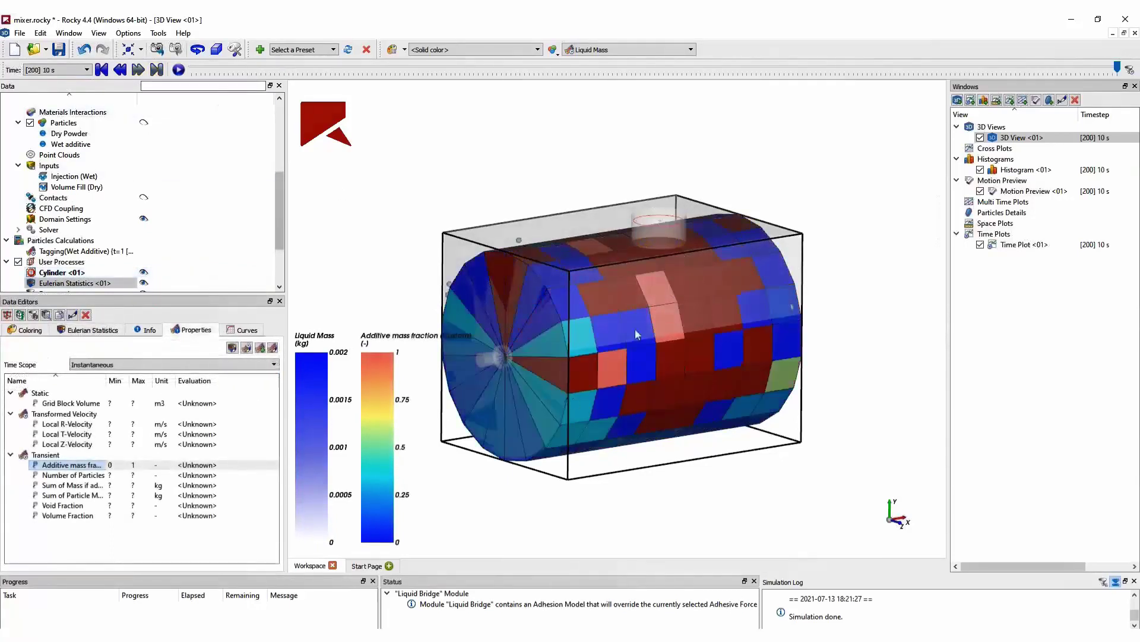
# Create the Lacey Mixing Index time plot and read its table value of 0.990053 near 6.5 s.
pyautogui.rightClick(54, 284)
pyautogui.moveTo(110, 307)
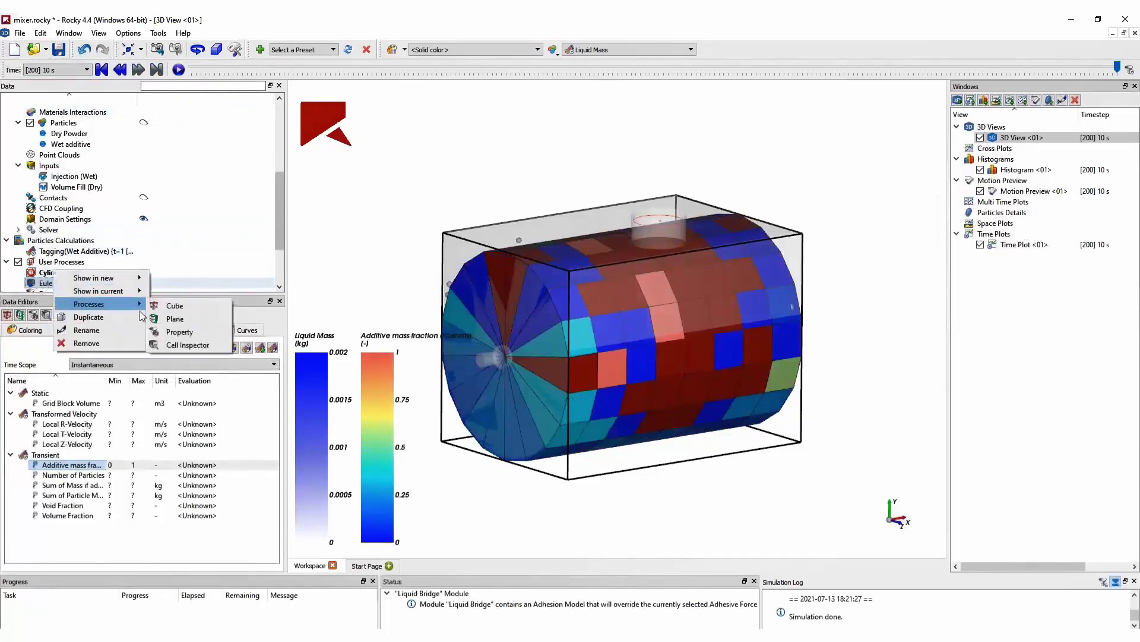
pyautogui.click(170, 332)
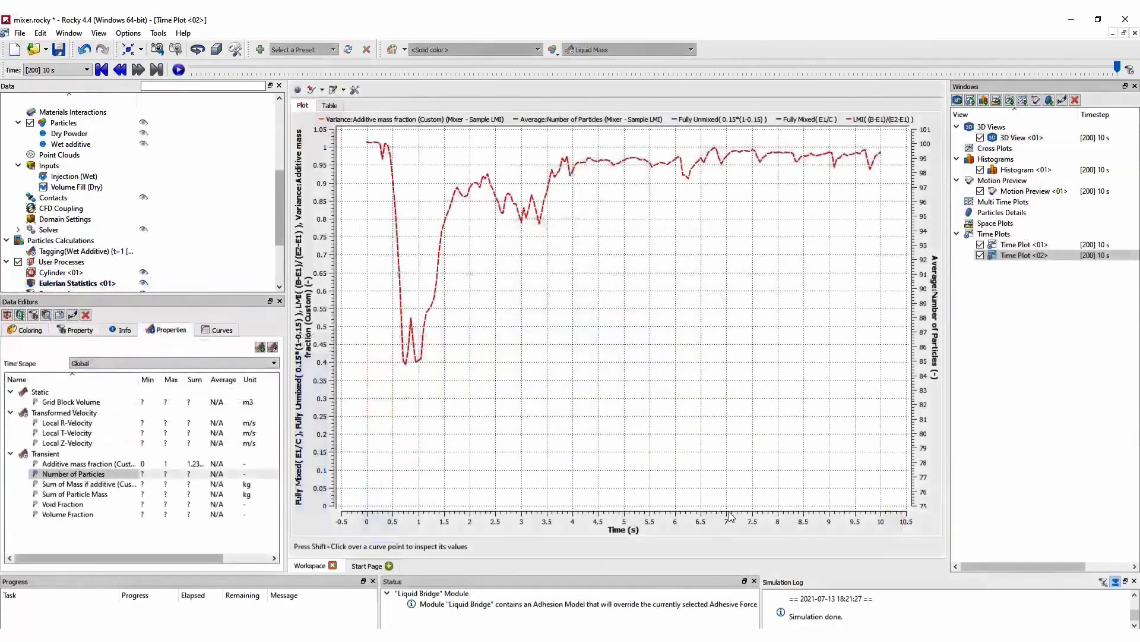
pyautogui.click(329, 106)
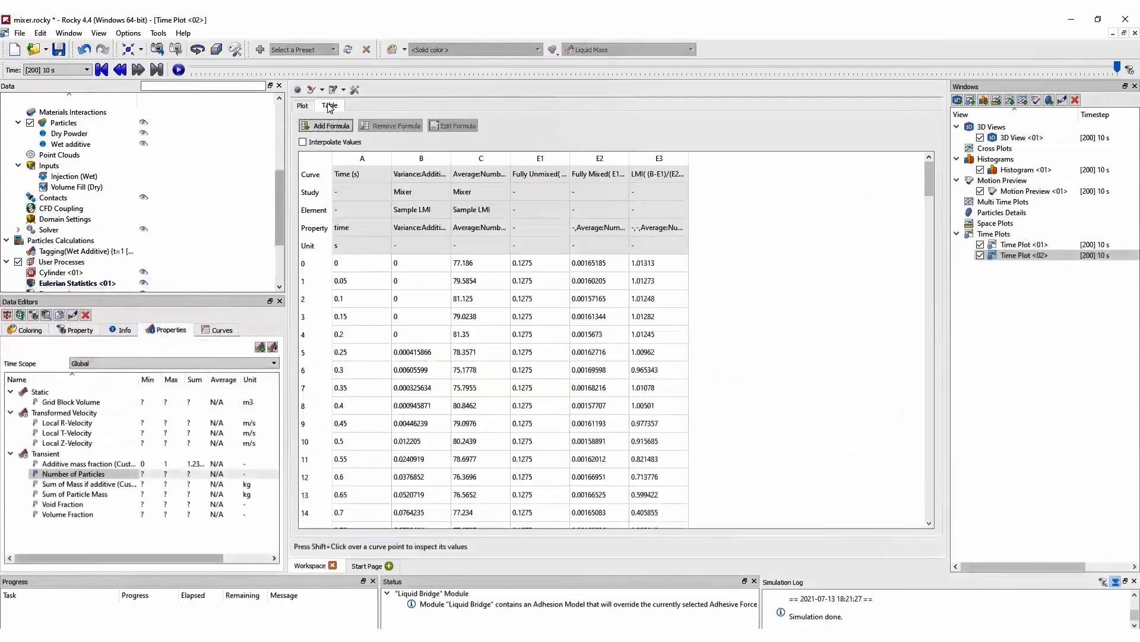
pyautogui.moveTo(929, 178); pyautogui.dragTo(916, 409)
pyautogui.click(344, 265)
pyautogui.click(654, 263)
pyautogui.click(643, 337)
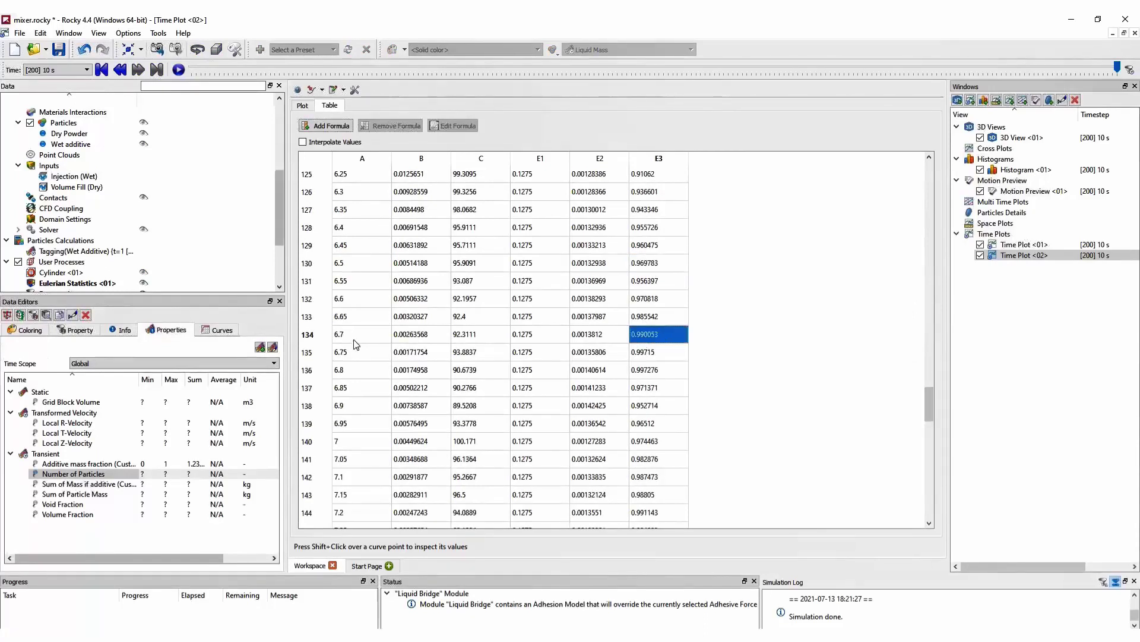
# Reopen 3D View <01> showing the mixed particles at 10 s.
pyautogui.doubleClick(1021, 138)
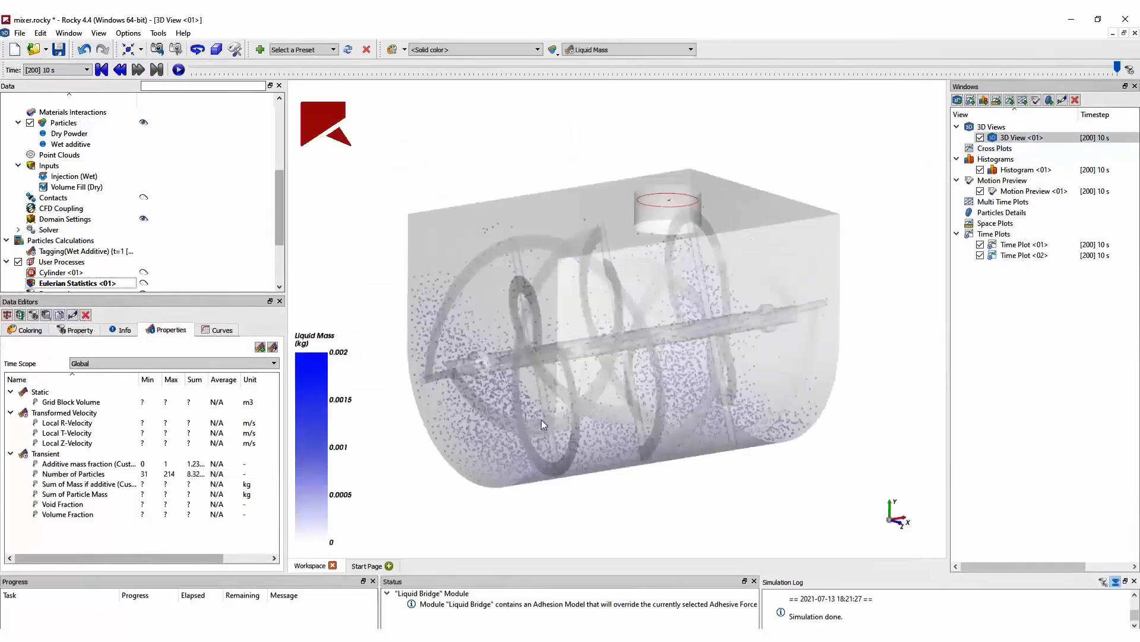